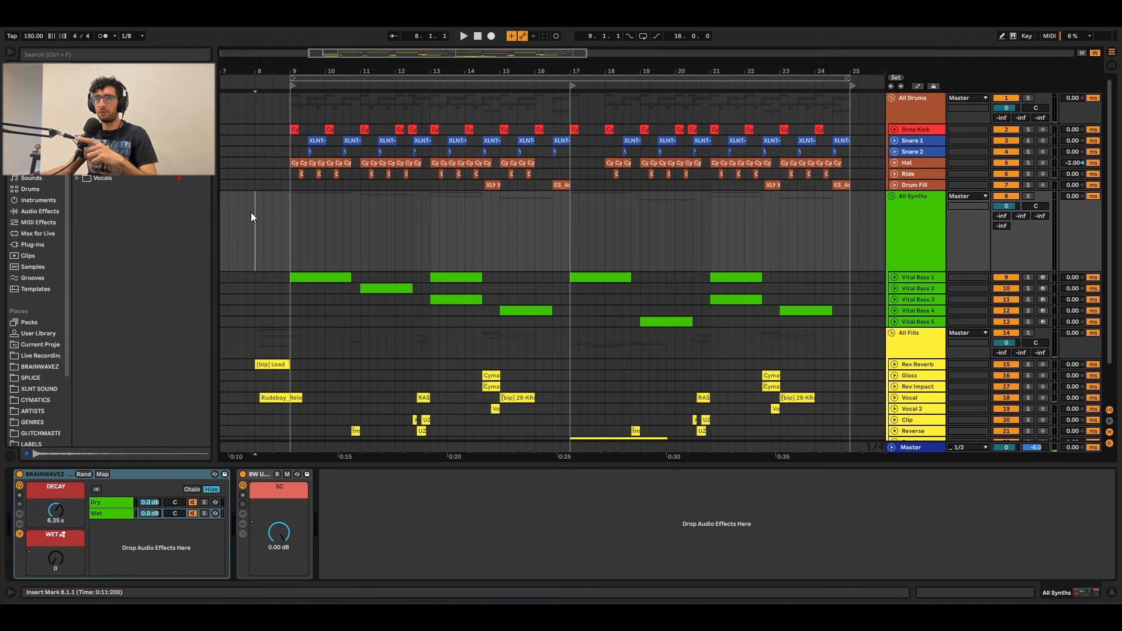
- Play the drop from bar 8 and examine the SC volume automation on the All Synths group
key("space")
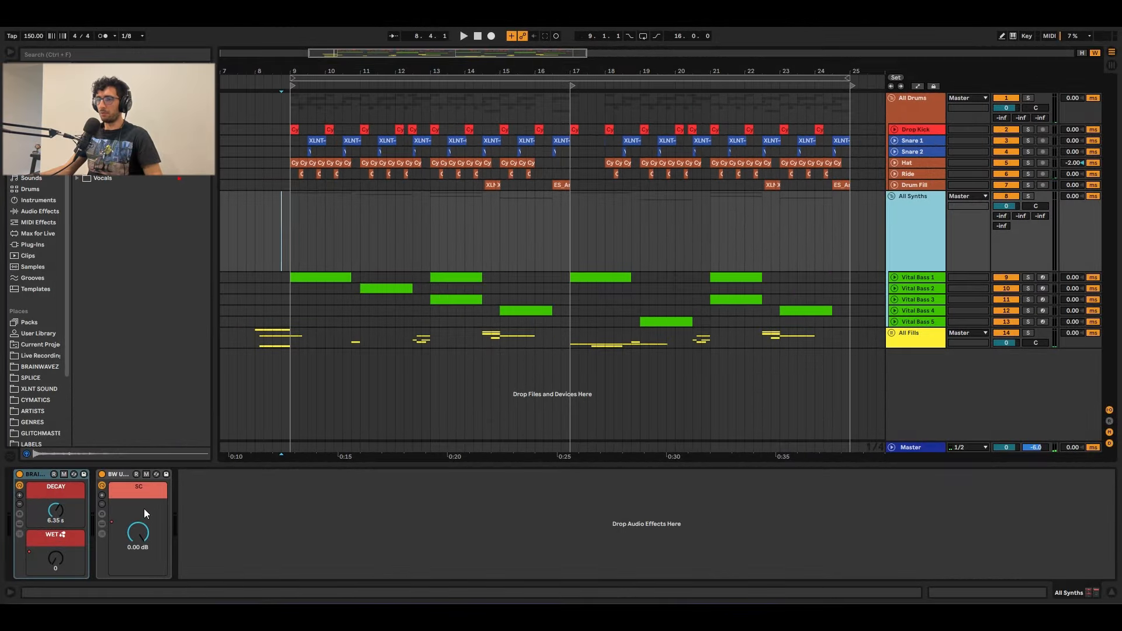
key("a")
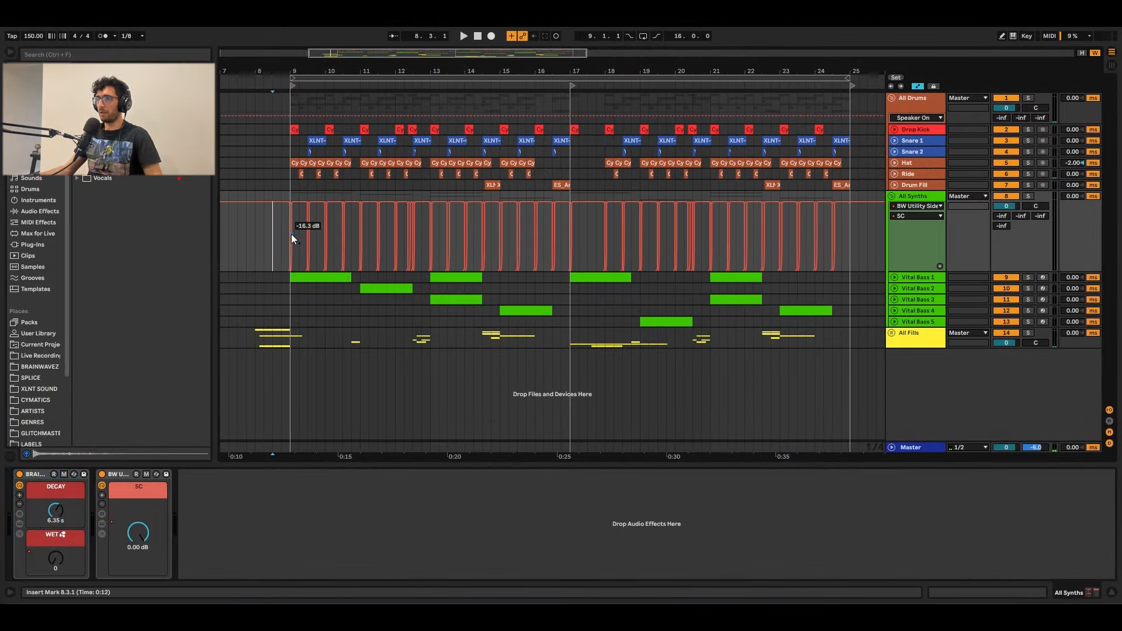
left_click(858, 232)
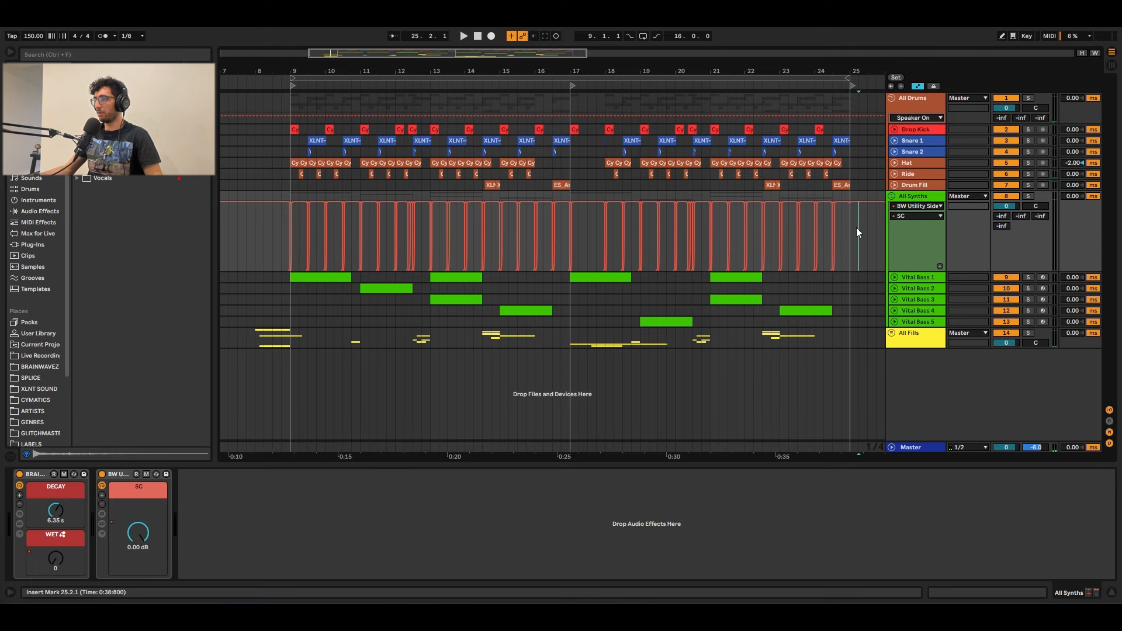
left_click_drag(856, 231, 692, 233)
- Examine the reverb WET automation of the All Synths group across the drop and hide the automation
left_click(56, 557)
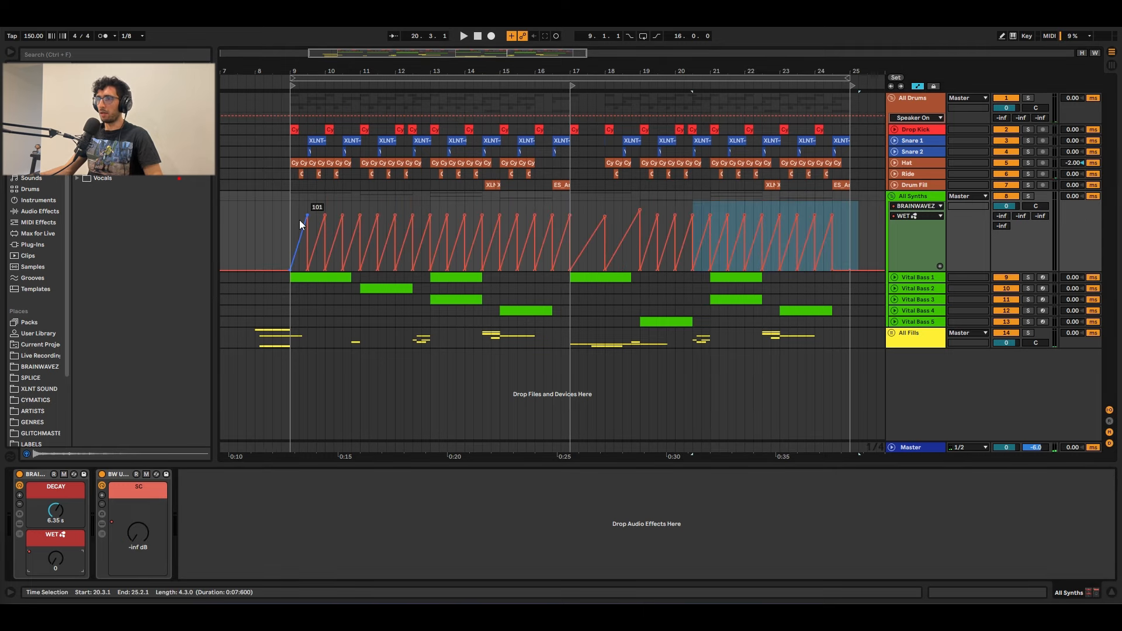
scroll(299, 221, "up", 3)
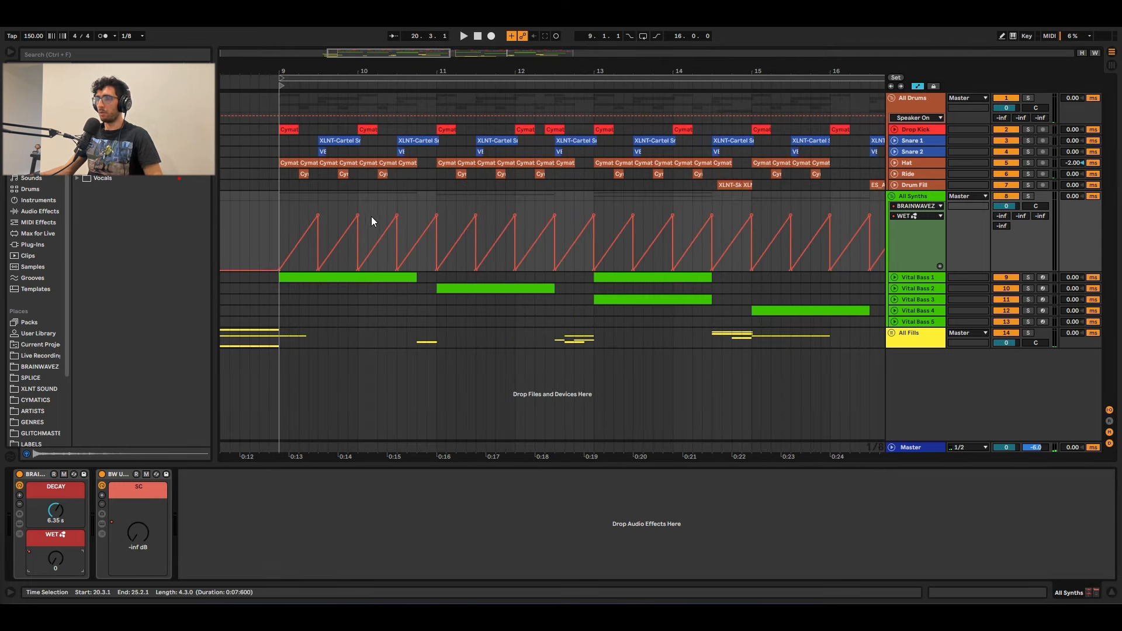
scroll(380, 219, "down", 5)
scroll(472, 227, "up", 4)
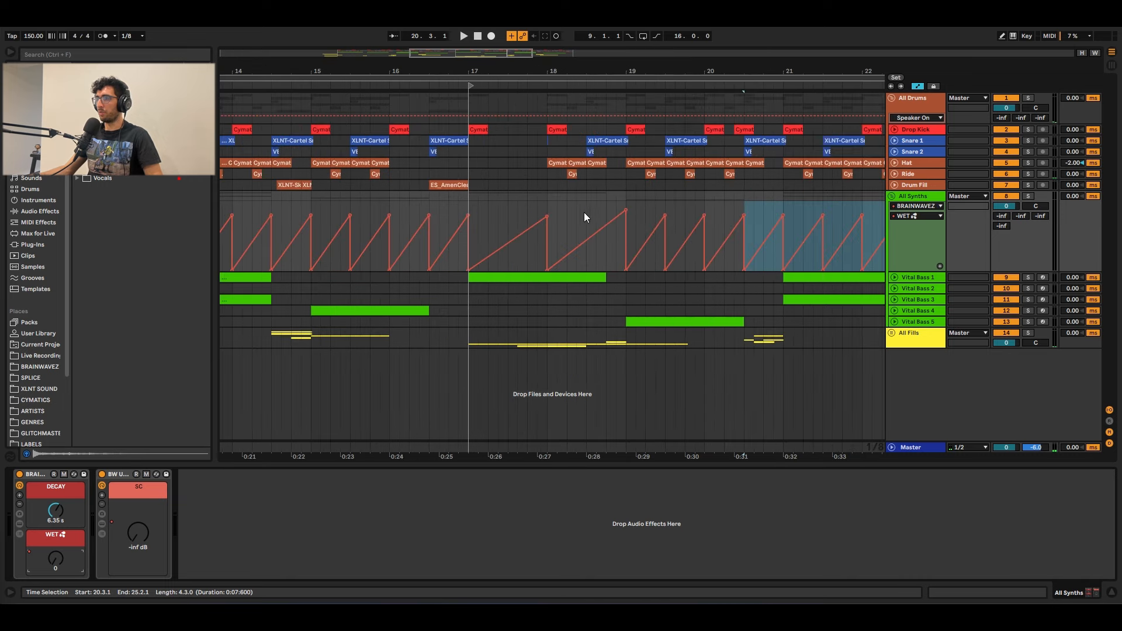
scroll(582, 212, "down", 5)
left_click(345, 207)
scroll(346, 208, "up", 3)
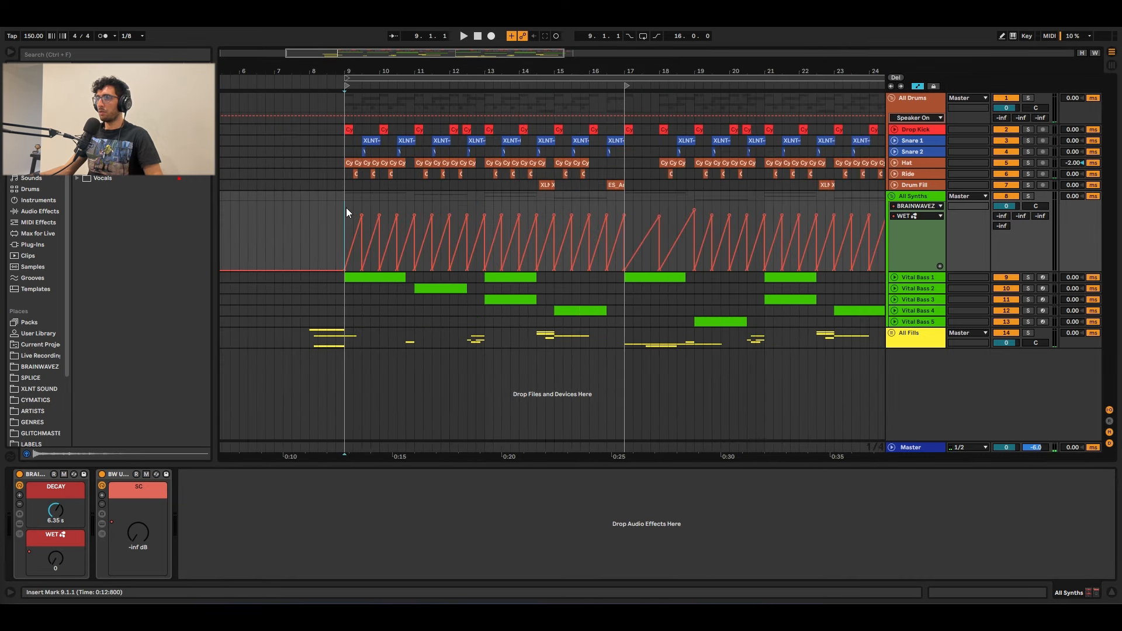
key("a")
- Unfold and solo the Vital Bass 1 track, and play its first clip at bar 9
left_click(892, 273)
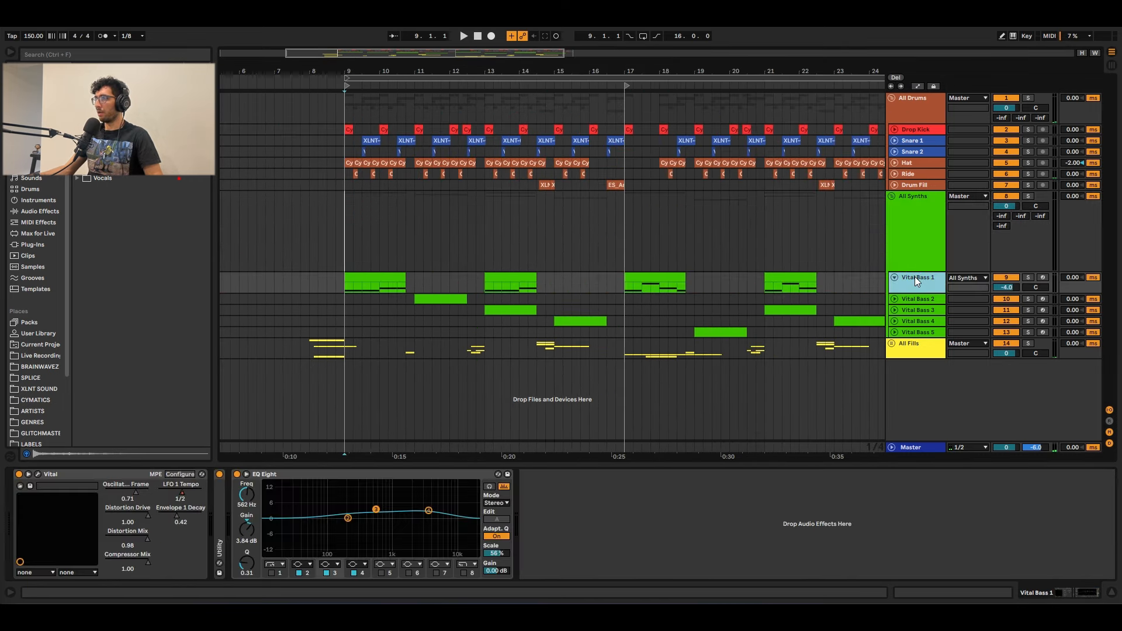
left_click(387, 276)
key("s")
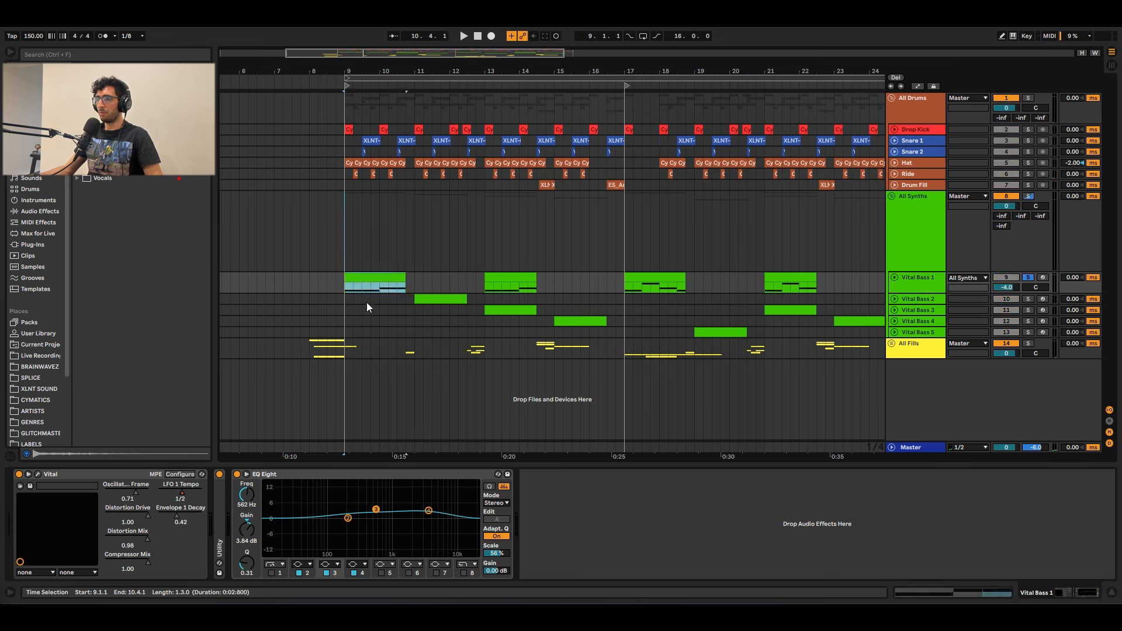
key("space")
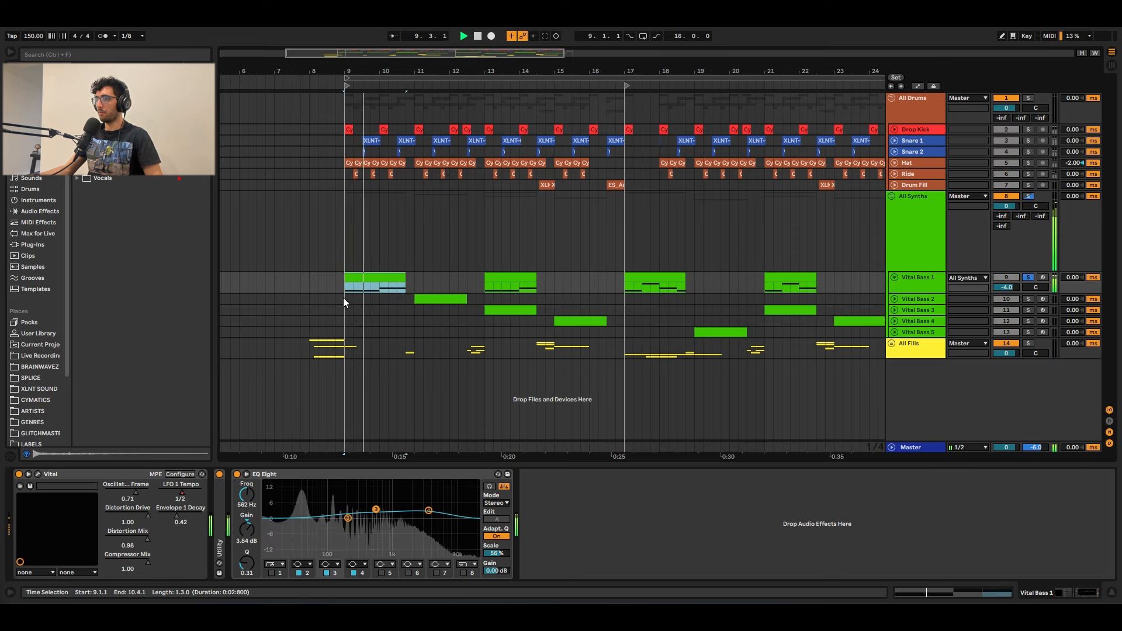
- Open the Vital synth of Vital Bass 1, enable the Harmonic Series oscillator 2 and audition the clip
left_click(38, 474)
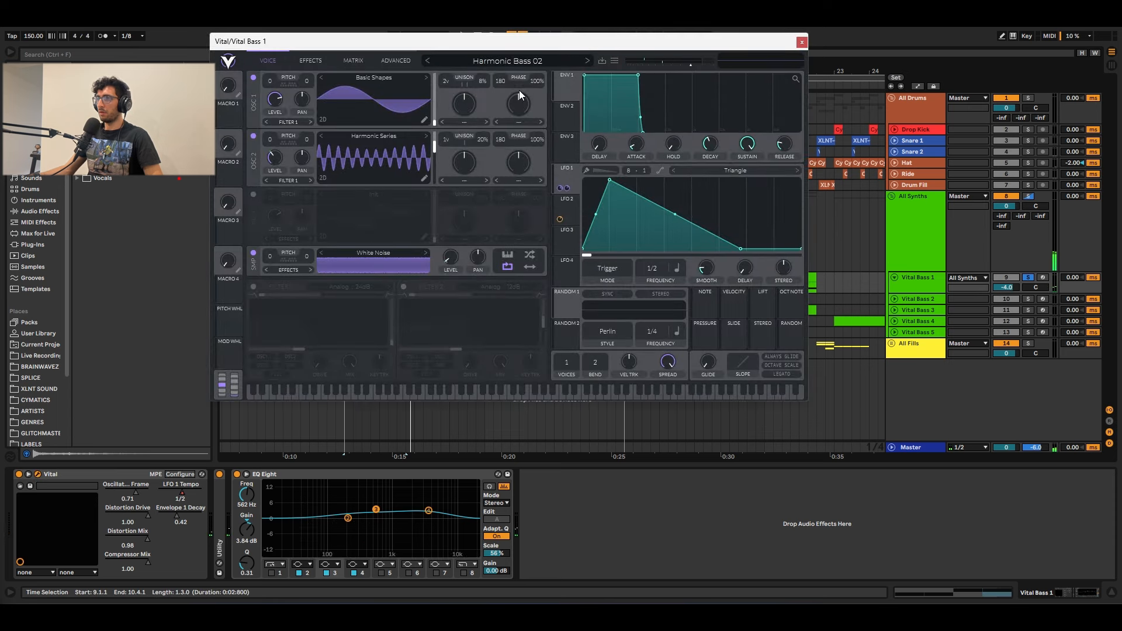
left_click_drag(464, 47, 554, 129)
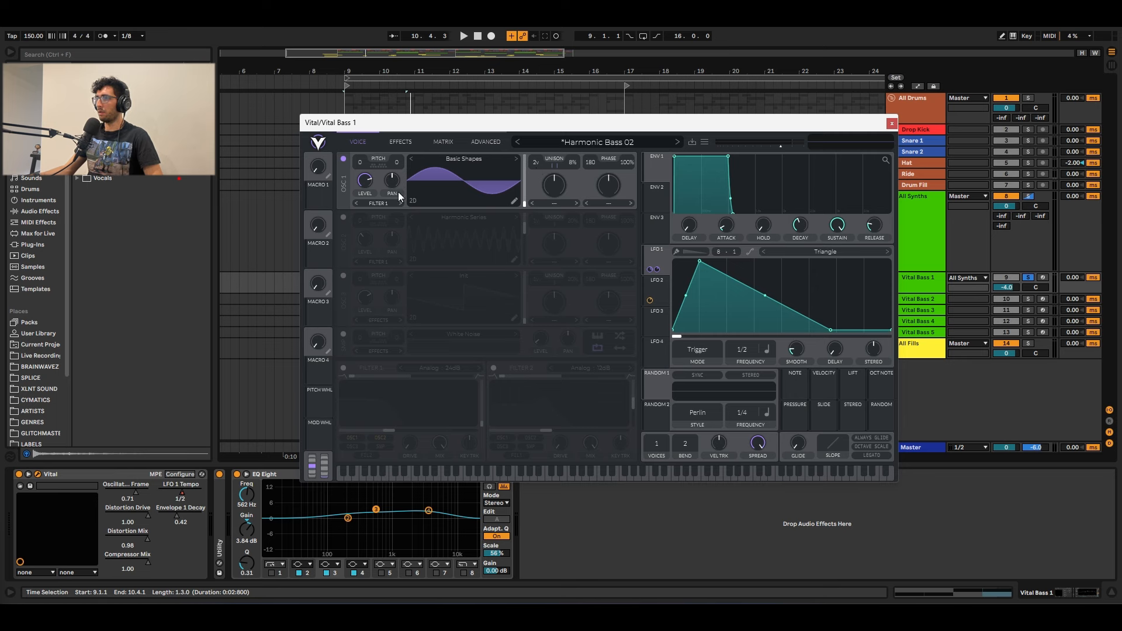
left_click(343, 216)
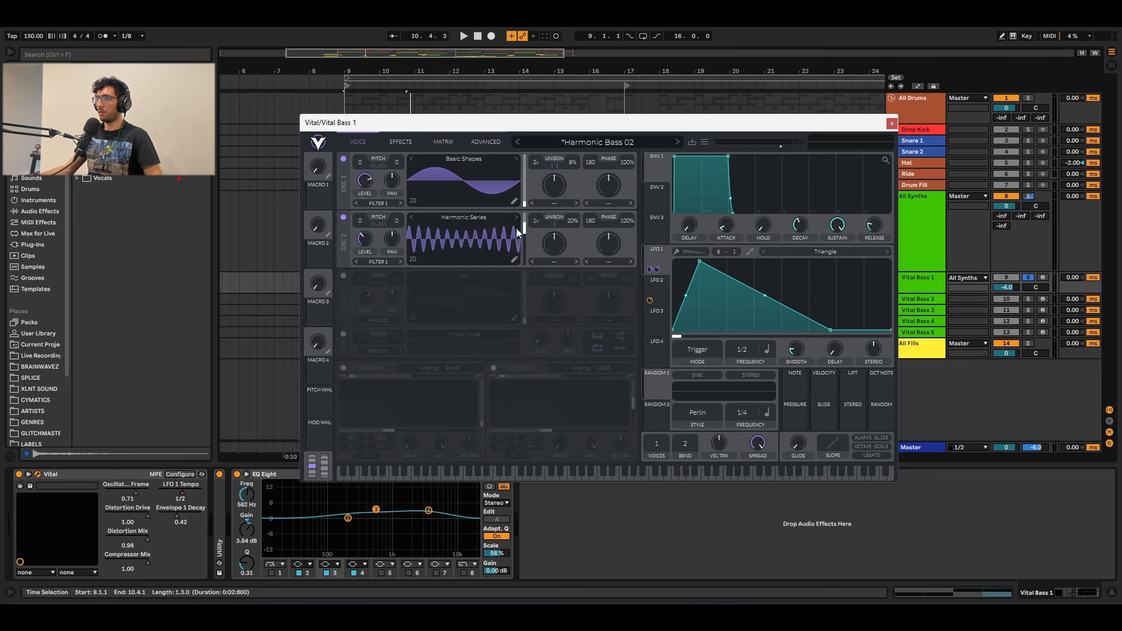
mouse_move(521, 232)
mouse_move(655, 272)
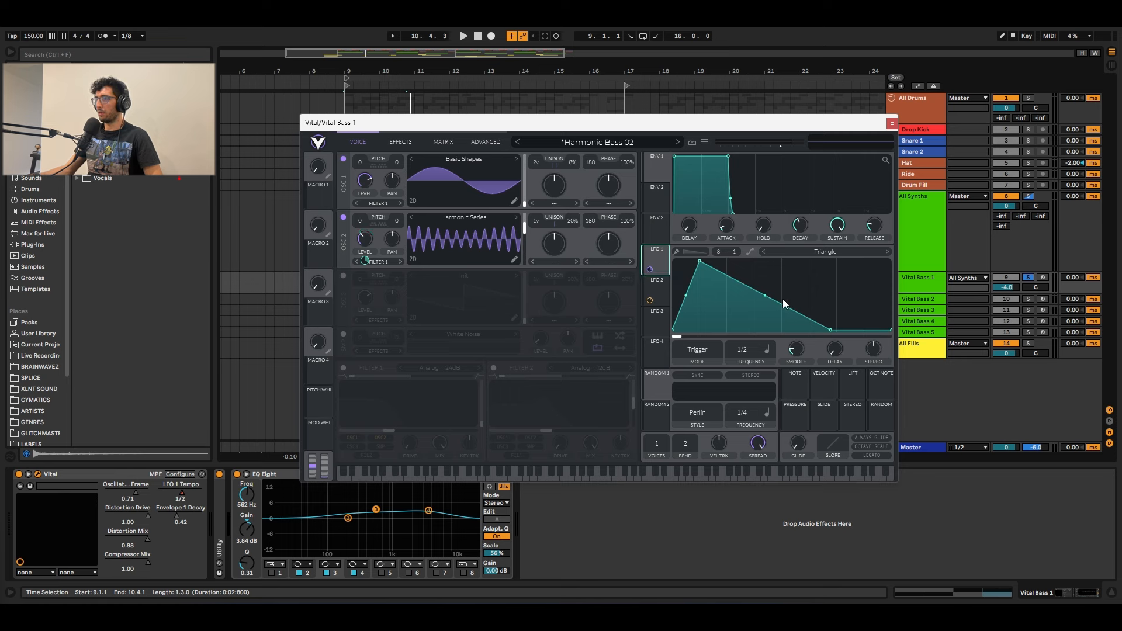
key("space")
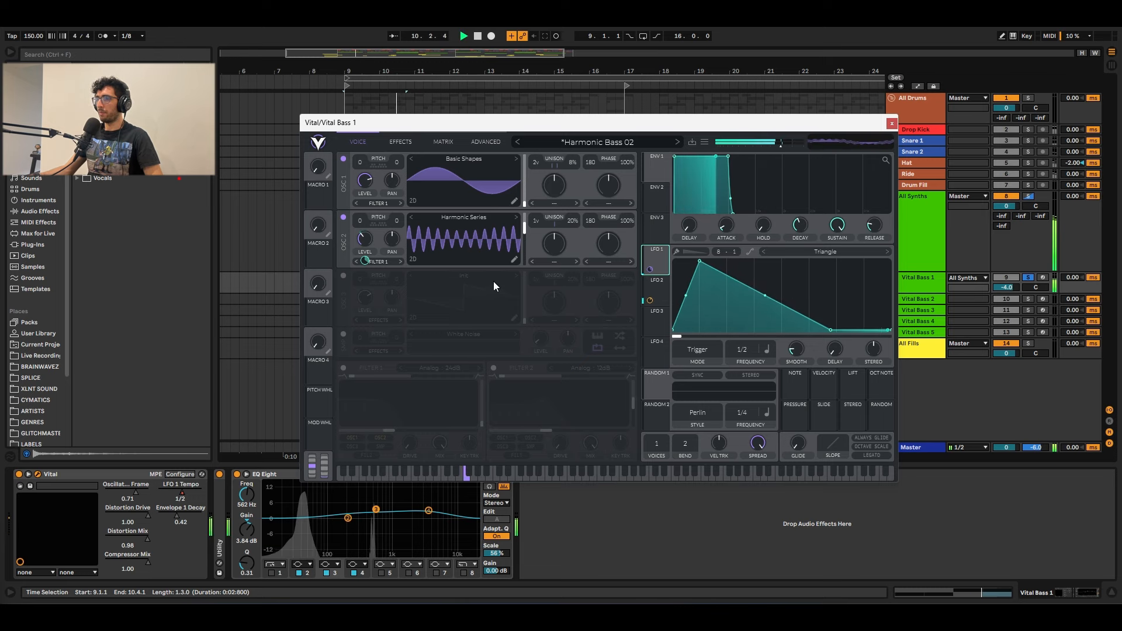
key("space")
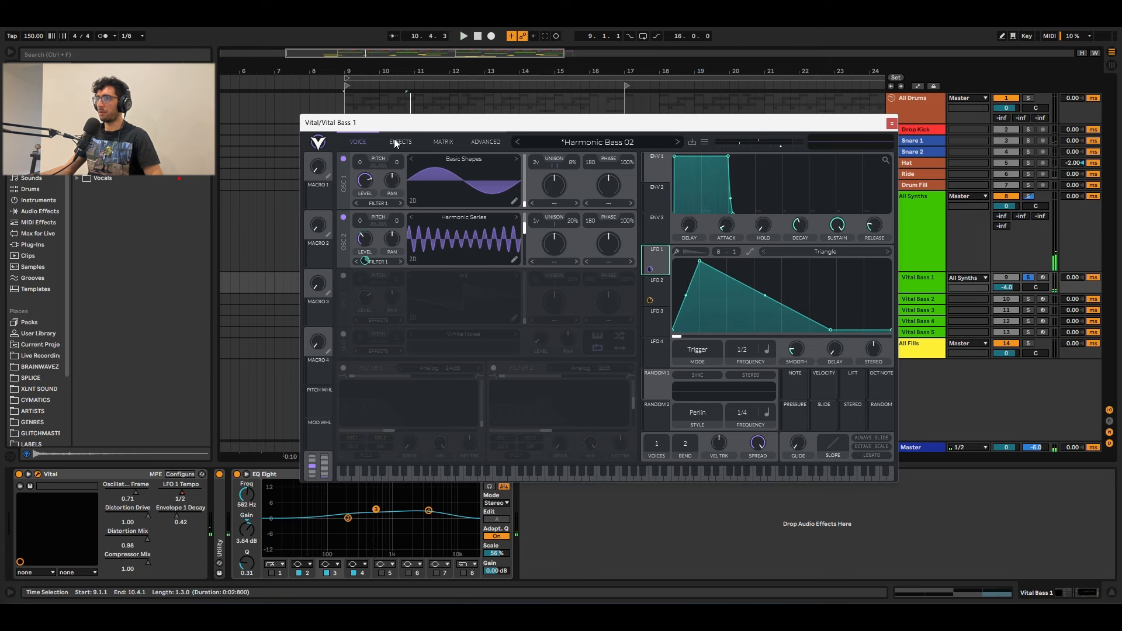
- Enable the Soft Clip distortion and the EQ among Vital's effects on Vital Bass 1, auditioning the clip after each
left_click(396, 140)
left_click(342, 158)
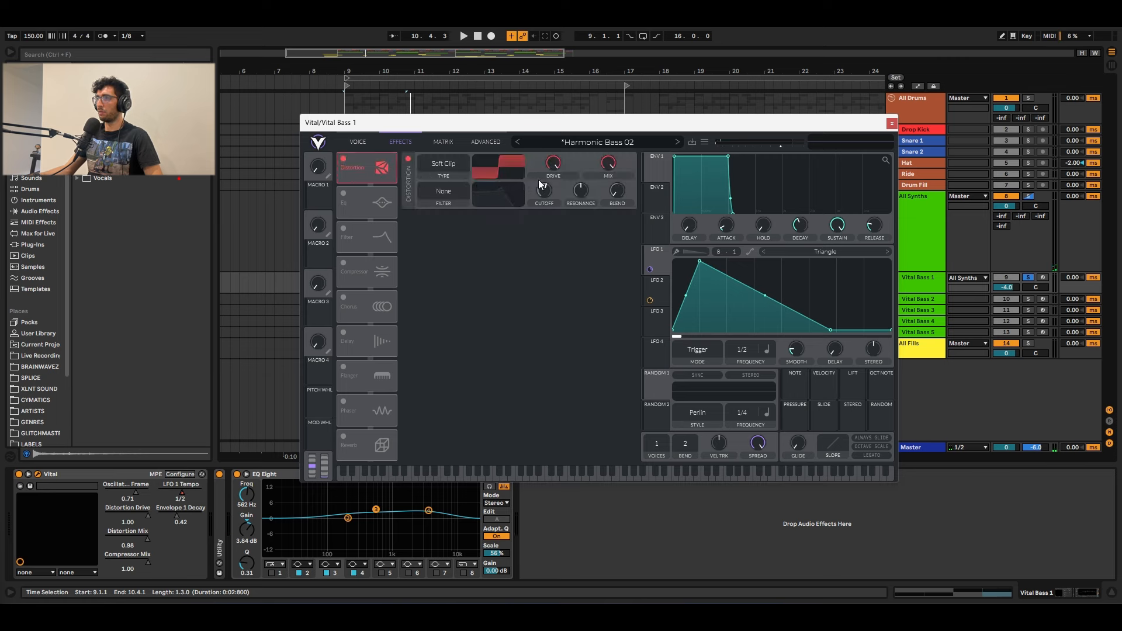
key("space")
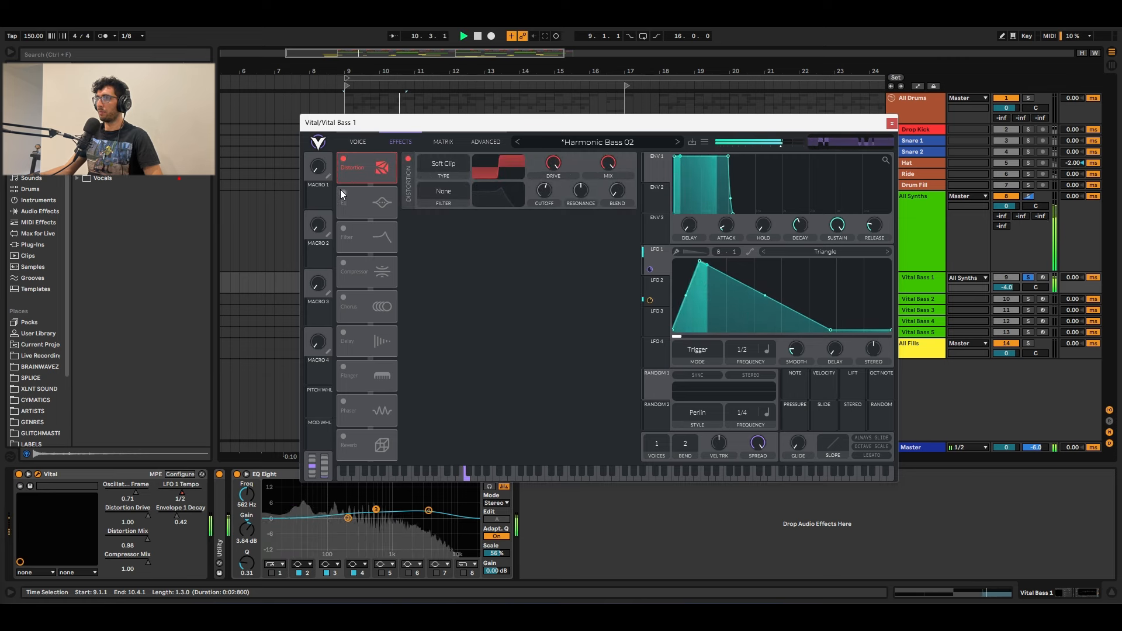
key("space")
left_click(342, 193)
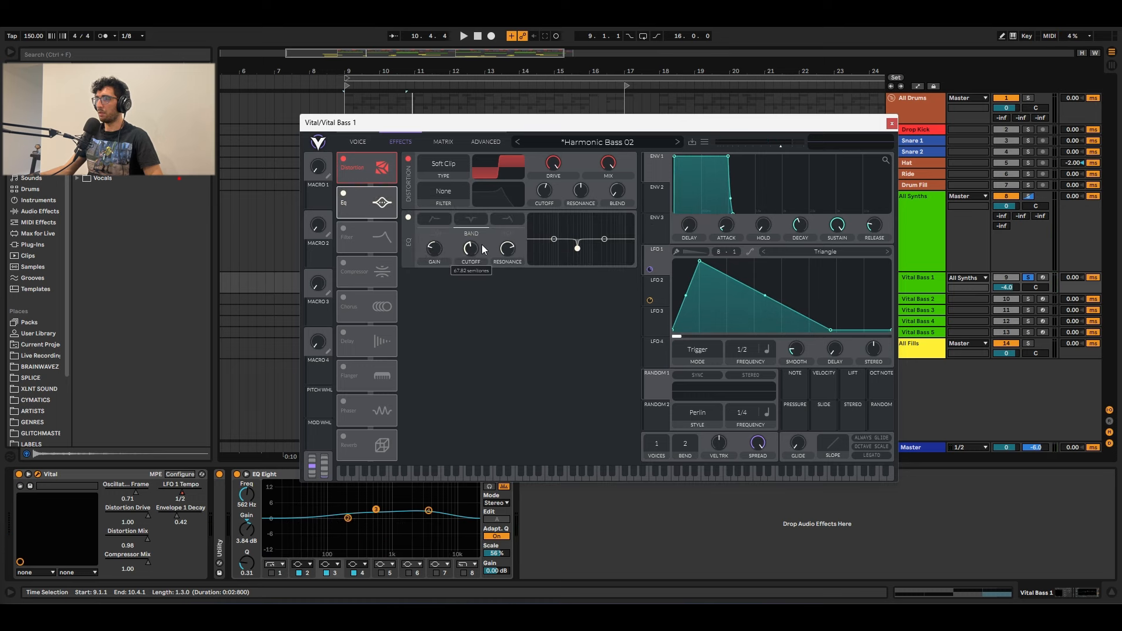
key("space")
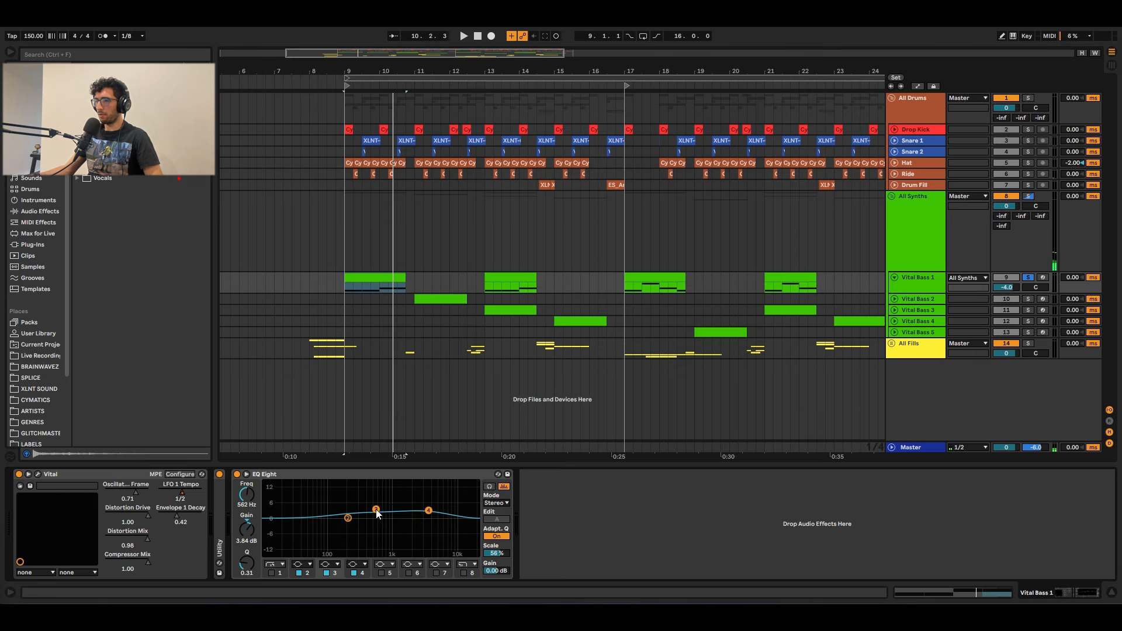
- Inspect band 4 of the EQ Eight on Vital Bass 1 and listen to the clip
left_click(428, 511)
key("space")
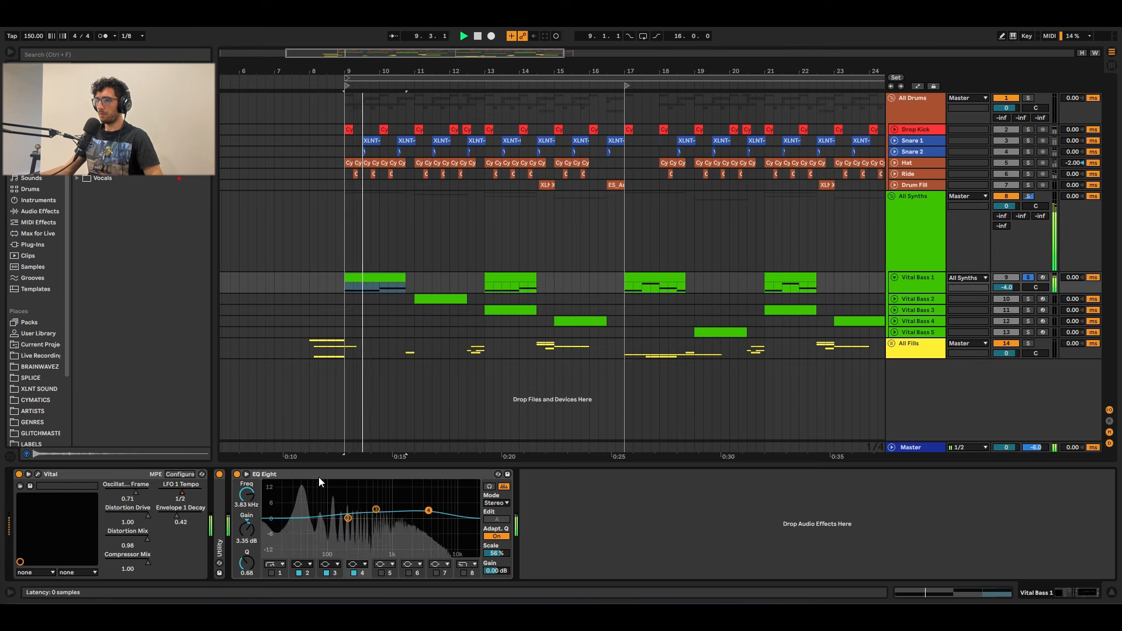
left_click(292, 477)
key("space")
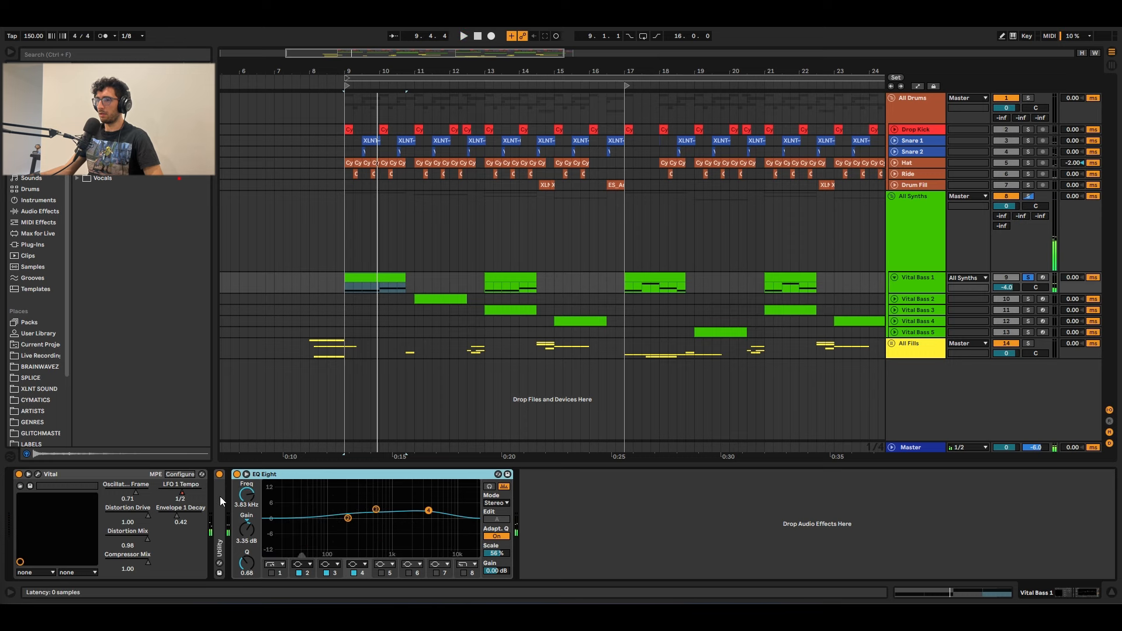
- Unfold and solo the Vital Bass 2 track, and play its clip at bar 11
left_click(426, 298)
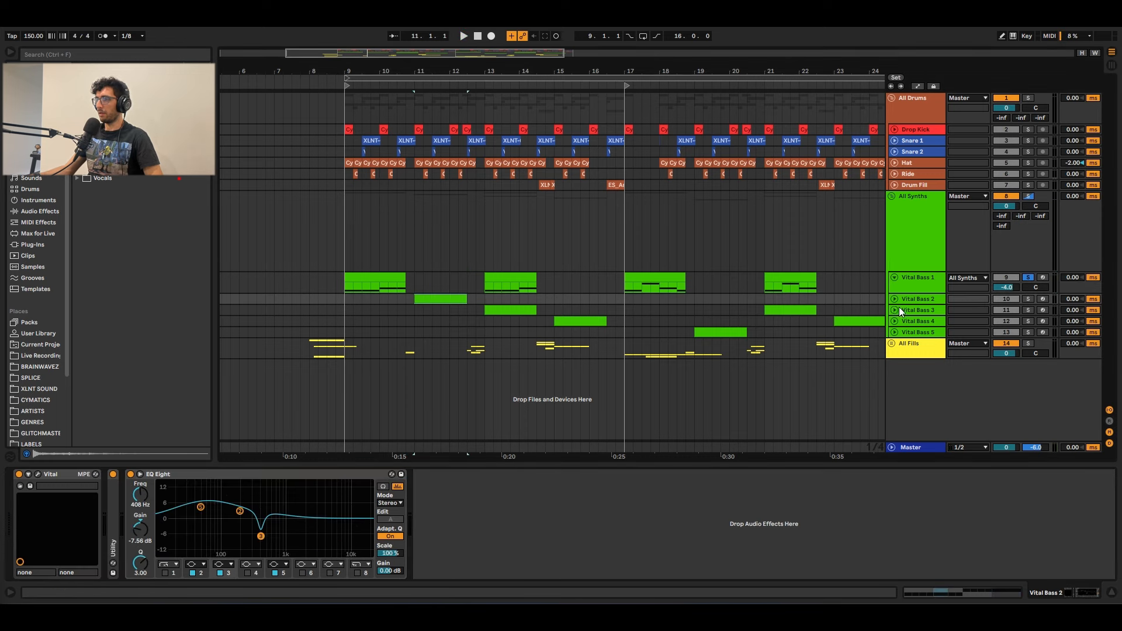
left_click(894, 300)
left_click(425, 298)
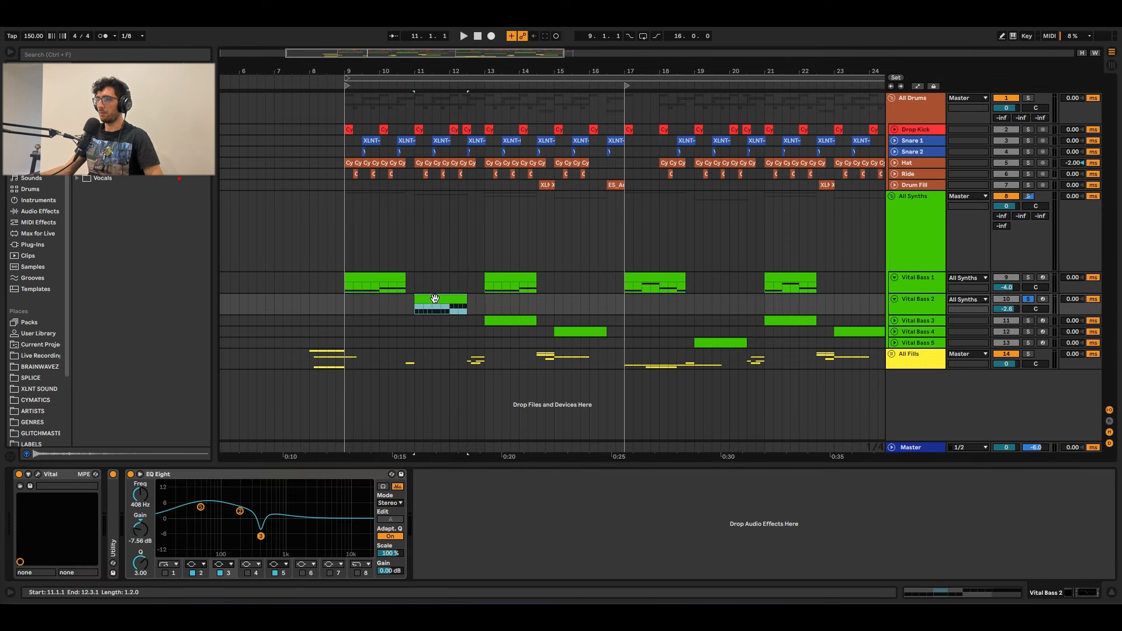
key("space")
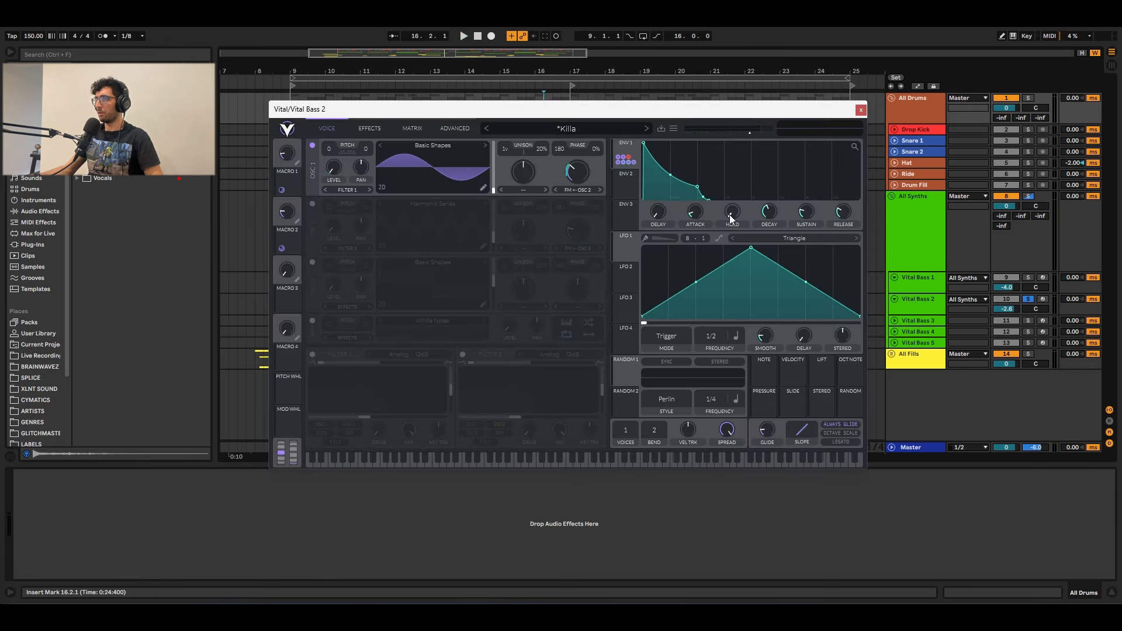
- Turn on the Harmonic Series oscillator 2 in the Vital synth of Vital Bass 2
mouse_move(768, 211)
mouse_move(804, 215)
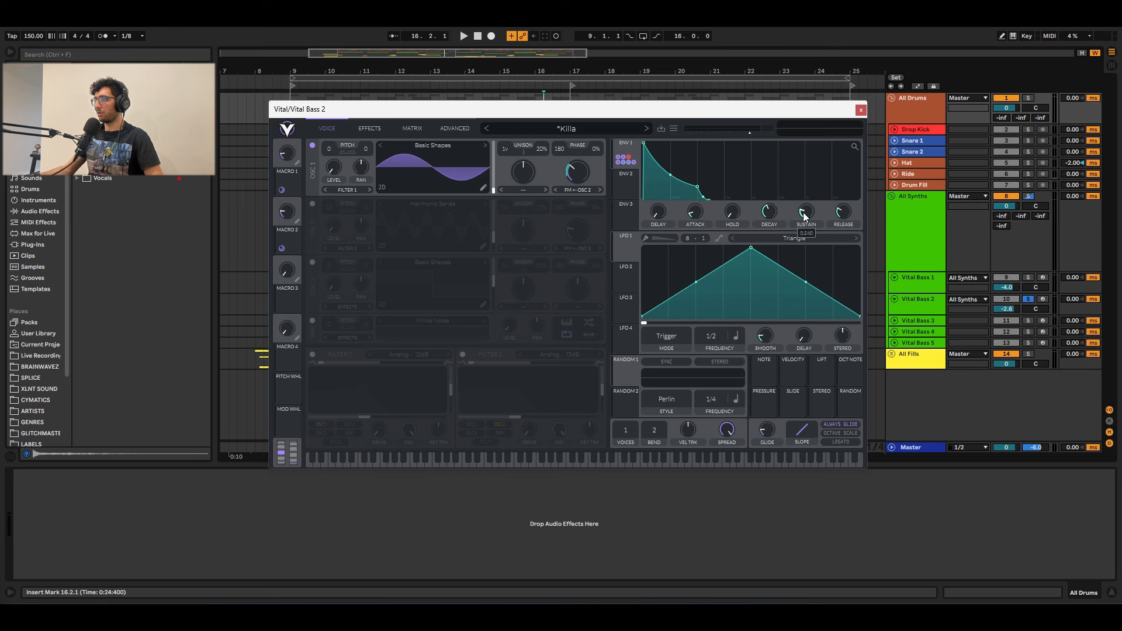
mouse_move(840, 214)
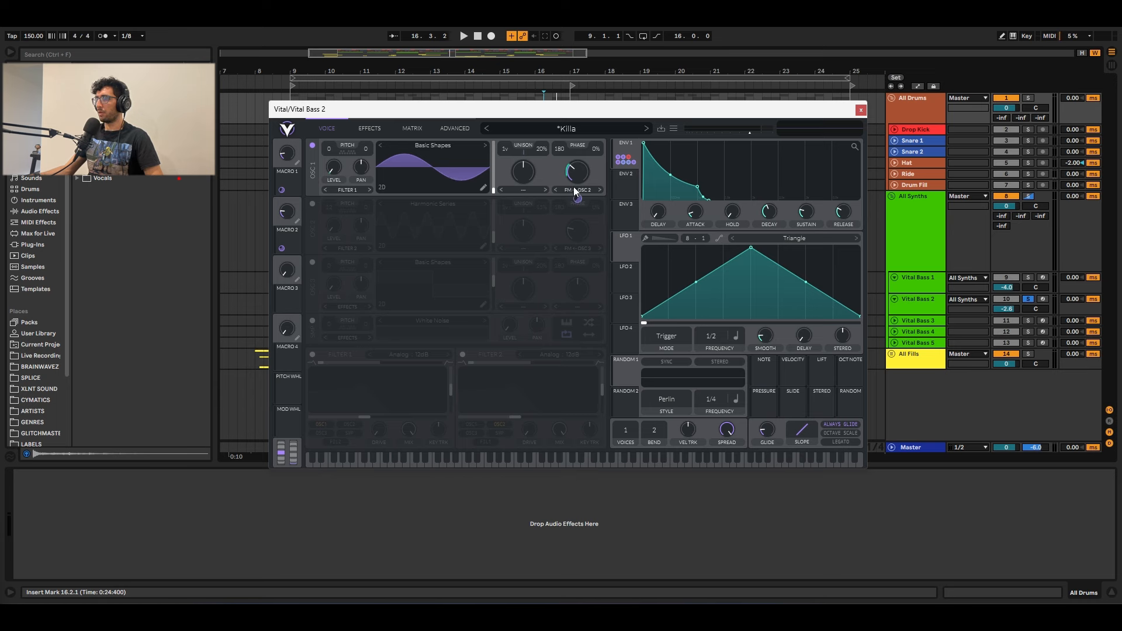
left_click(312, 204)
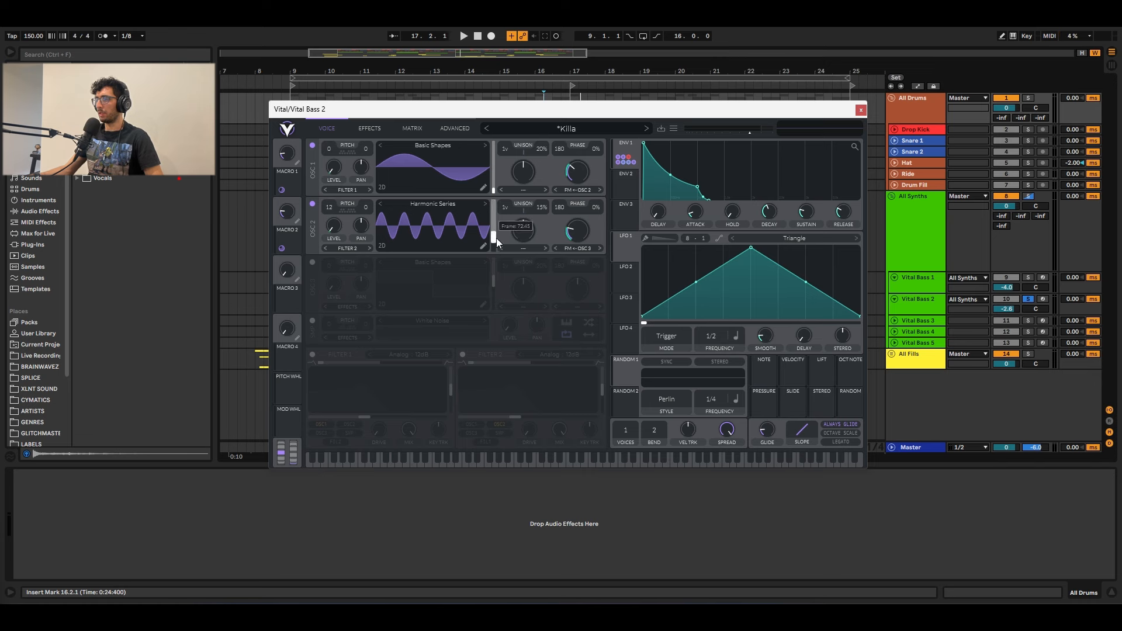
mouse_move(337, 243)
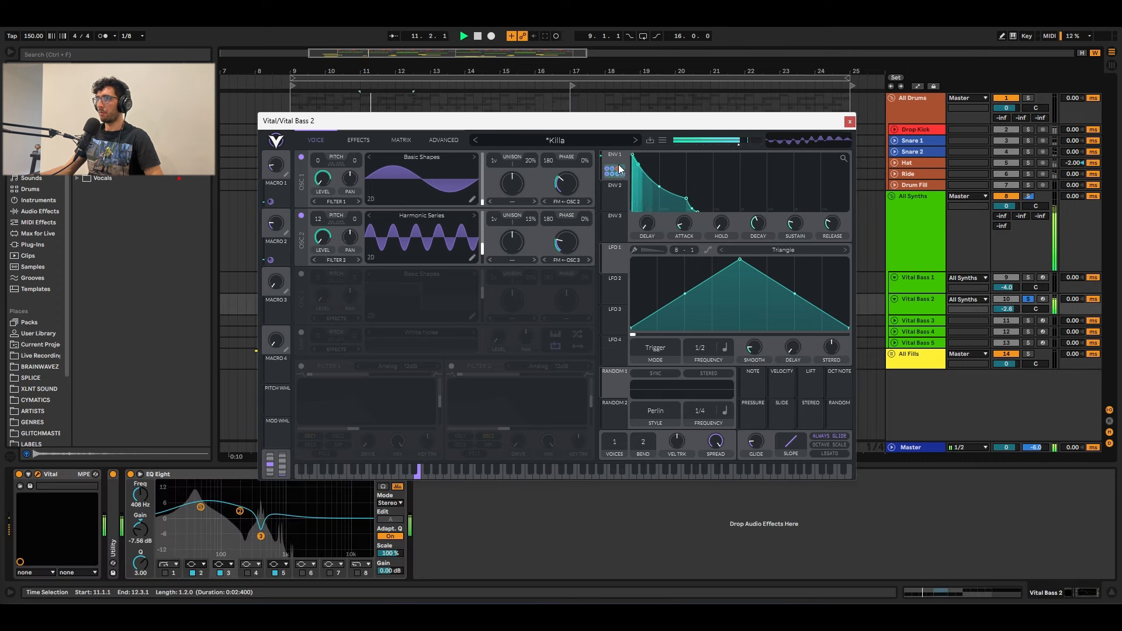
- Show which parameters ENV 1 modulates in Vital Bass 2 and play the clip to hear them
left_click(618, 162)
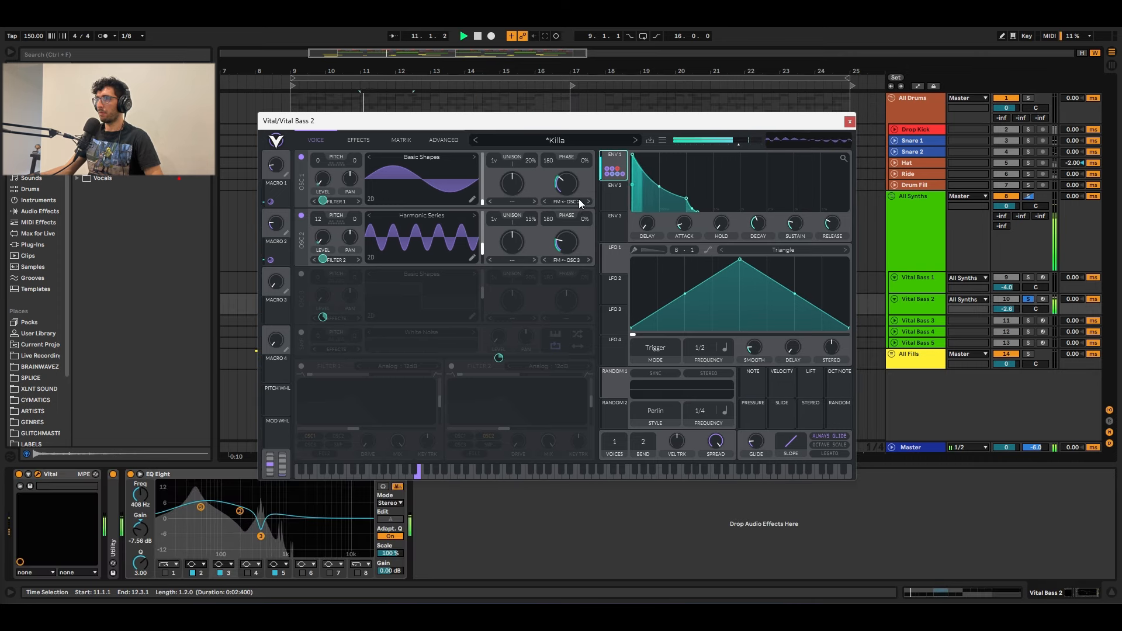
key("space")
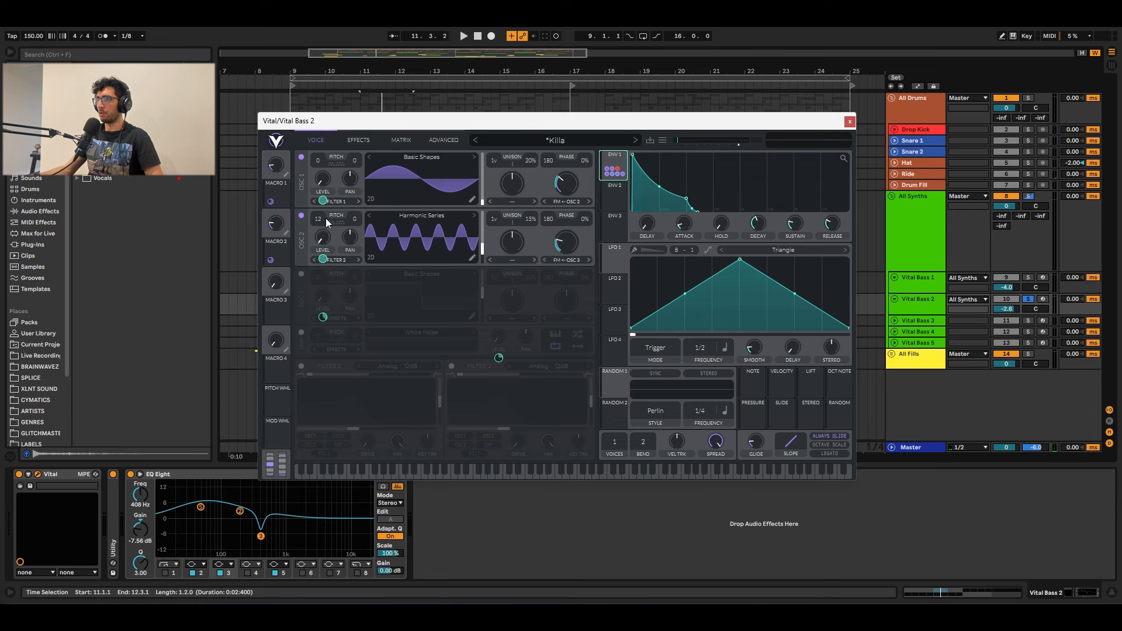
key("space")
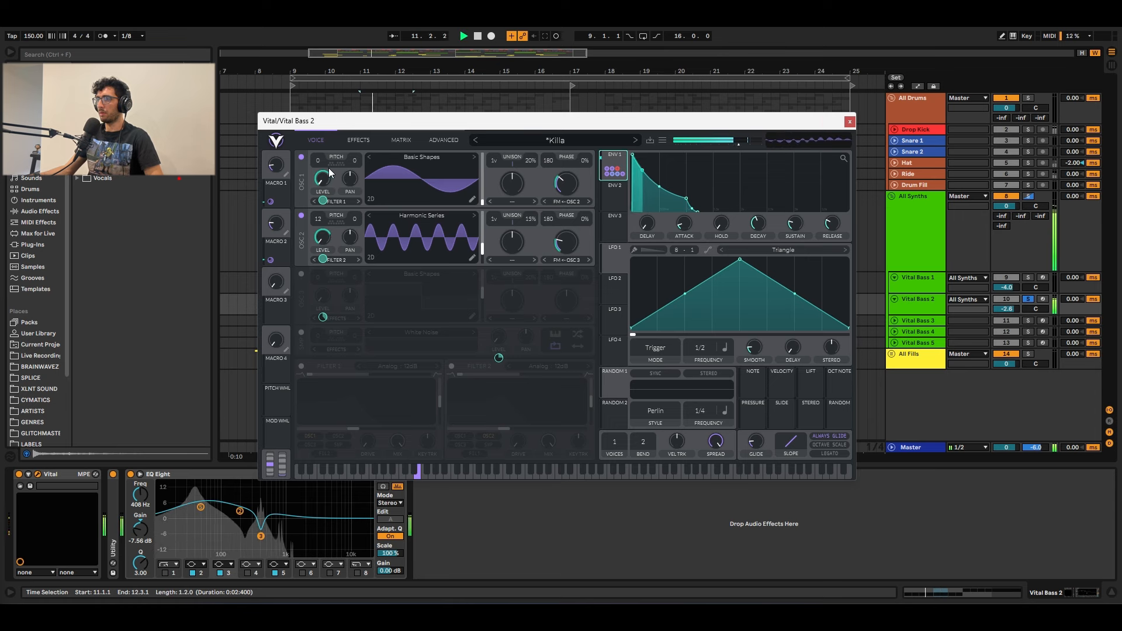
key("space")
- Turn on the Basic Shapes oscillator 3 in Vital Bass 2, check oscillator 2's FM amount and audition the clip
left_click(301, 274)
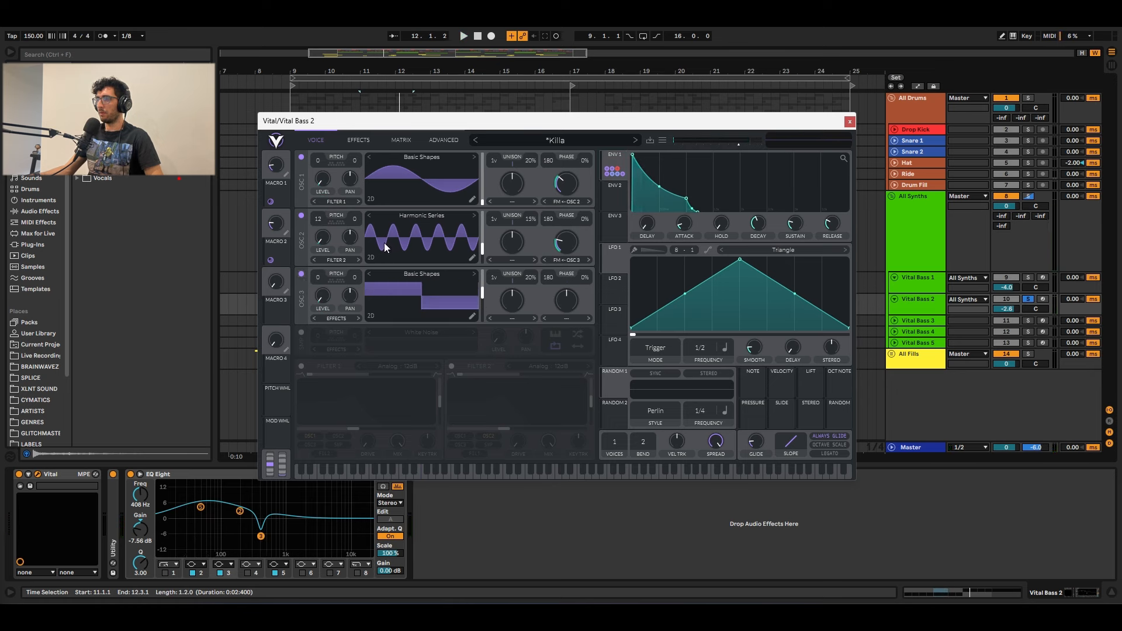
left_click(559, 243)
key("space")
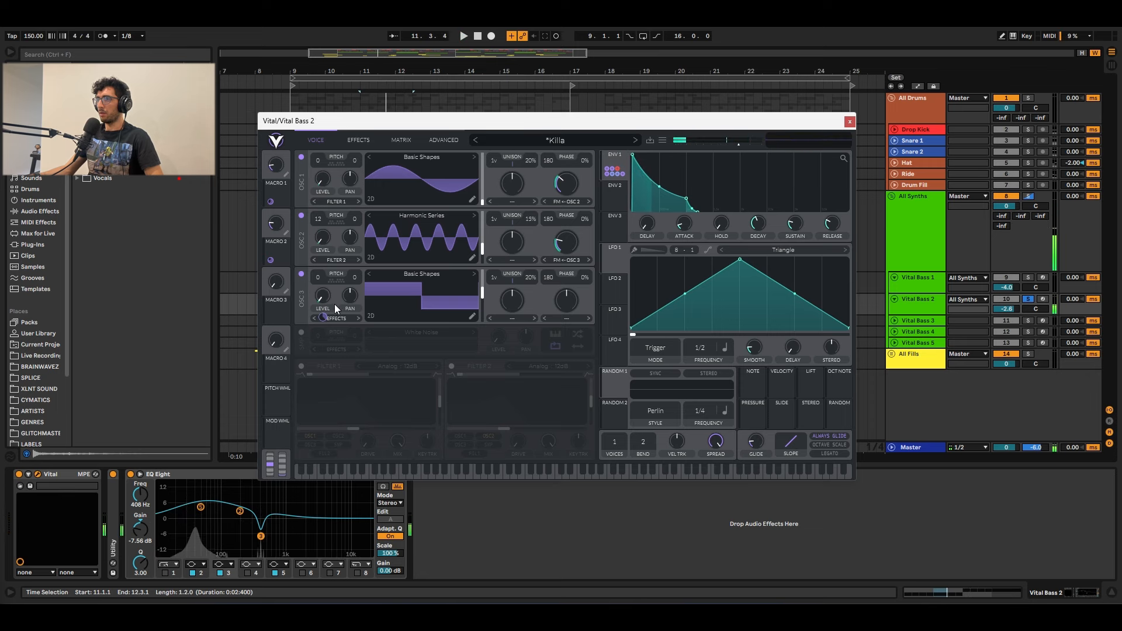
mouse_move(318, 312)
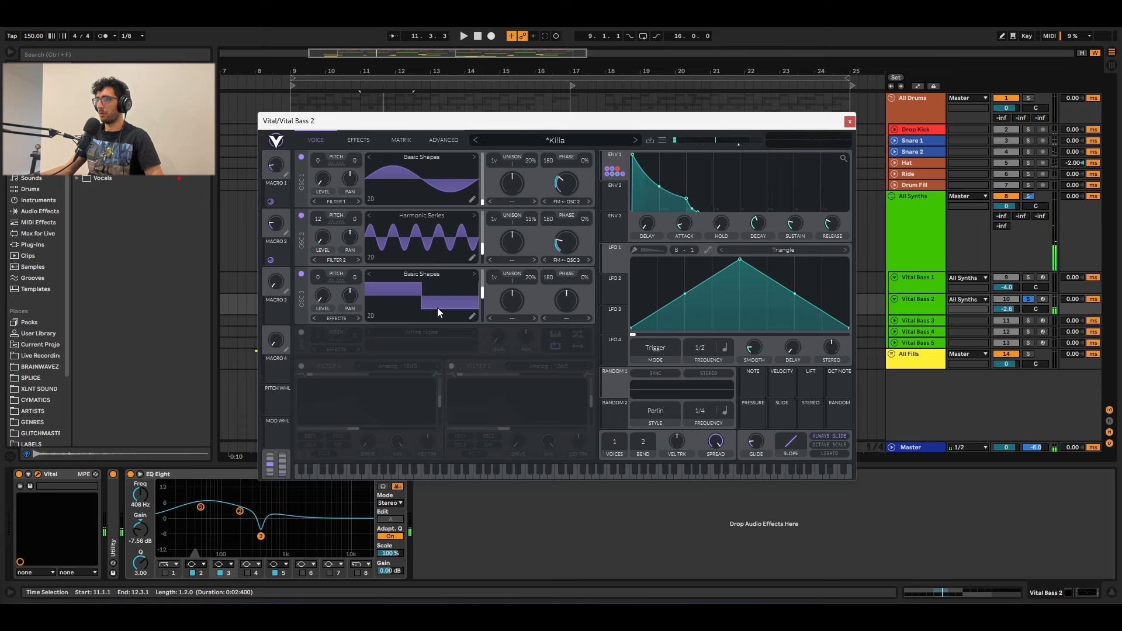
- Turn on the White Noise sample in Vital Bass 2, check its level's ENV 1 modulation and audition the clip
key("space")
key("space")
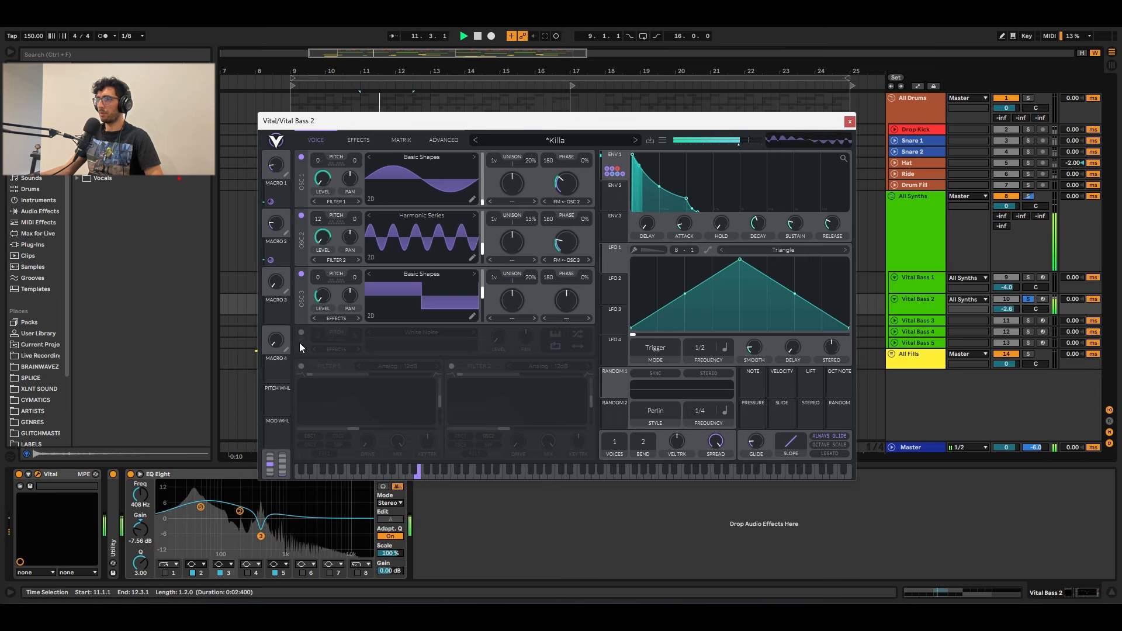
left_click(301, 332)
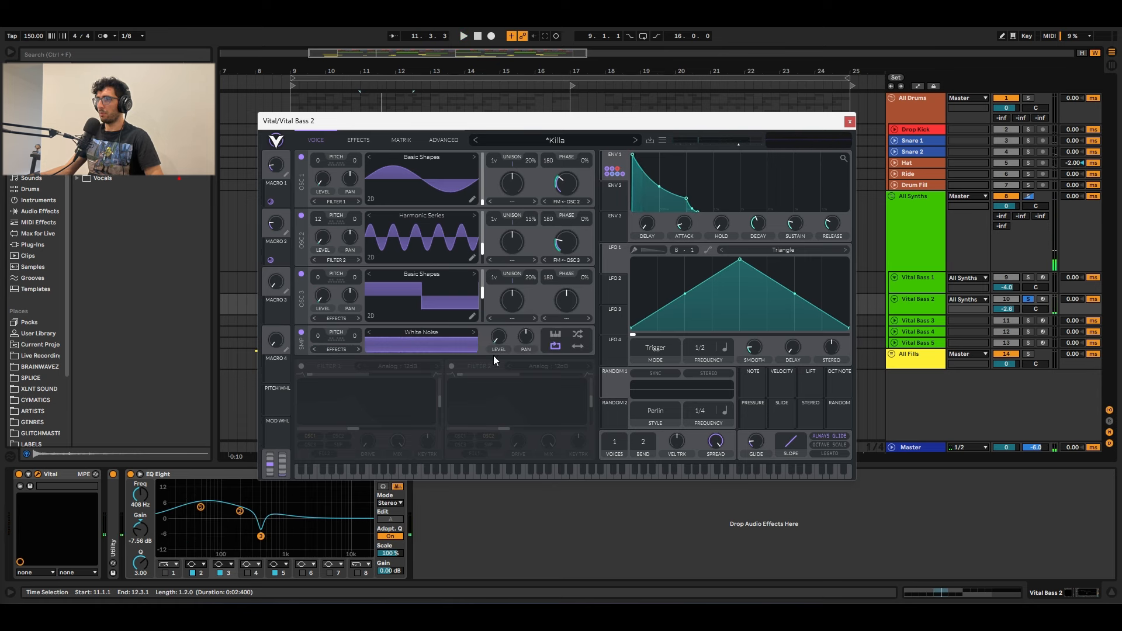
key("space")
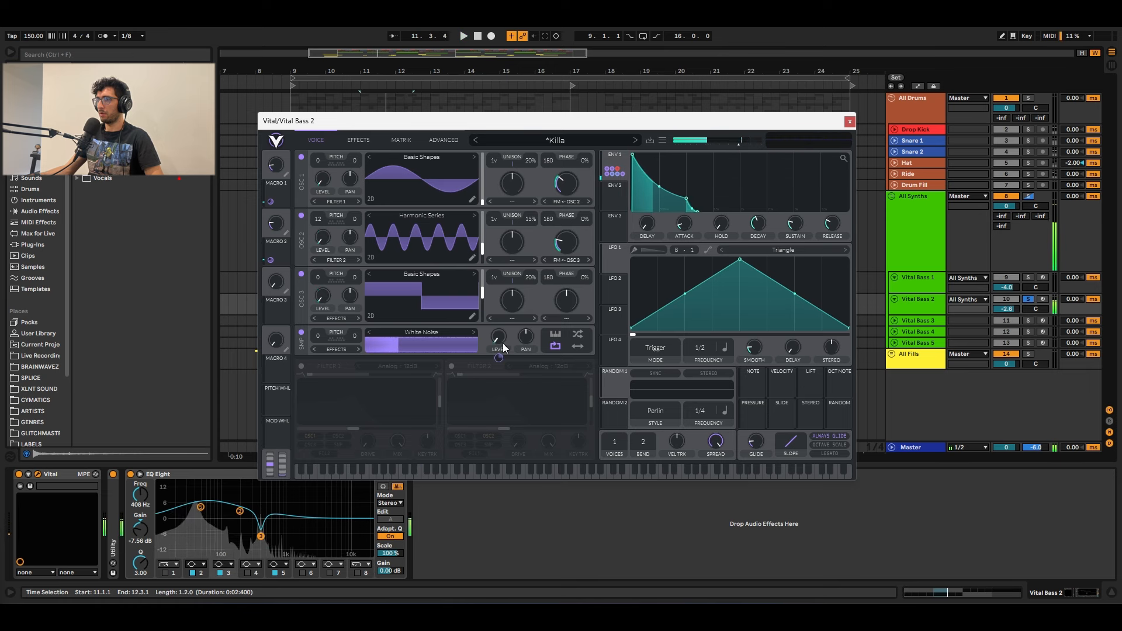
key("space")
mouse_move(498, 357)
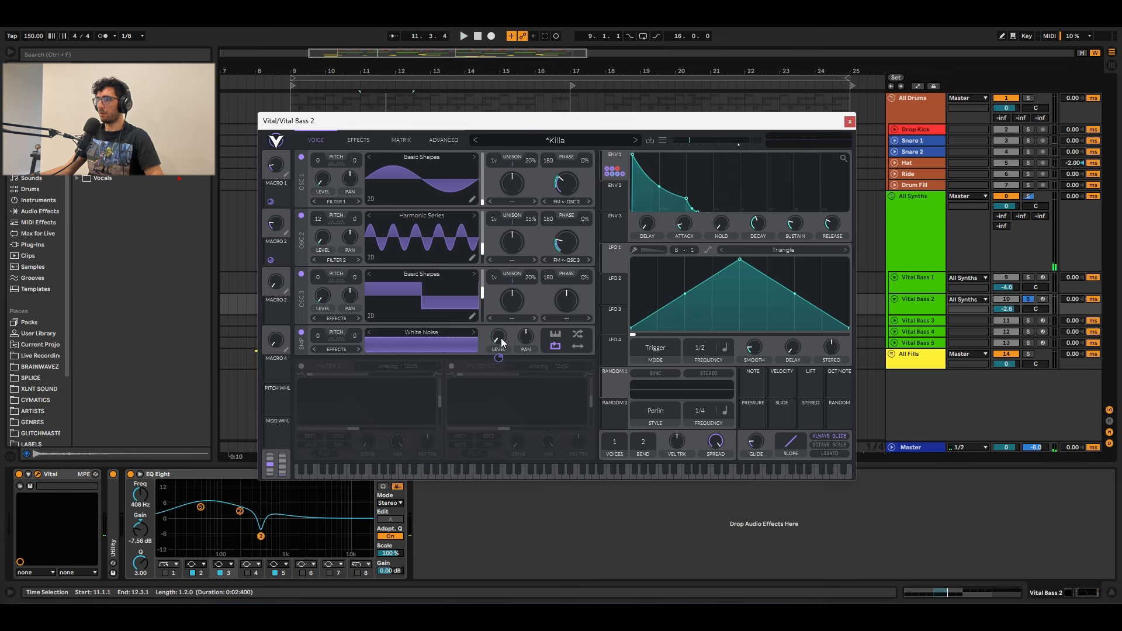
key("space")
key("space")
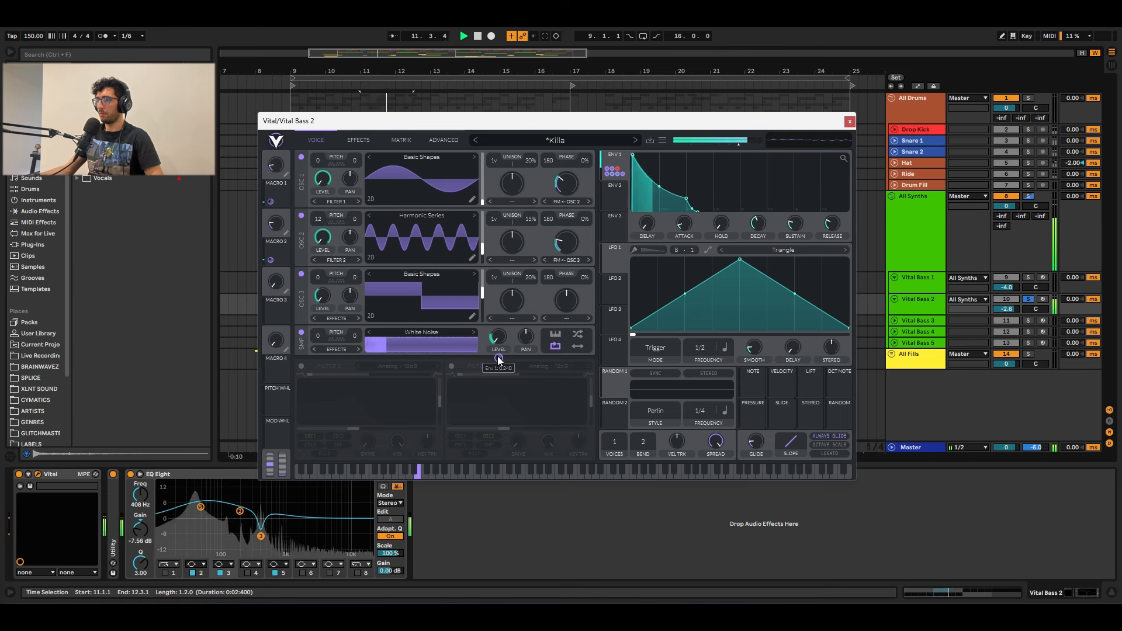
- Turn on the Multiband Compressor in the Vital effects of Vital Bass 2 and audition the clip
left_click(358, 140)
left_click(300, 157)
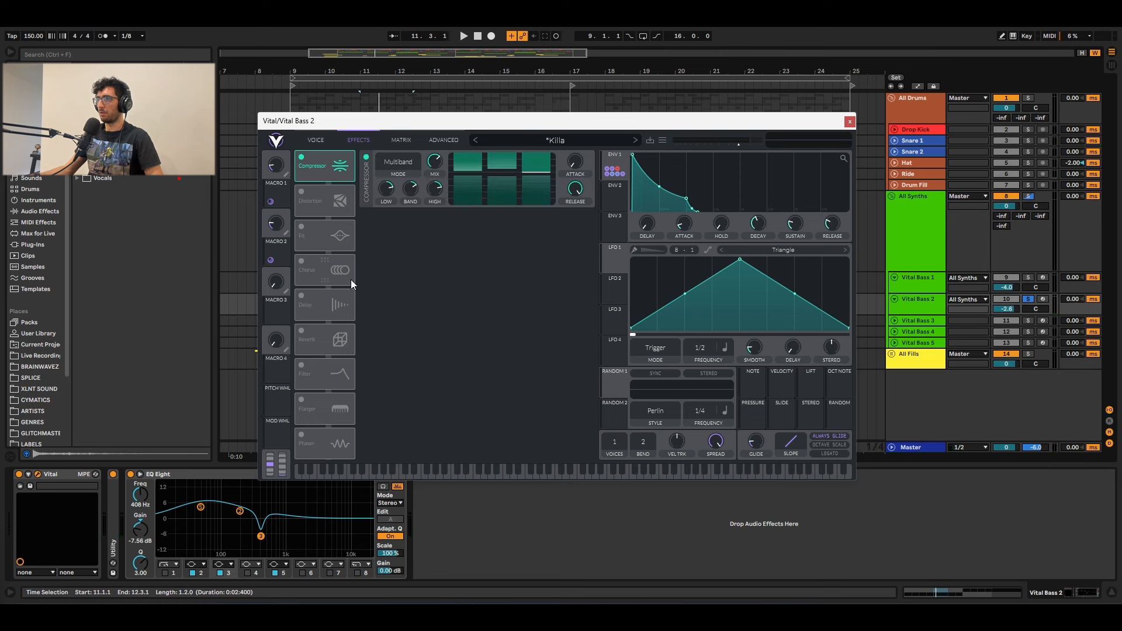
mouse_move(434, 168)
key("space")
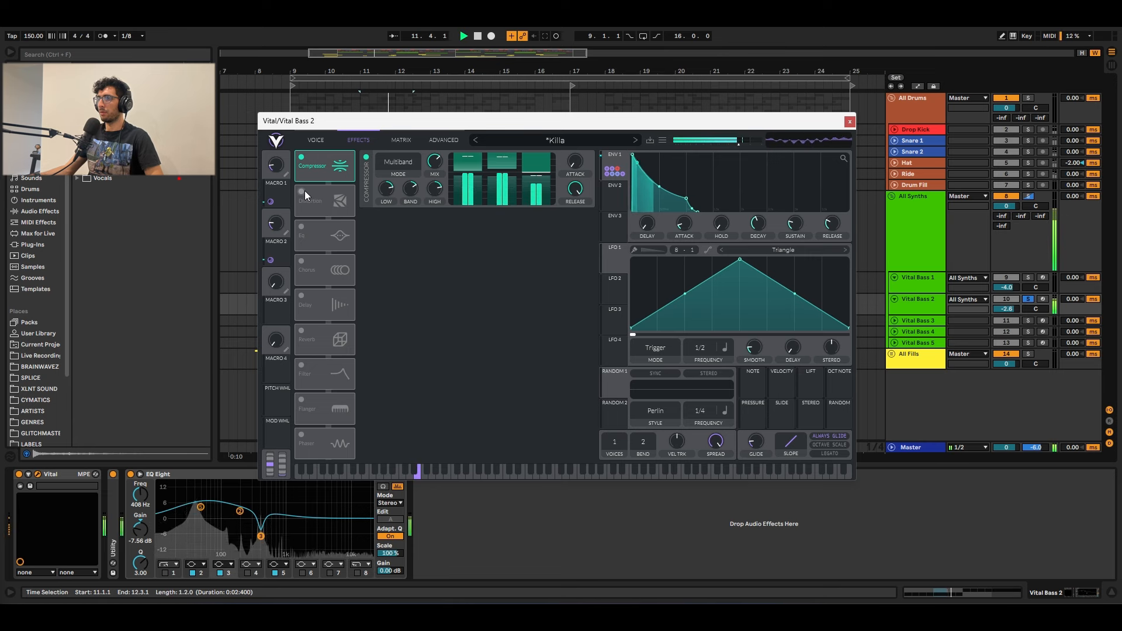
- Turn on the Hard Clip Distortion in Vital Bass 2, check the ENV 1 modulation on its drive and play the clip
left_click(302, 191)
key("space")
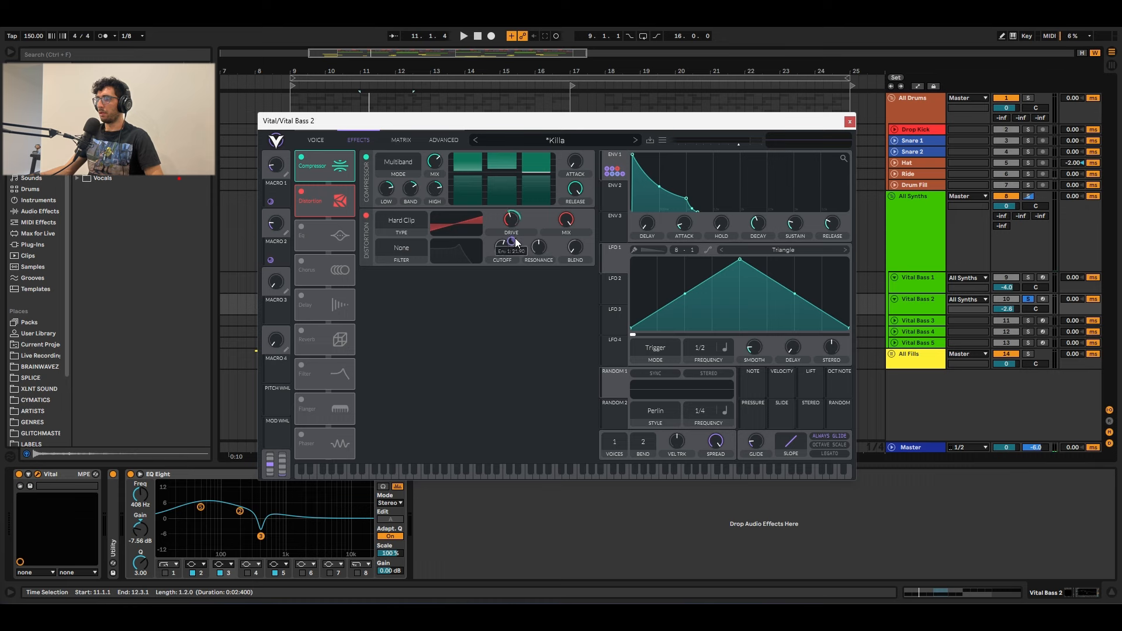
key("space")
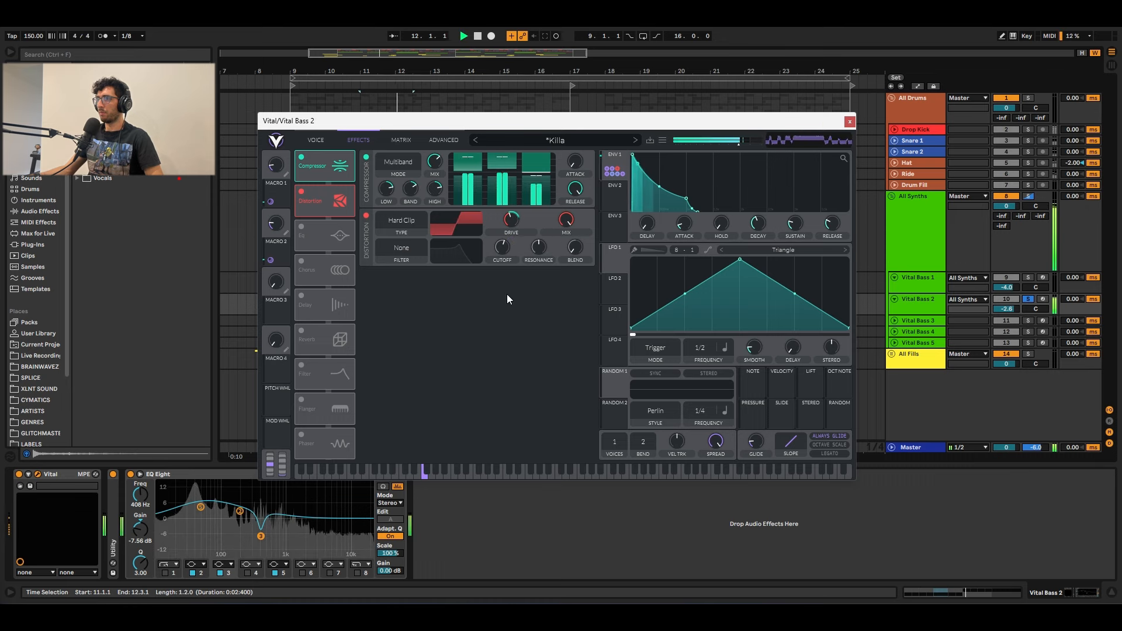
key("space")
- Turn on Vital's EQ effect in Vital Bass 2, audition the clip and close the synth window
left_click(303, 228)
key("space")
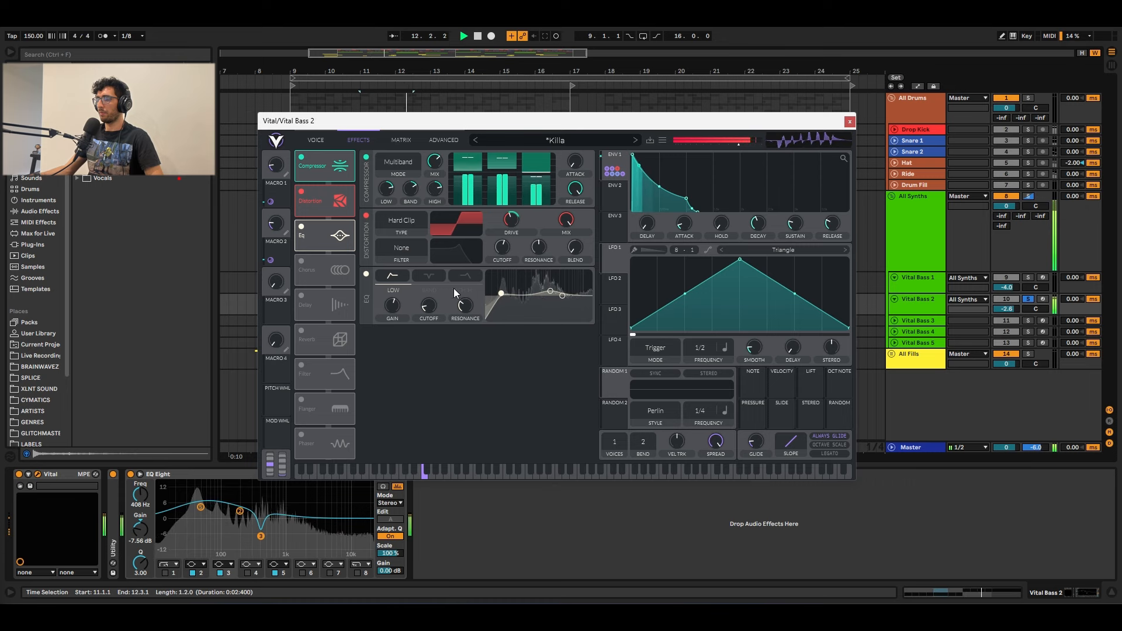
key("space")
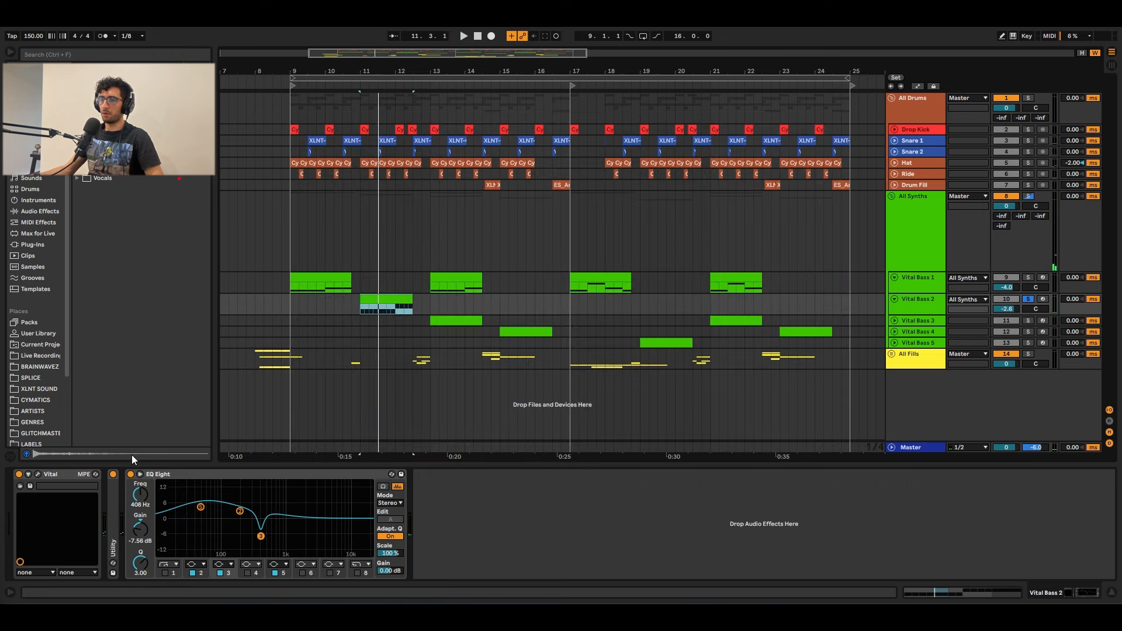
- Examine the active bands of EQ Eight on Vital Bass 2 and play the clip through it
left_click(155, 474)
left_click_drag(183, 497, 271, 521)
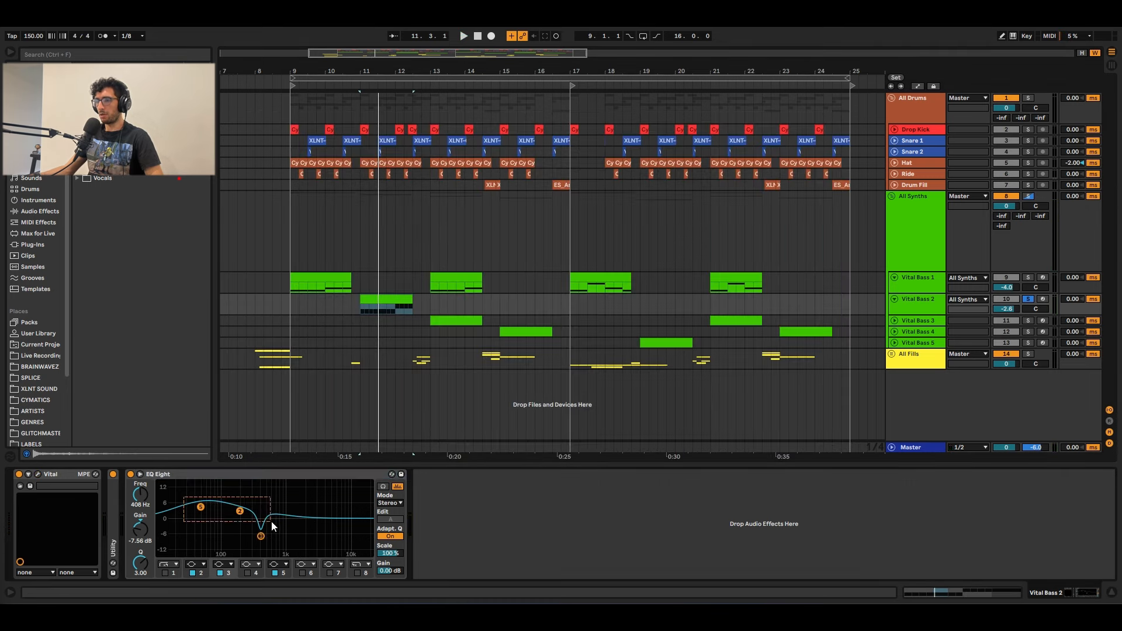
left_click(240, 511)
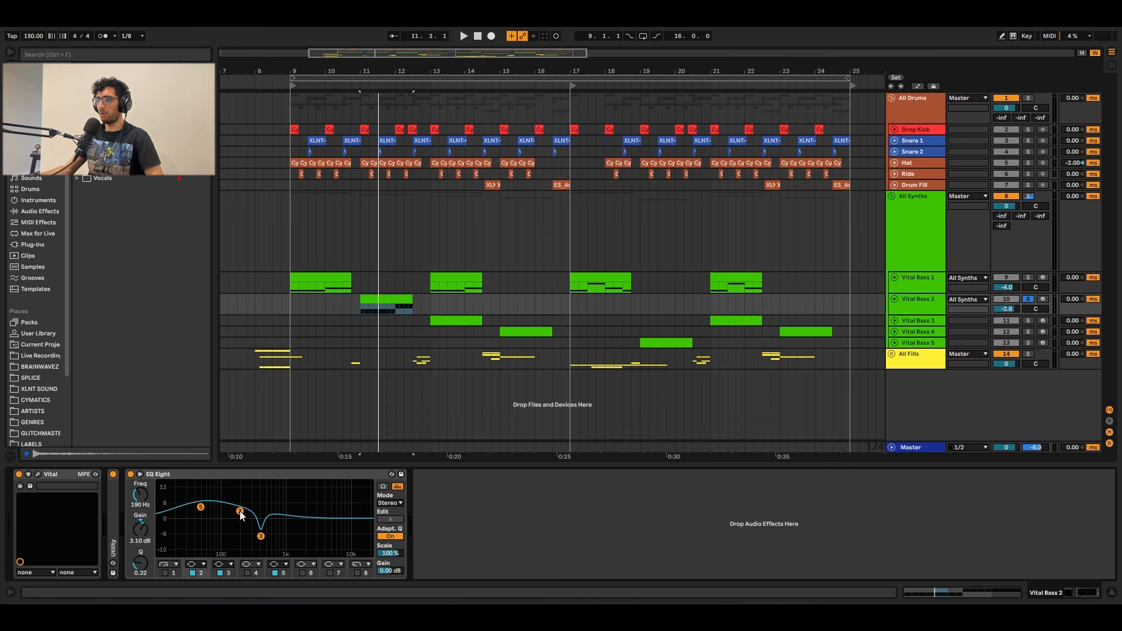
left_click(201, 506)
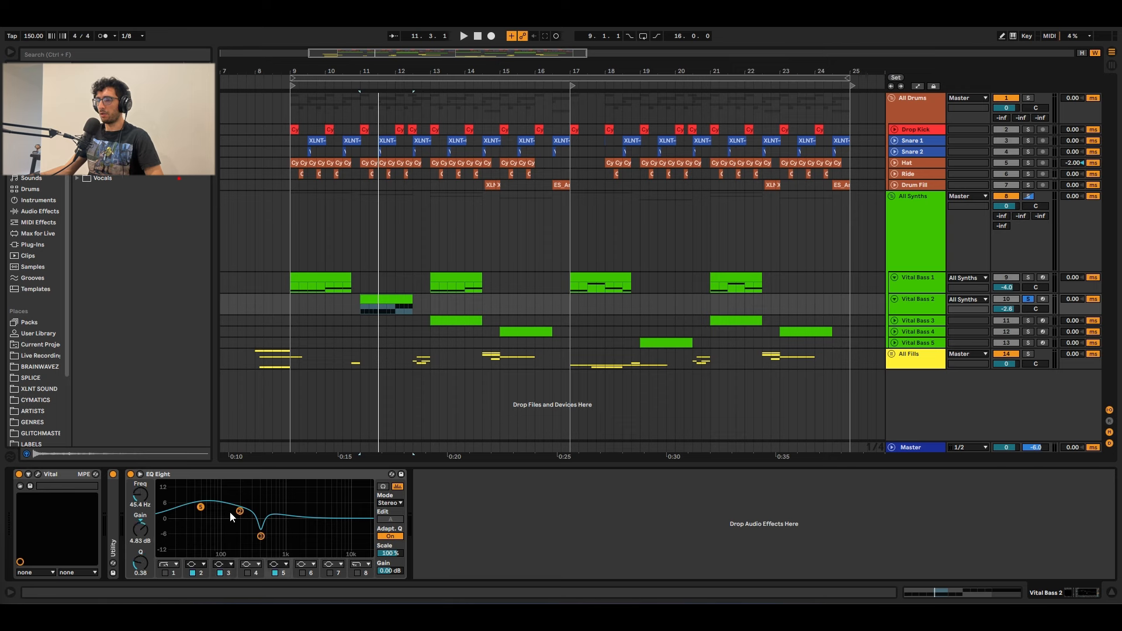
left_click(262, 536)
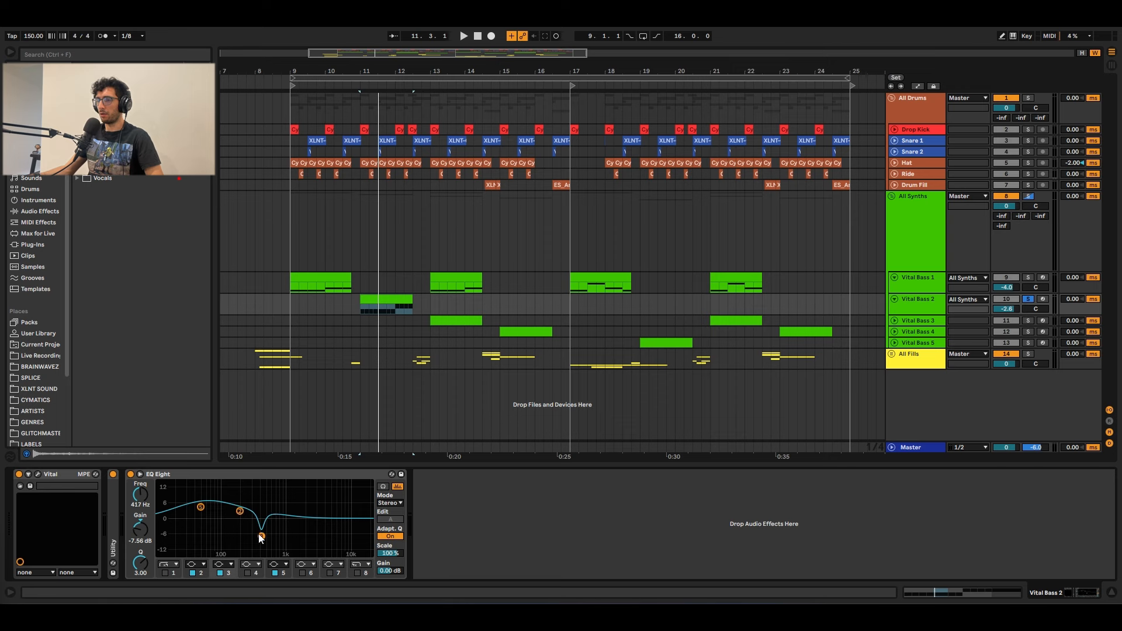
key("space")
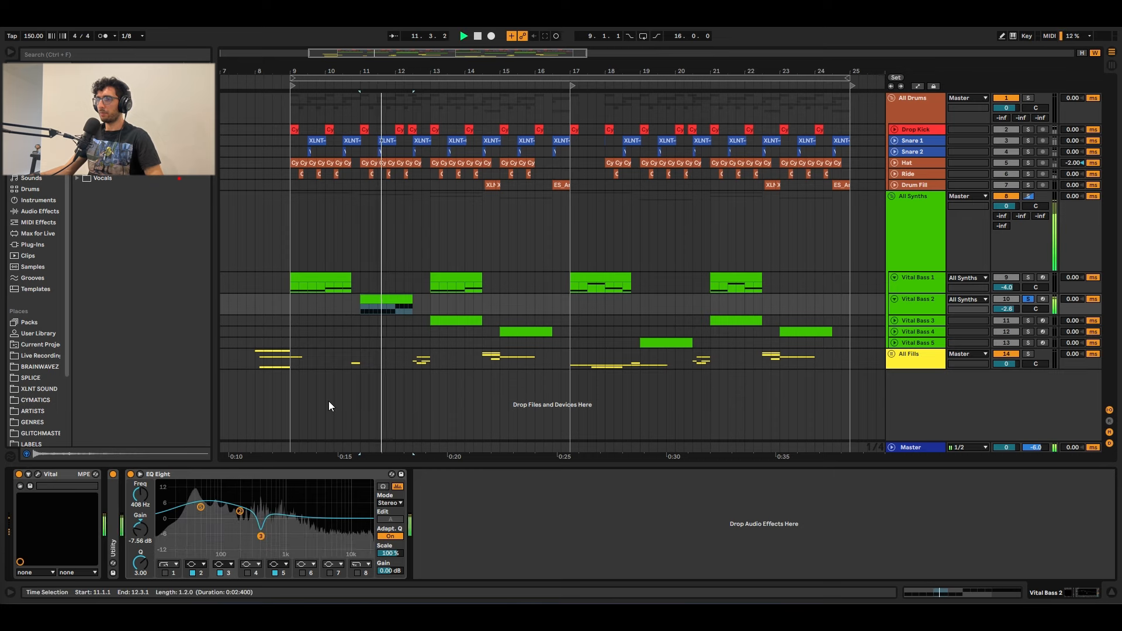
key("space")
- Unfold and solo the Vital Bass 3 track, and play its clip at bar 13
left_click(893, 321)
left_click(918, 321)
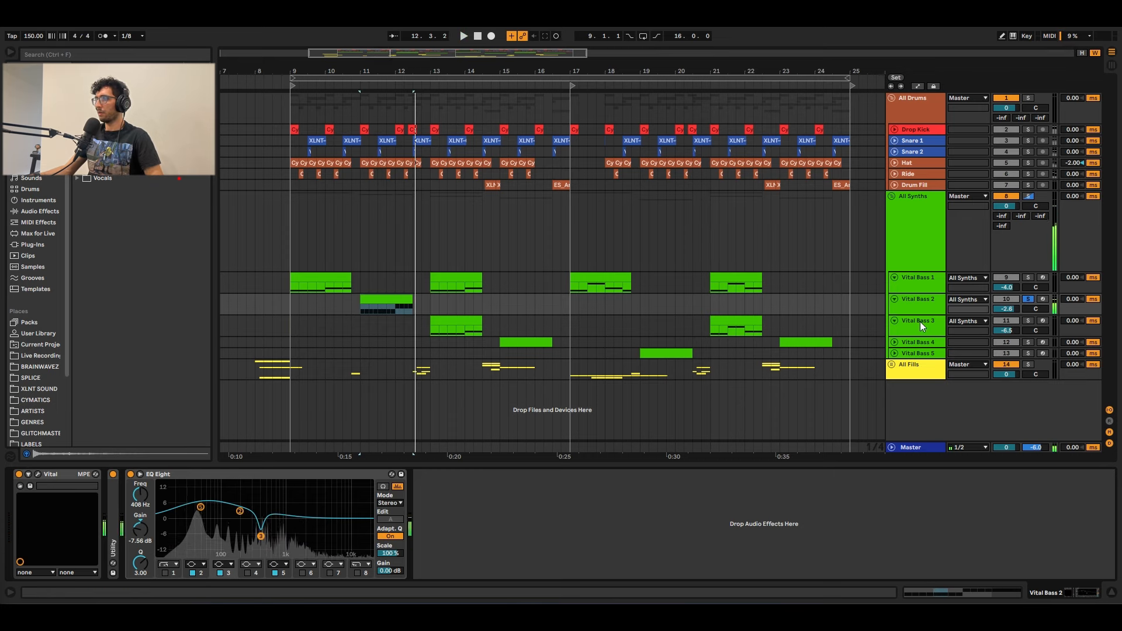
left_click(474, 325)
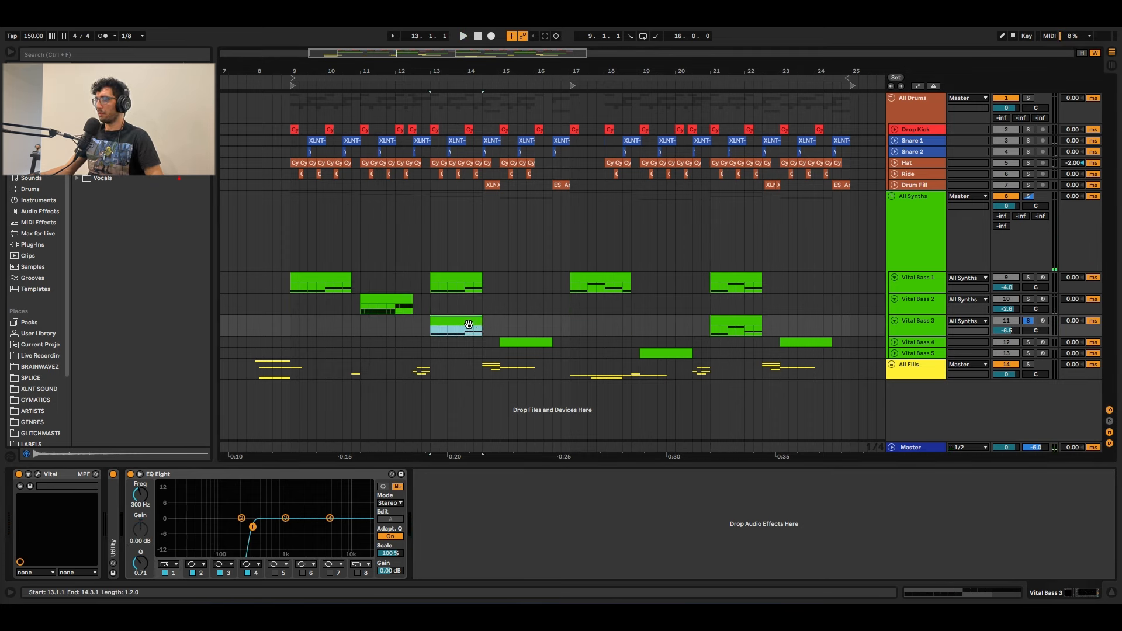
left_click(446, 286)
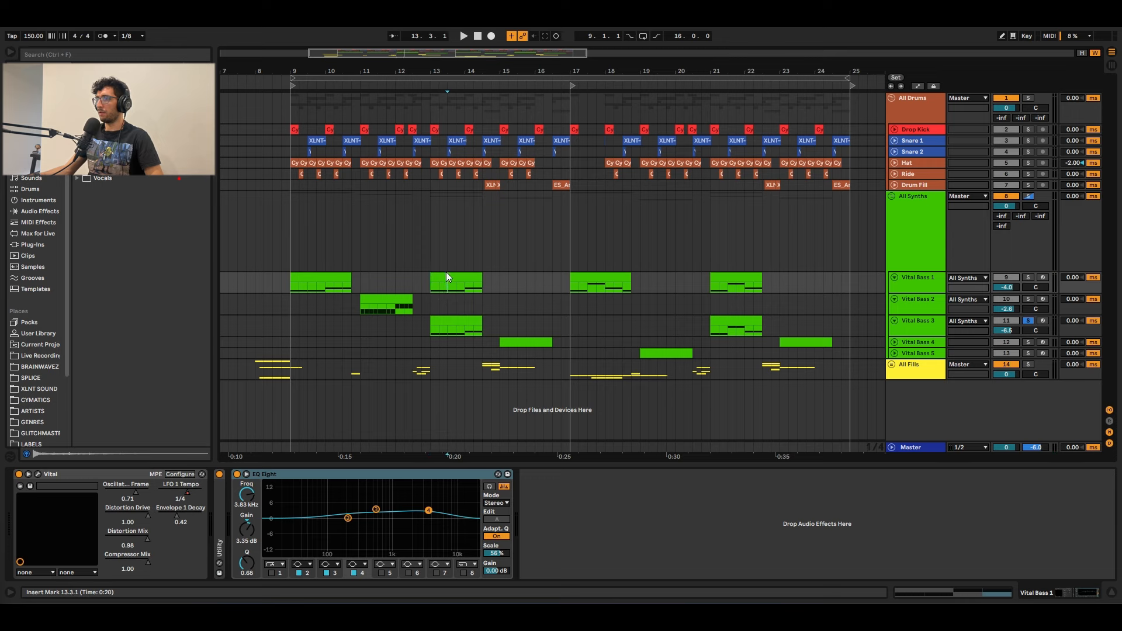
left_click(429, 325)
key("space")
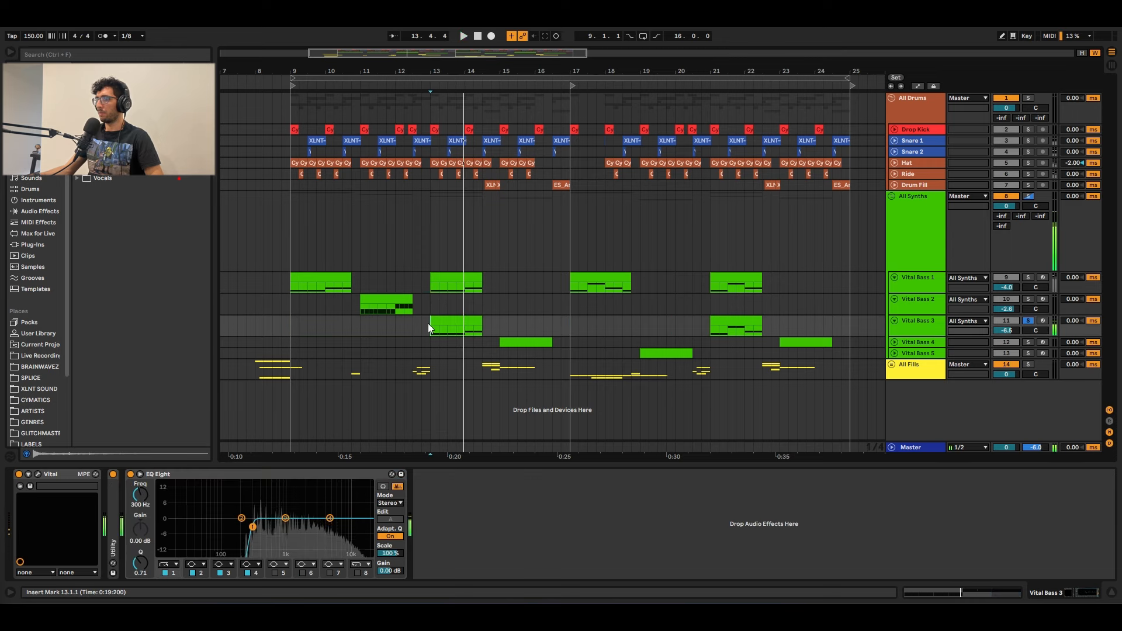
key("space")
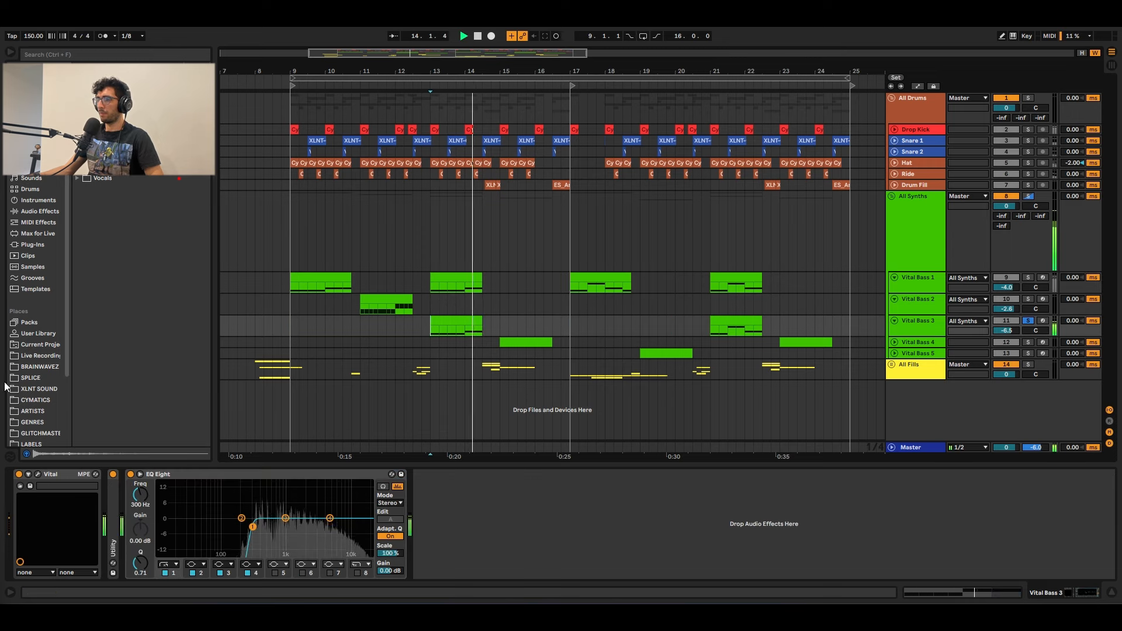
- Open the Vital synth of Vital Bass 3 and audition the clip while checking ENV 1's modulation of oscillator 2's level
left_click(37, 473)
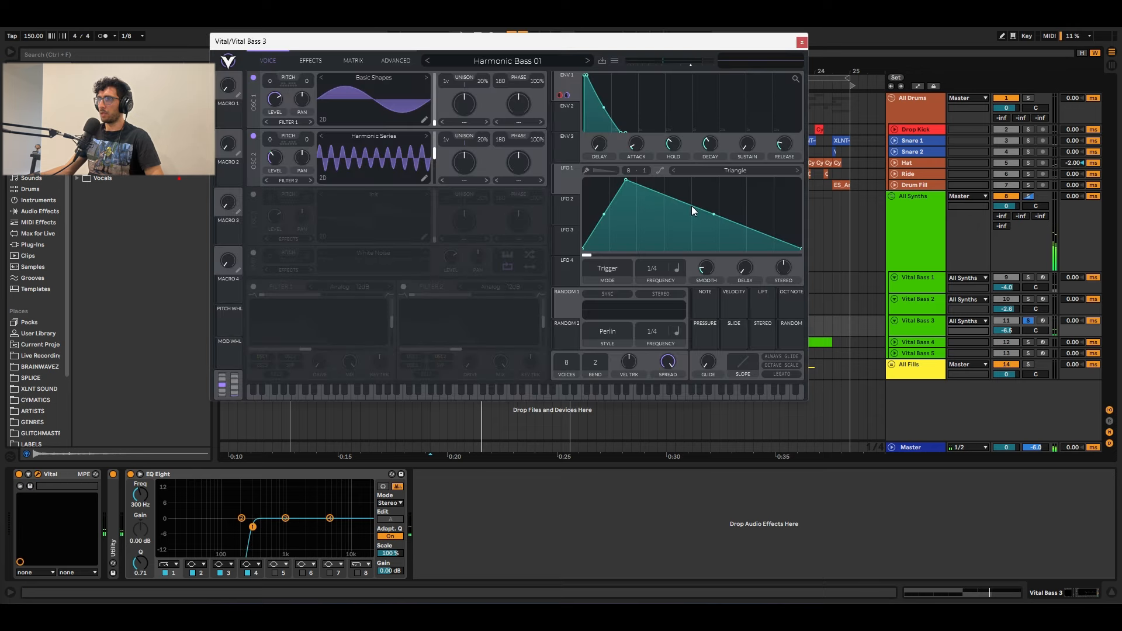
left_click_drag(262, 42, 447, 192)
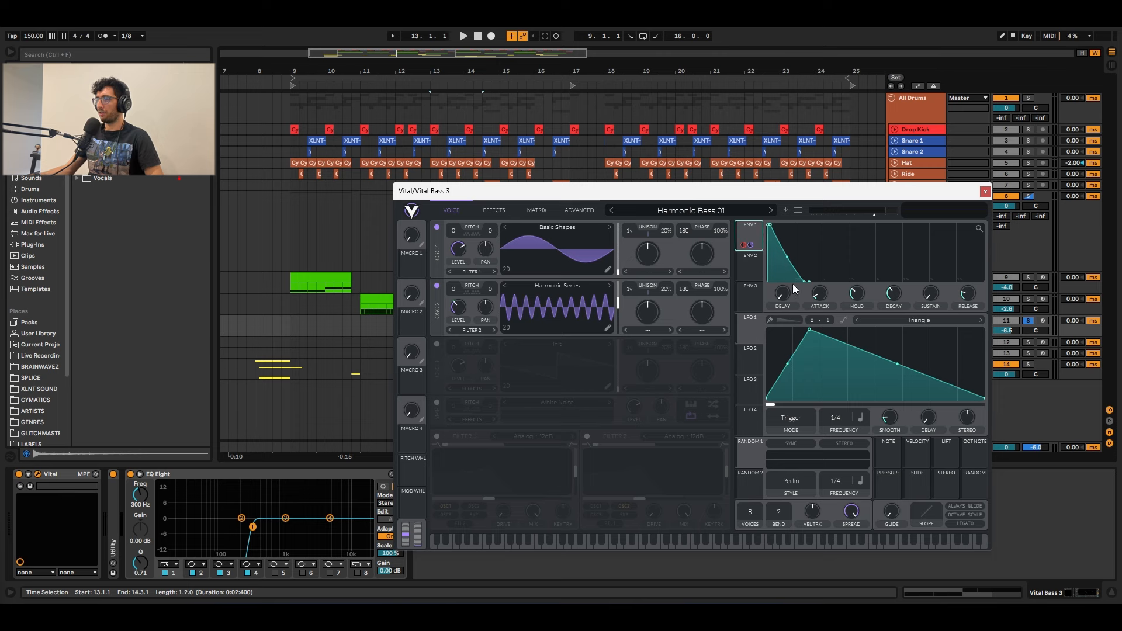
key("space")
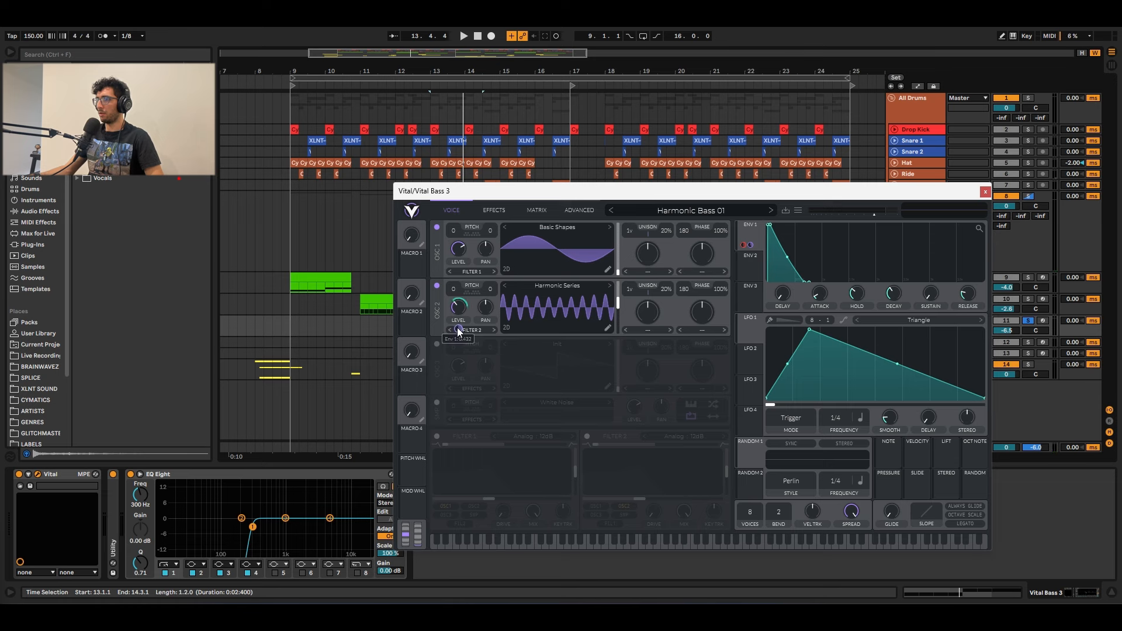
key("space")
key("space")
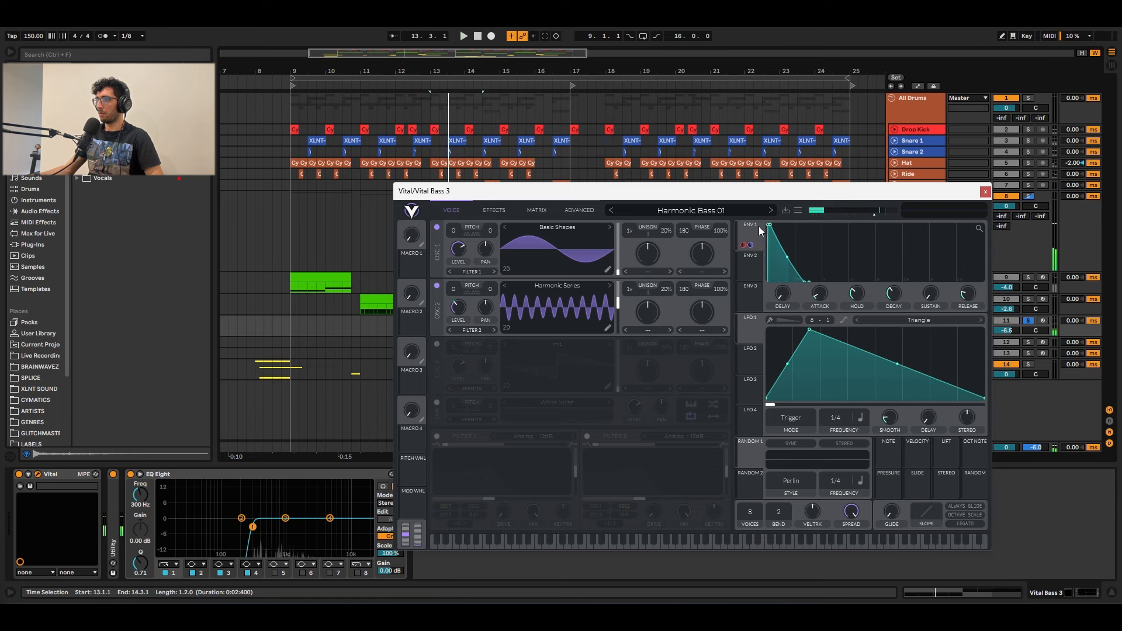
left_click(759, 231)
key("space")
key("space")
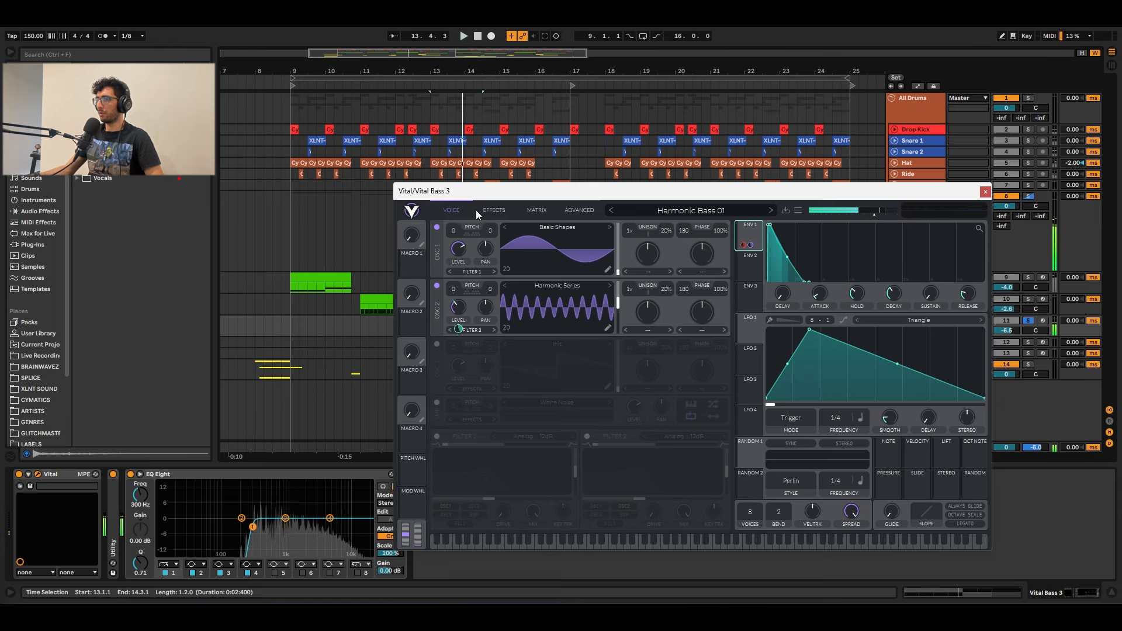
- Examine the Soft Clip Distortion and EQ effects in Vital Bass 3 while auditioning the clip, and close the synth window
left_click(494, 210)
left_click(453, 238)
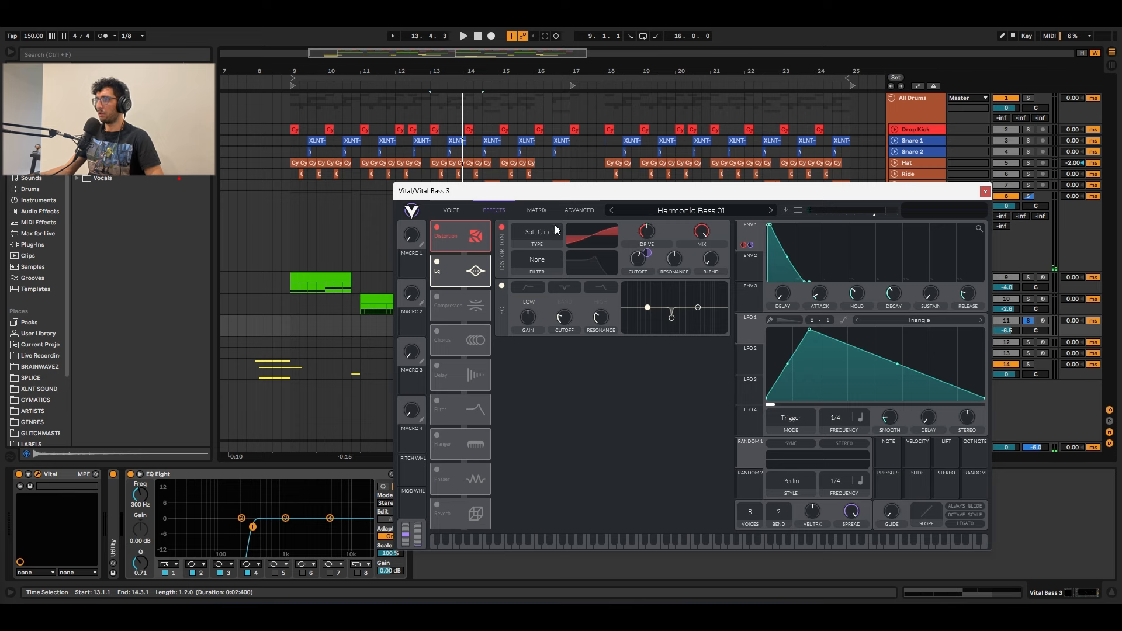
key("space")
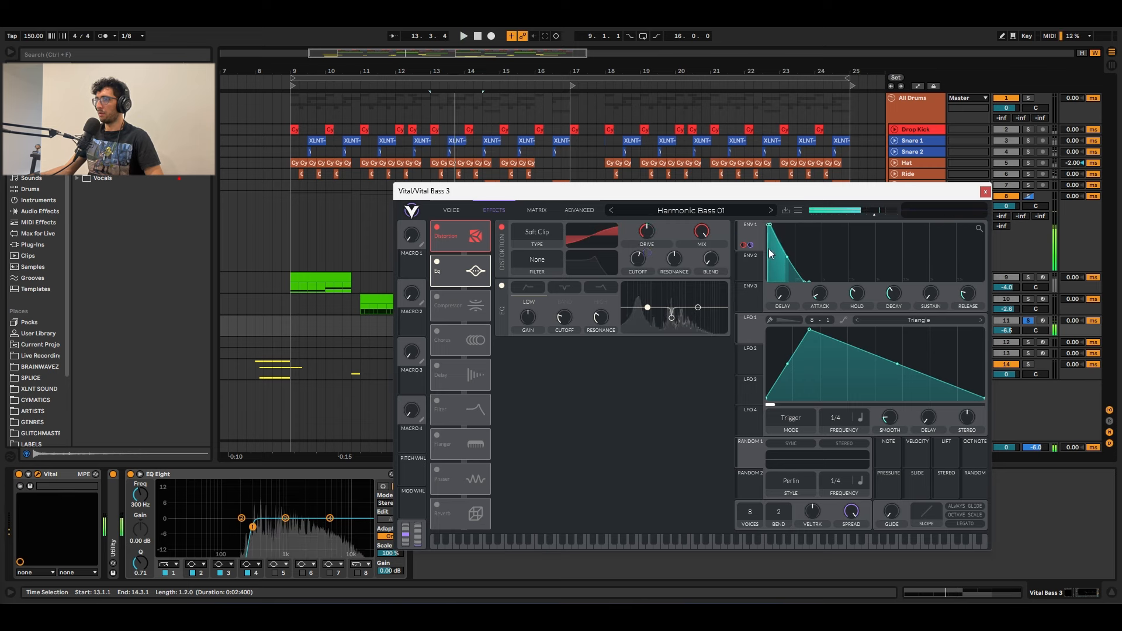
key("space")
key("space")
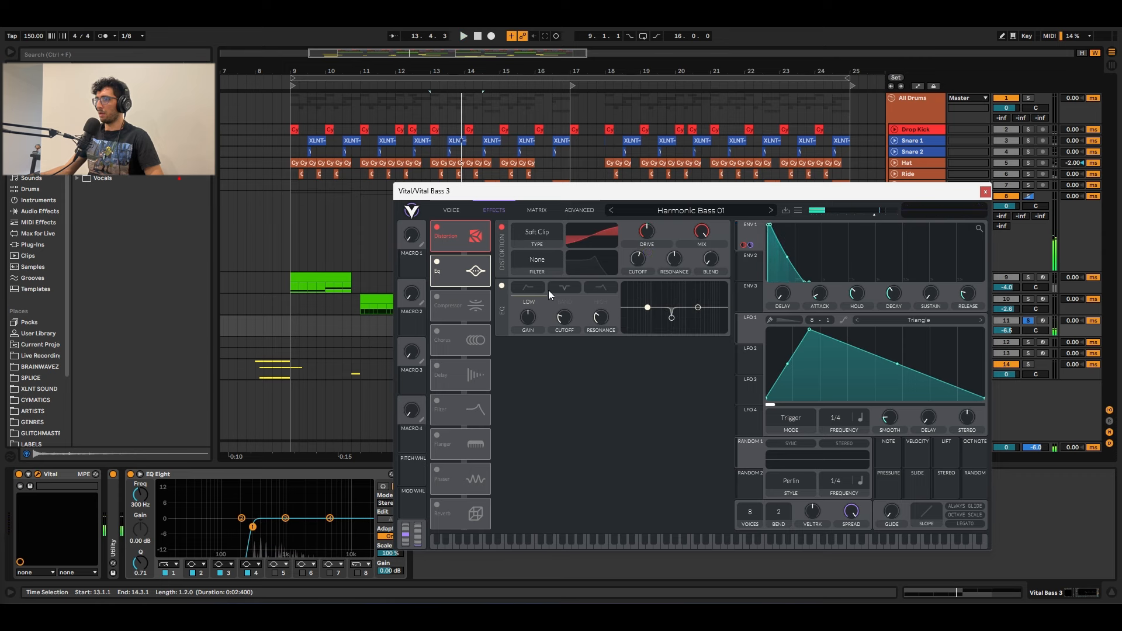
key("space")
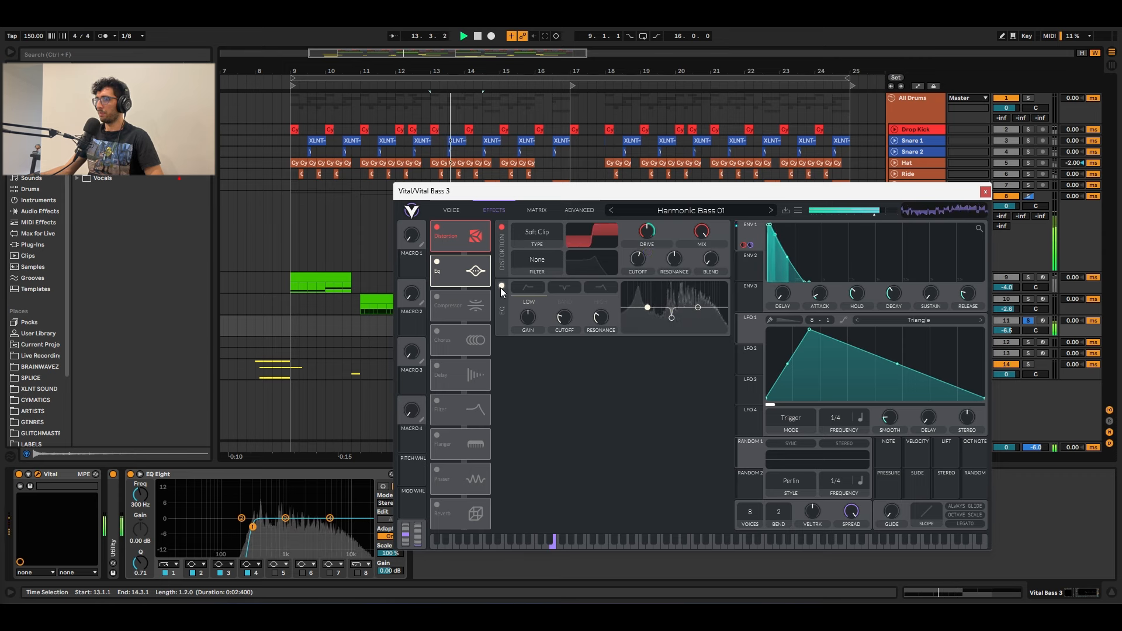
key("space")
left_click(984, 191)
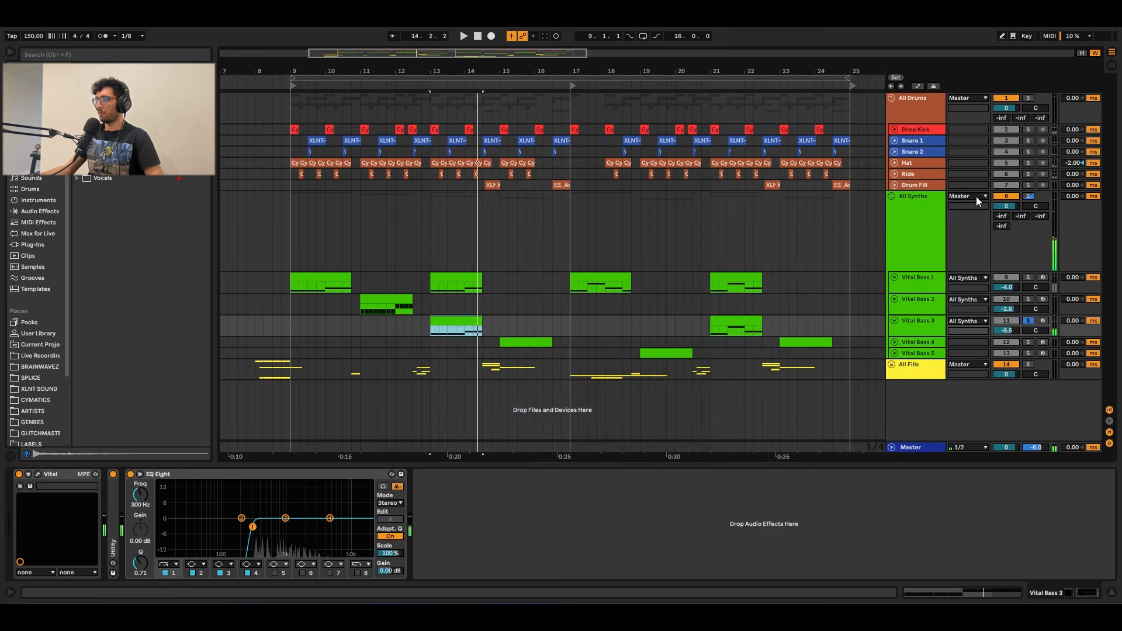
- Show the EQ Eight low cut on Vital Bass 3 and play the clip through it
left_click(183, 478)
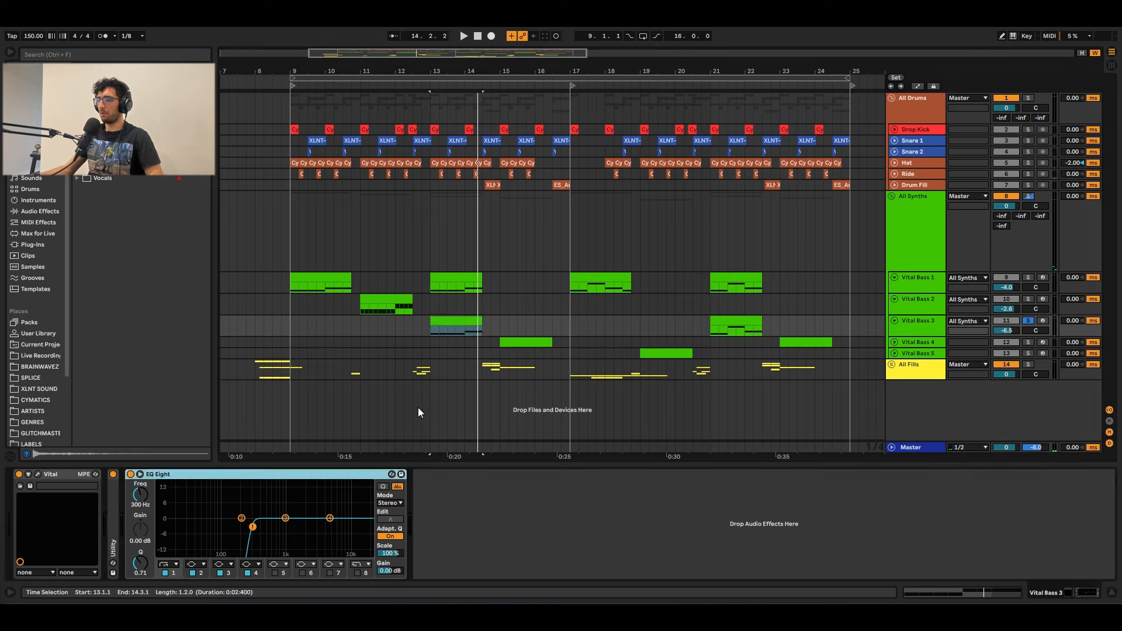
key("space")
key("space")
- Solo Vital Bass 1 and play its clip at bar 13, and switch the solo to the All Synths group
left_click(935, 284)
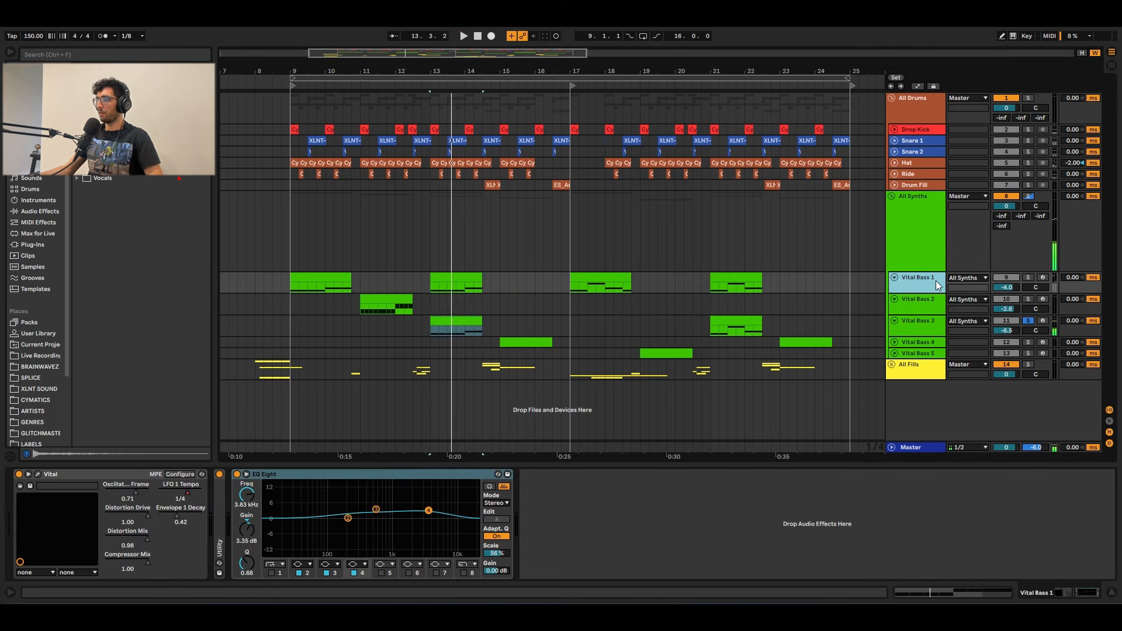
left_click(476, 278)
key("space")
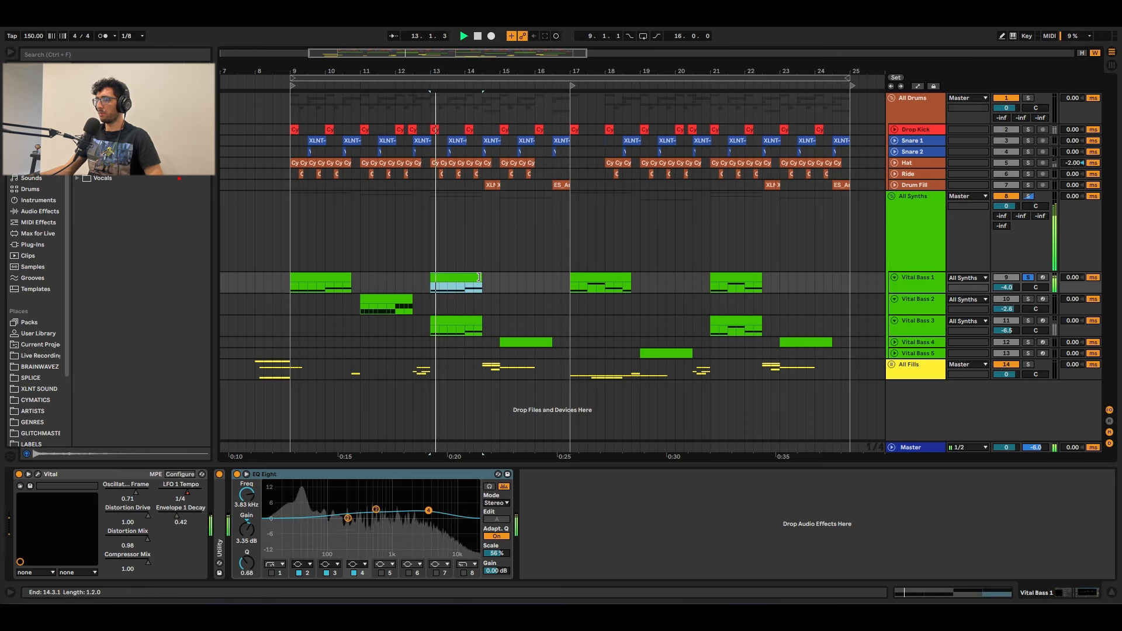
left_click(909, 244)
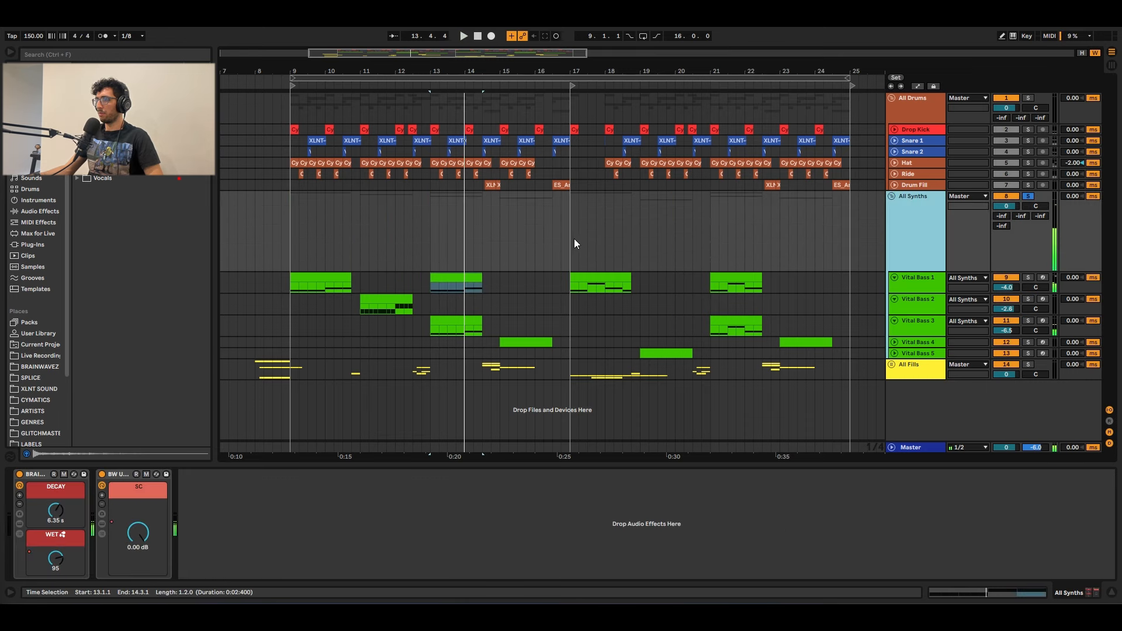
- Play the All Synths group from bar 13, and unfold and solo Vital Bass 4 to audition its clip at bar 15
left_click(445, 238)
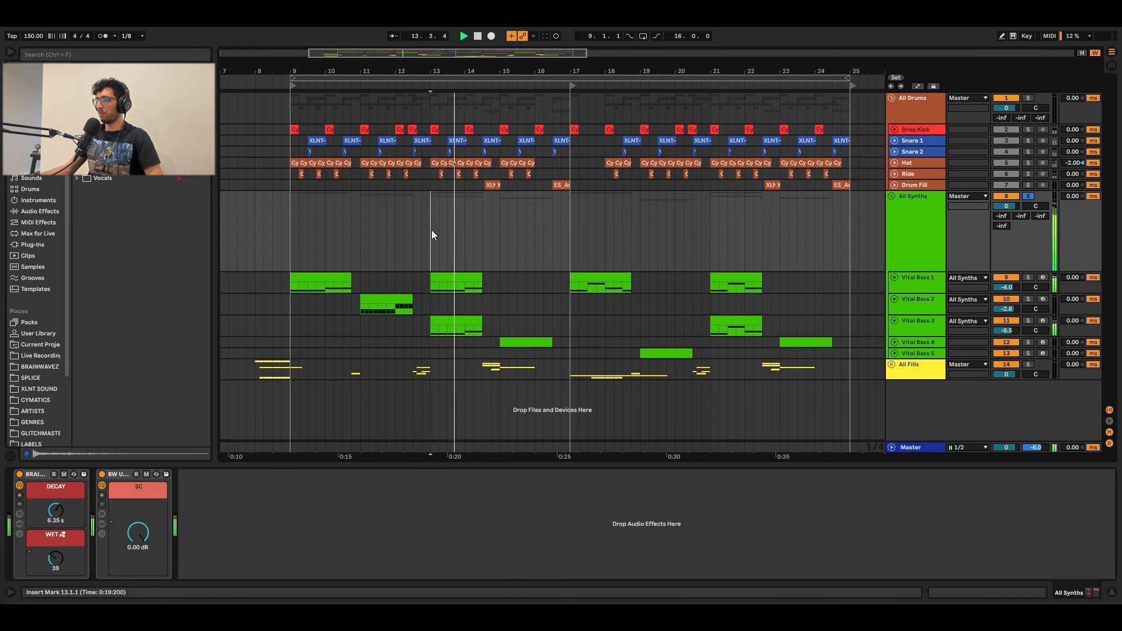
left_click(500, 329)
left_click(497, 300)
left_click(507, 339)
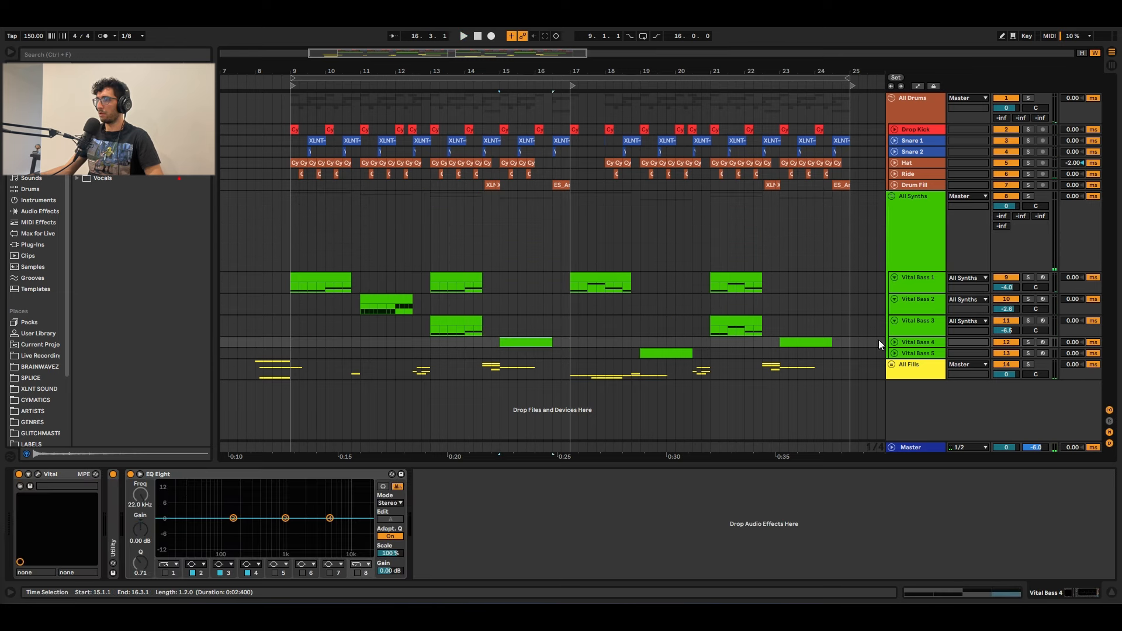
left_click(893, 342)
left_click(517, 344)
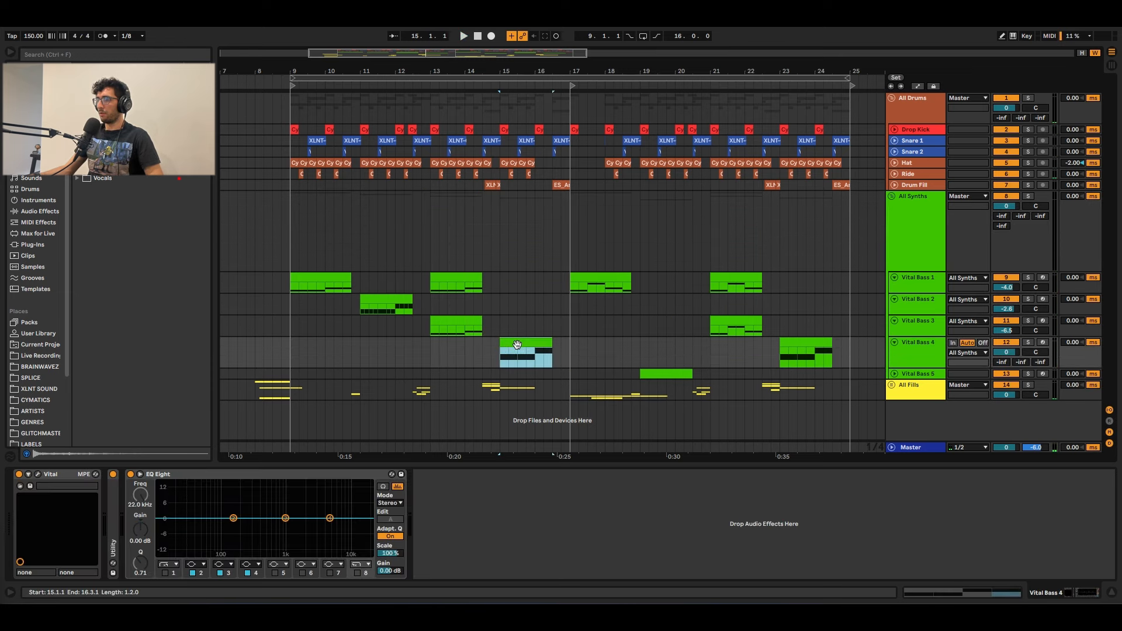
key("space")
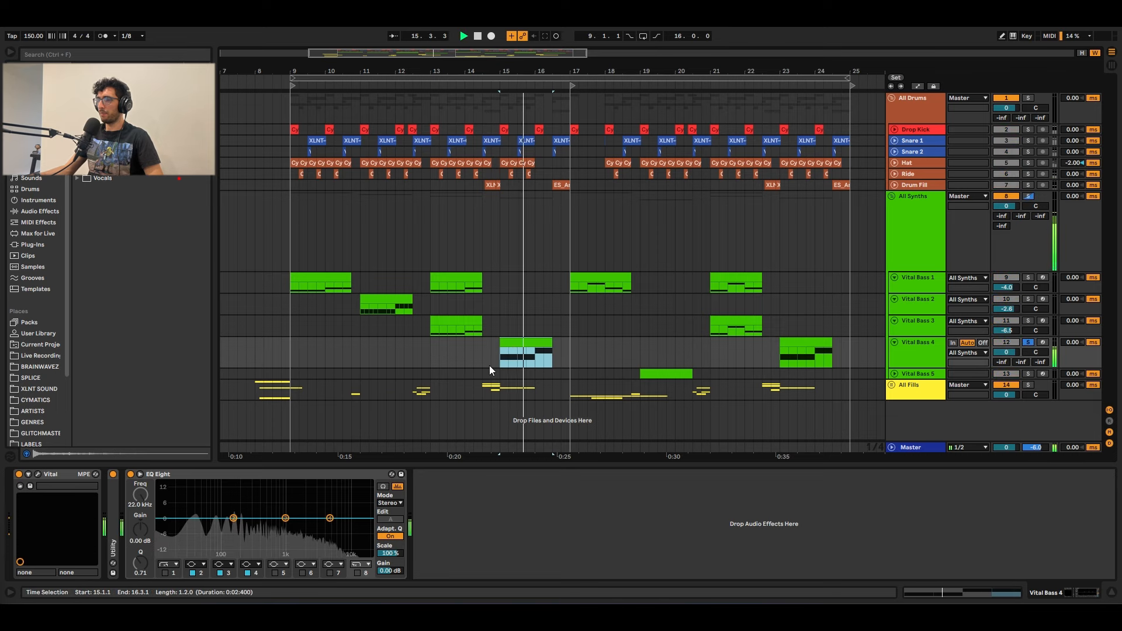
key("space")
- Open the Vital synth of Vital Bass 4 and view the wavetable list for oscillator 1's Acid wavetable, keeping the current choice
left_click(37, 474)
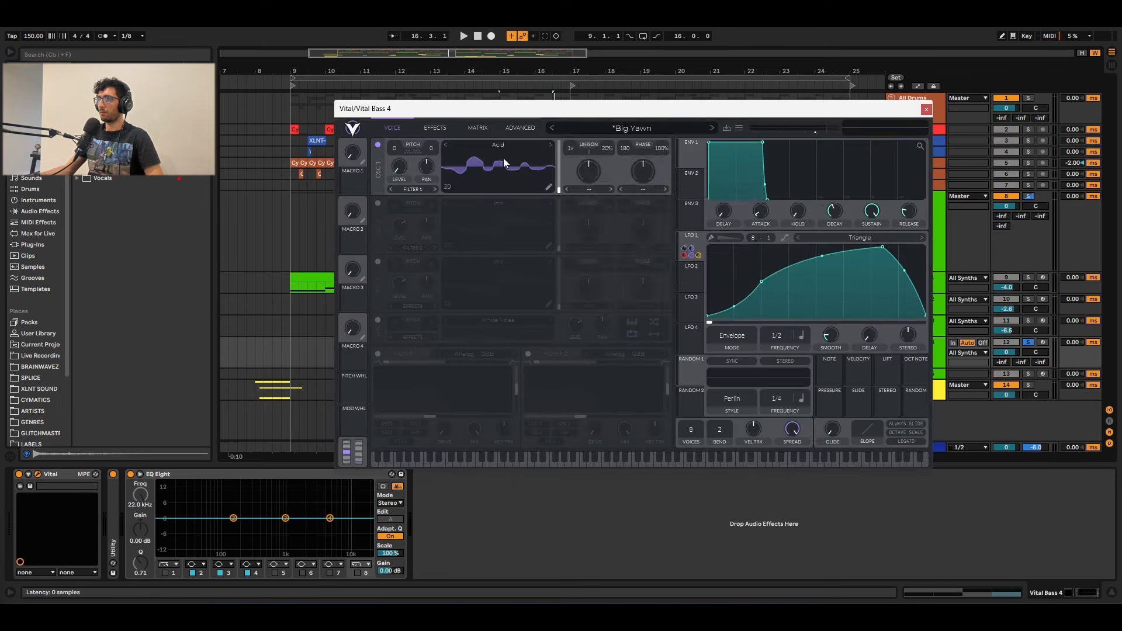
left_click(503, 144)
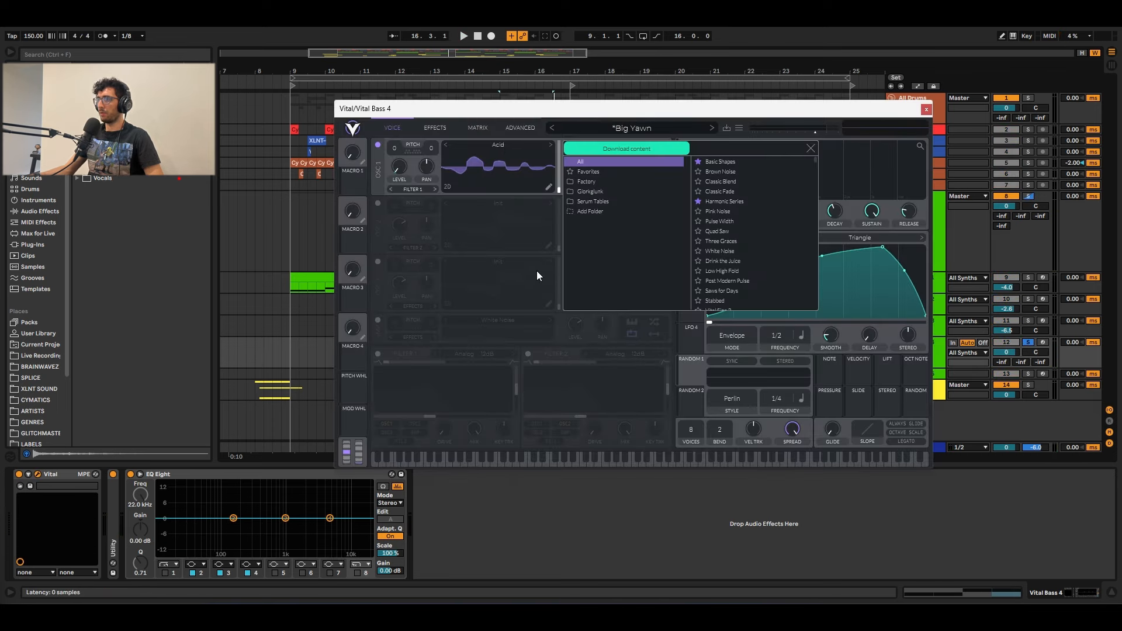
left_click(518, 257)
- Examine LFO 1's envelope shape and its modulation of oscillator 1's level while auditioning the Vital Bass 4 clip
left_click(693, 237)
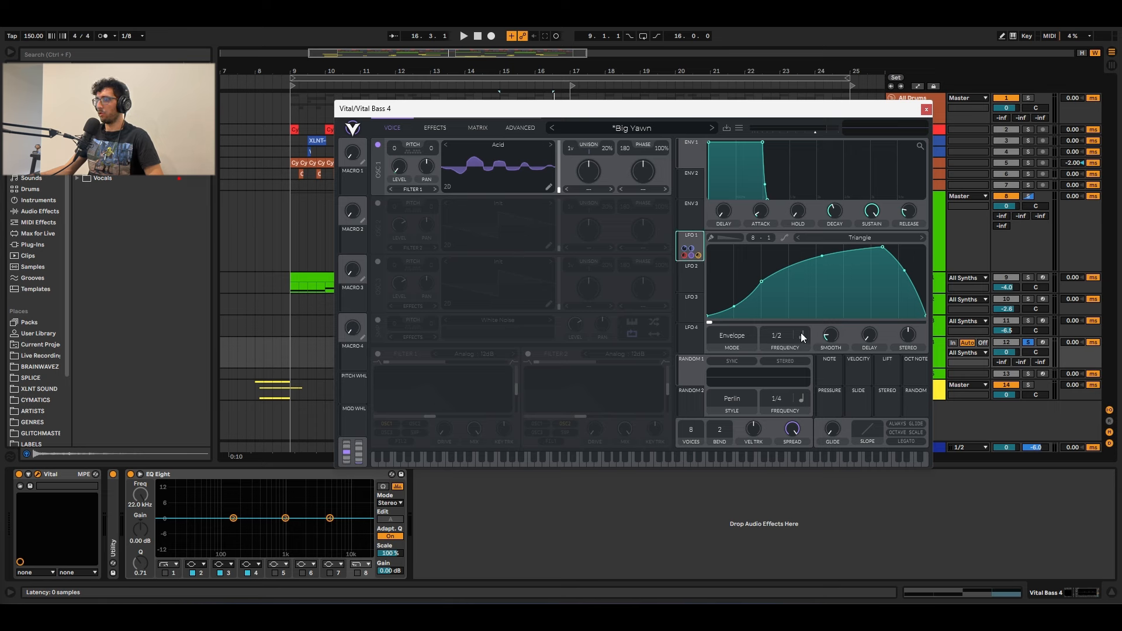
key("space")
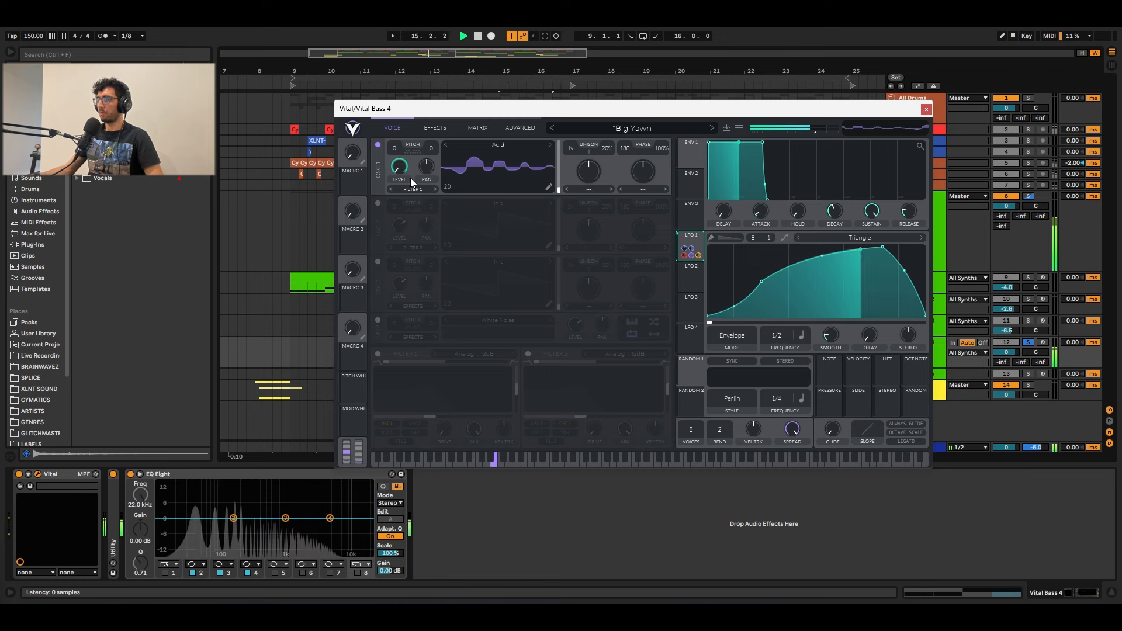
key("space")
mouse_move(395, 186)
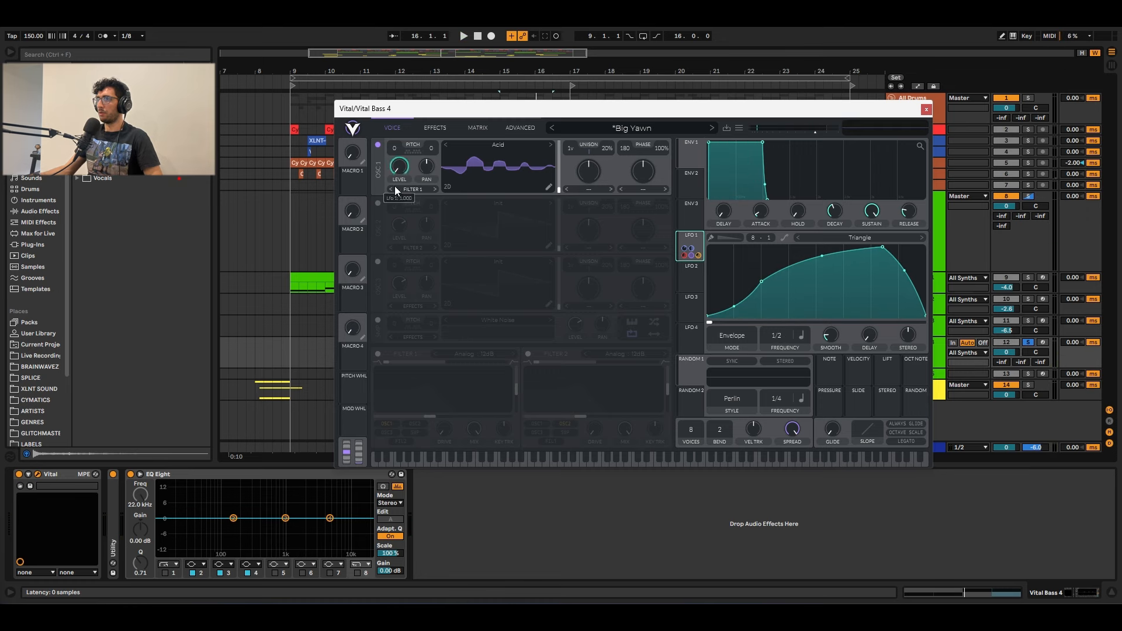
key("space")
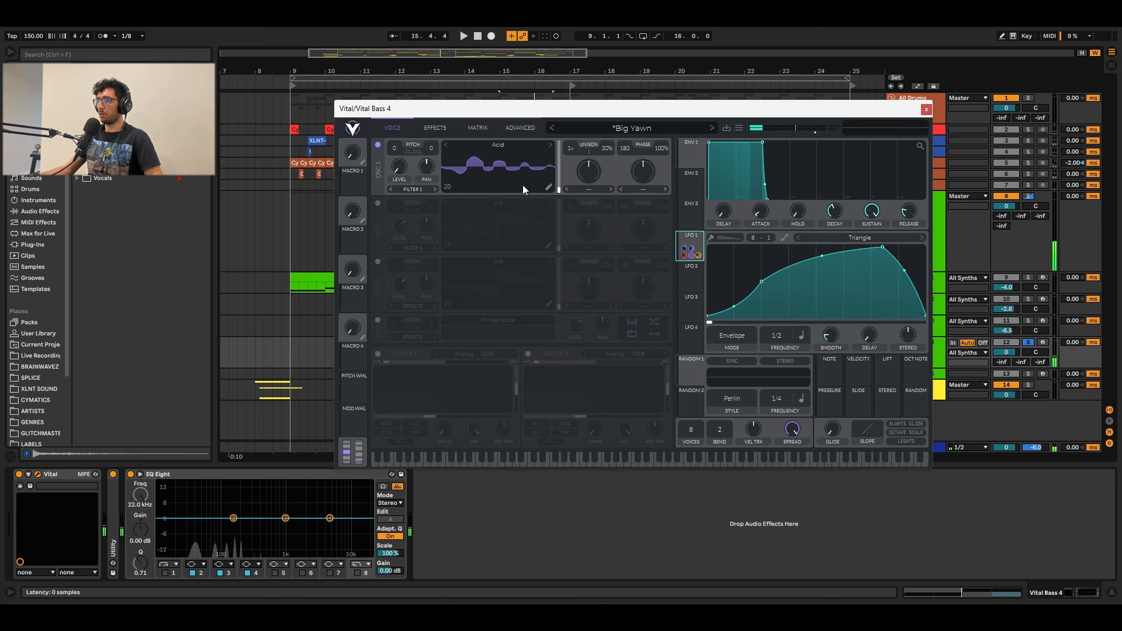
- Enable the Reverb effect in Vital Bass 4 and check LFO 1's modulation of its time and mix
left_click(437, 132)
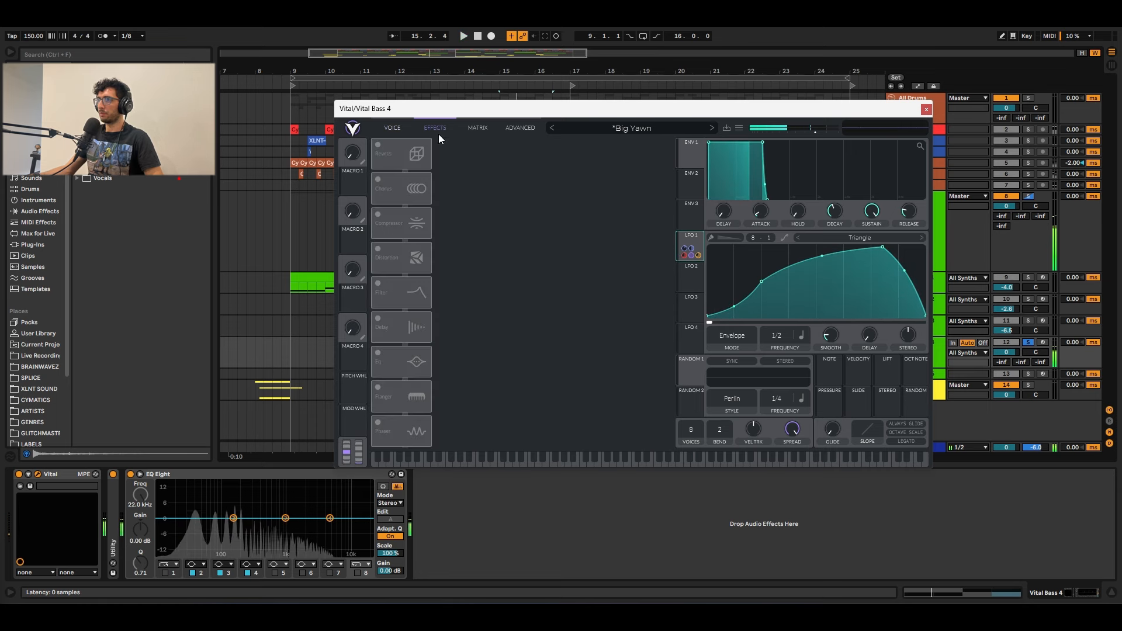
left_click(378, 144)
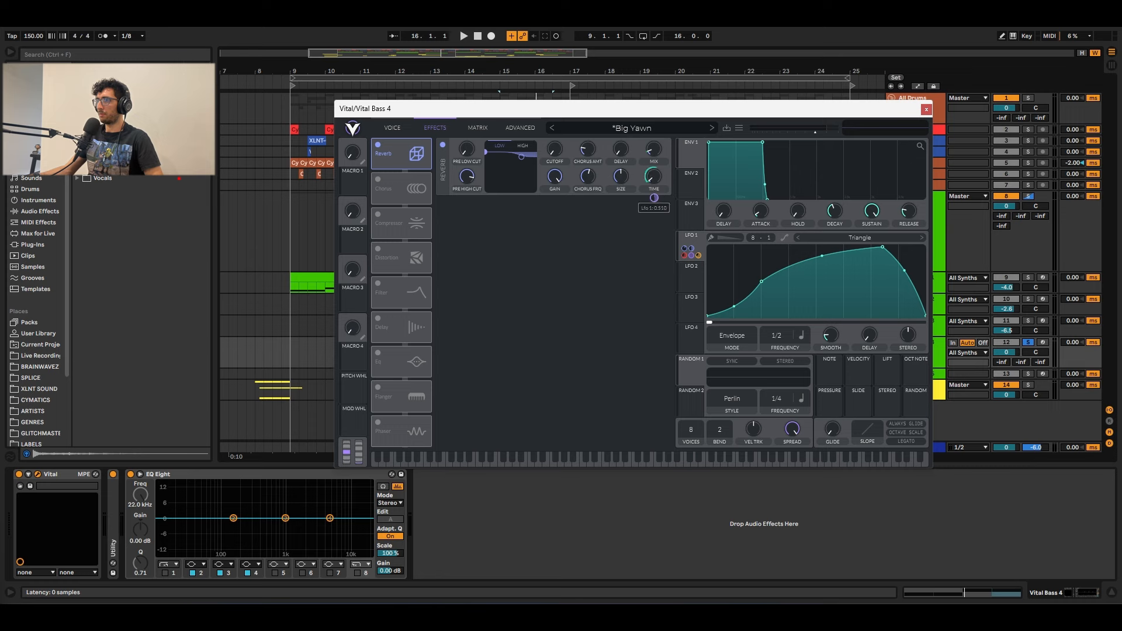
left_click_drag(655, 197, 654, 177)
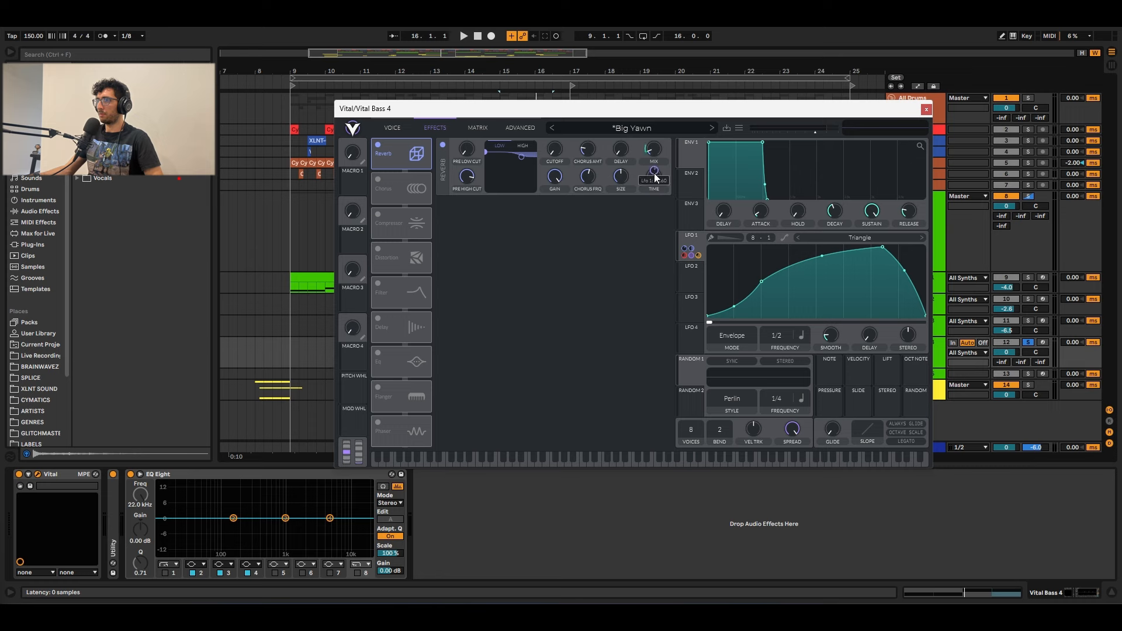
- Enable the Chorus effect in Vital Bass 4 and audition the clip with it
left_click(379, 180)
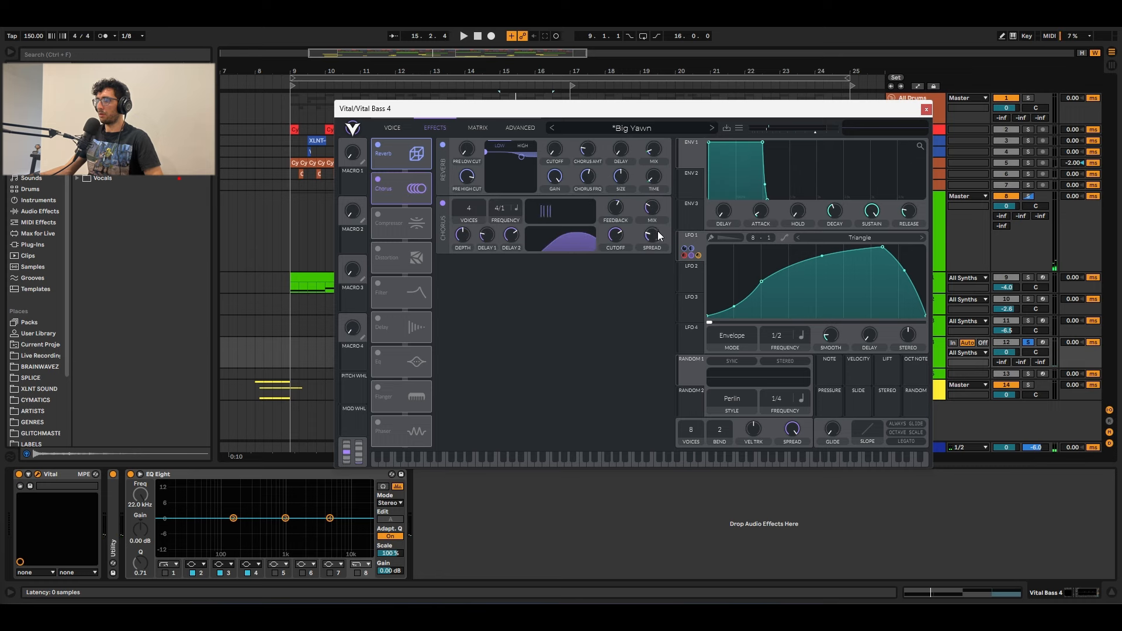
key("space")
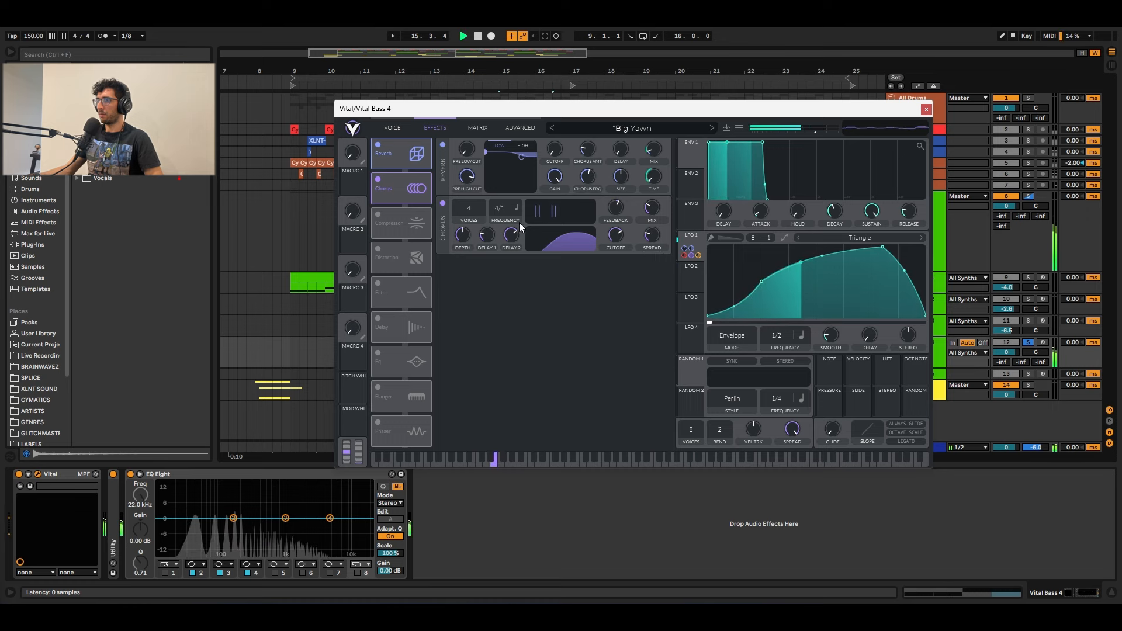
key("space")
- Enable the Multiband Compressor and Linear Fold Distortion in Vital Bass 4, and audition the clip through them
left_click(381, 212)
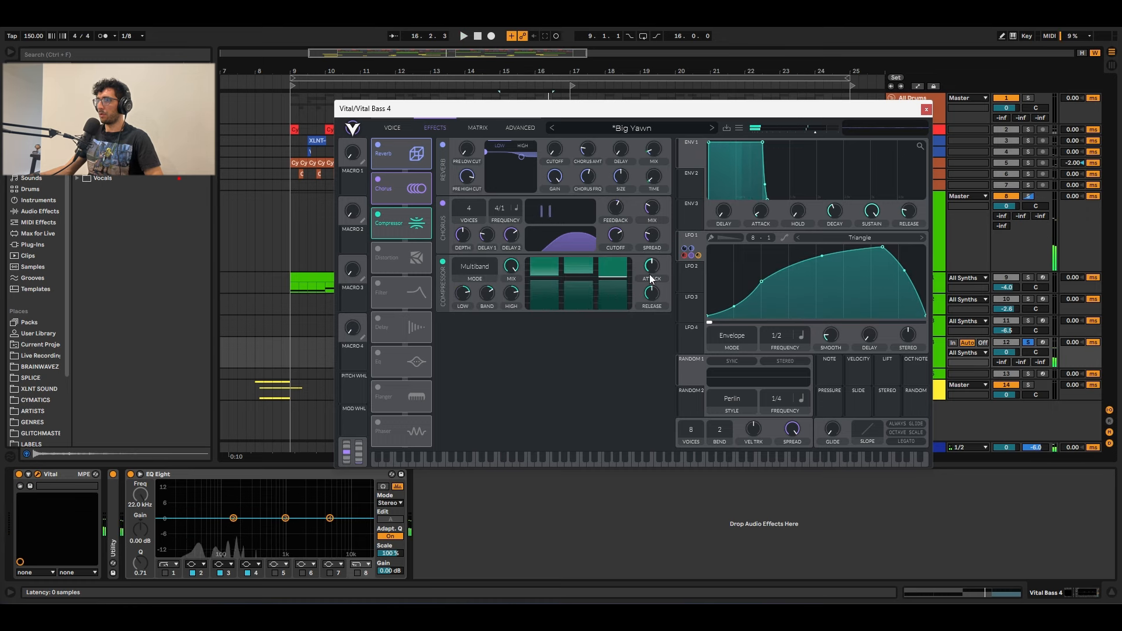
left_click(377, 250)
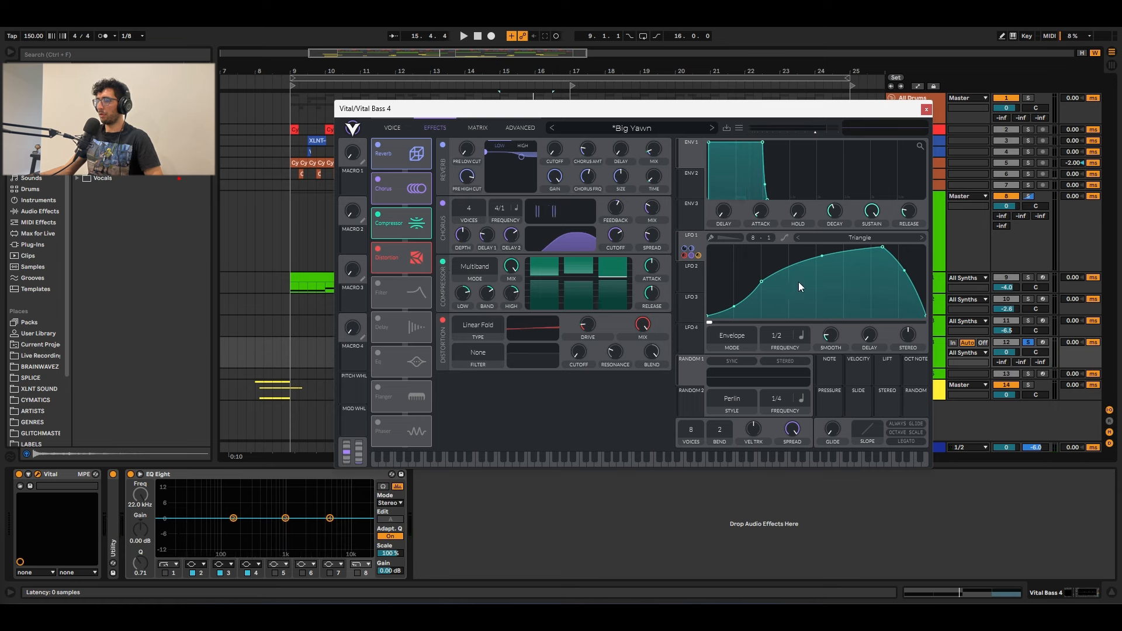
key("space")
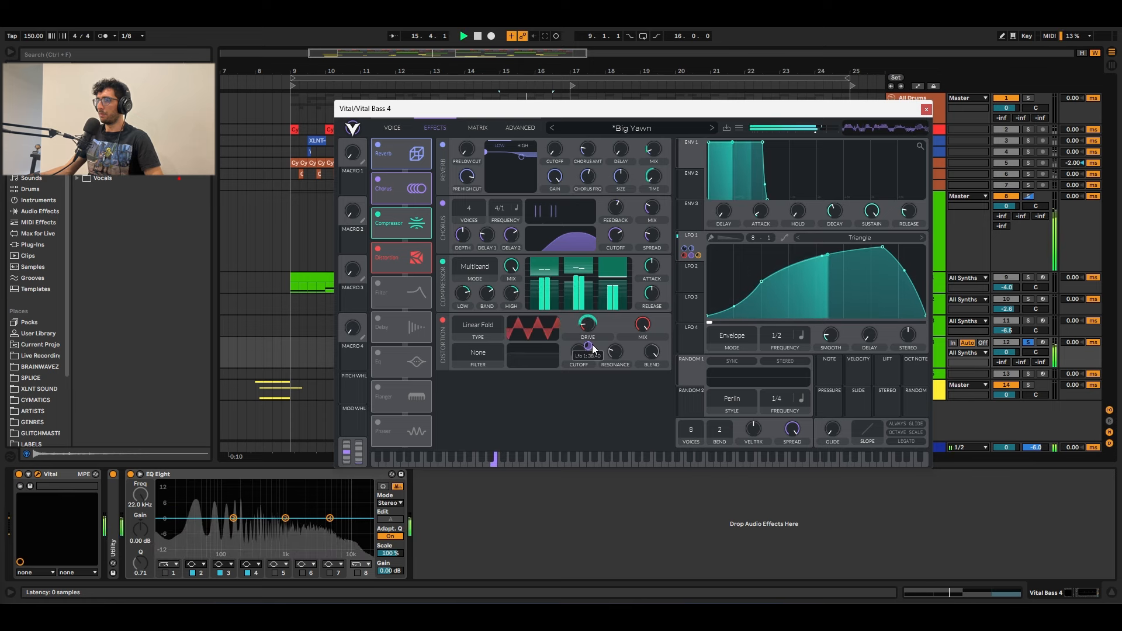
key("space")
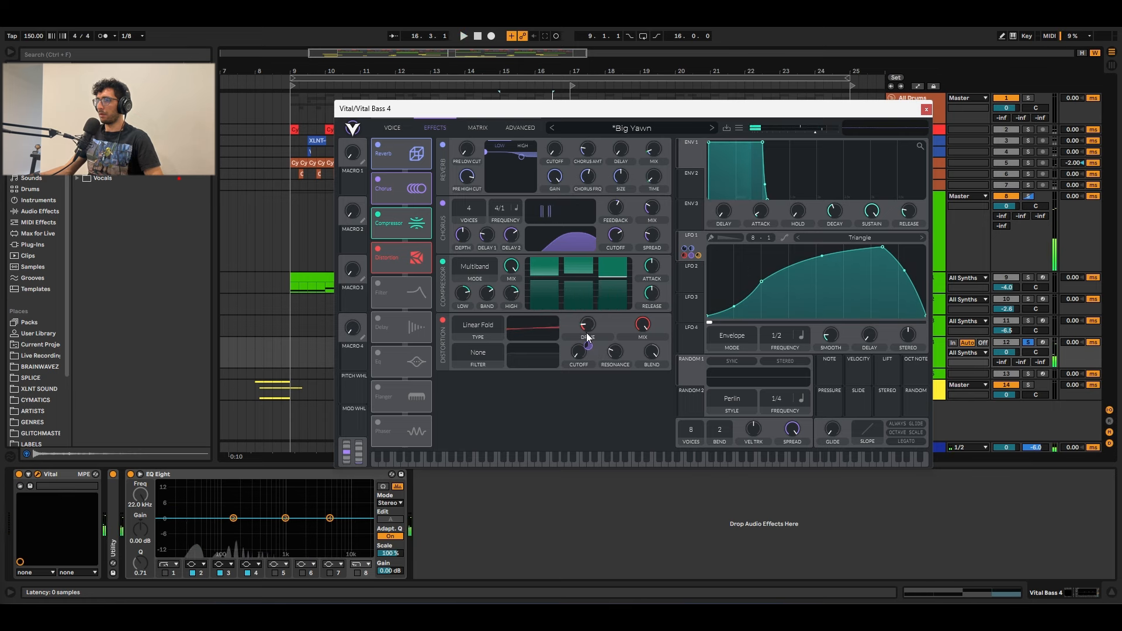
- Compare the Vital Bass 4 clip with LFO 1's modulation of the distortion drive bypassed and with it re-enabled
right_click(580, 325)
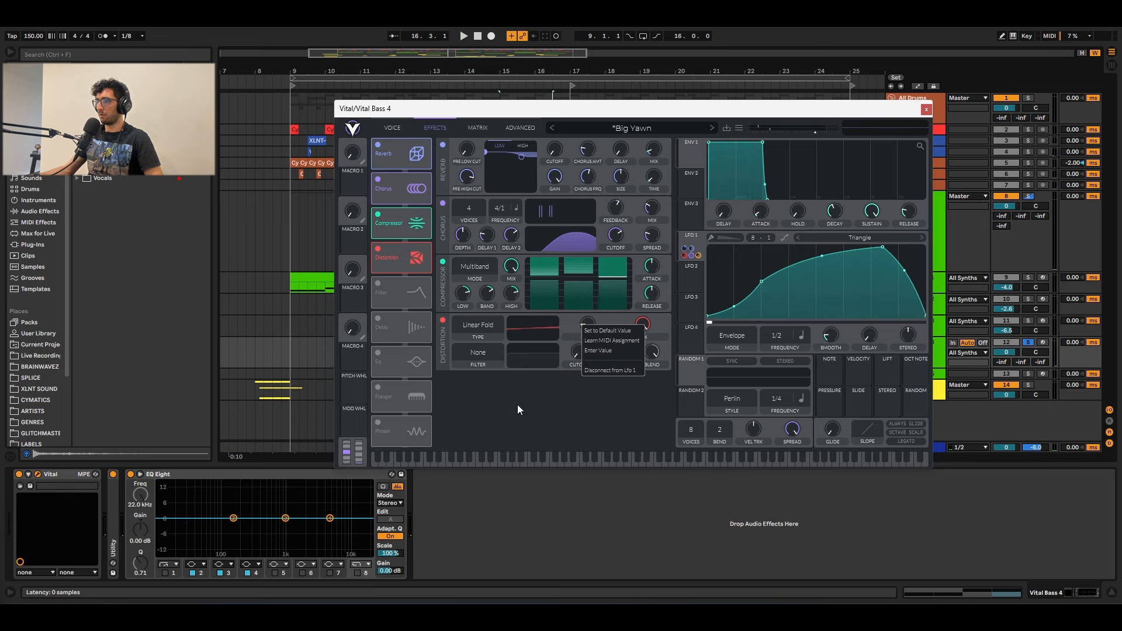
left_click(517, 404)
right_click(586, 348)
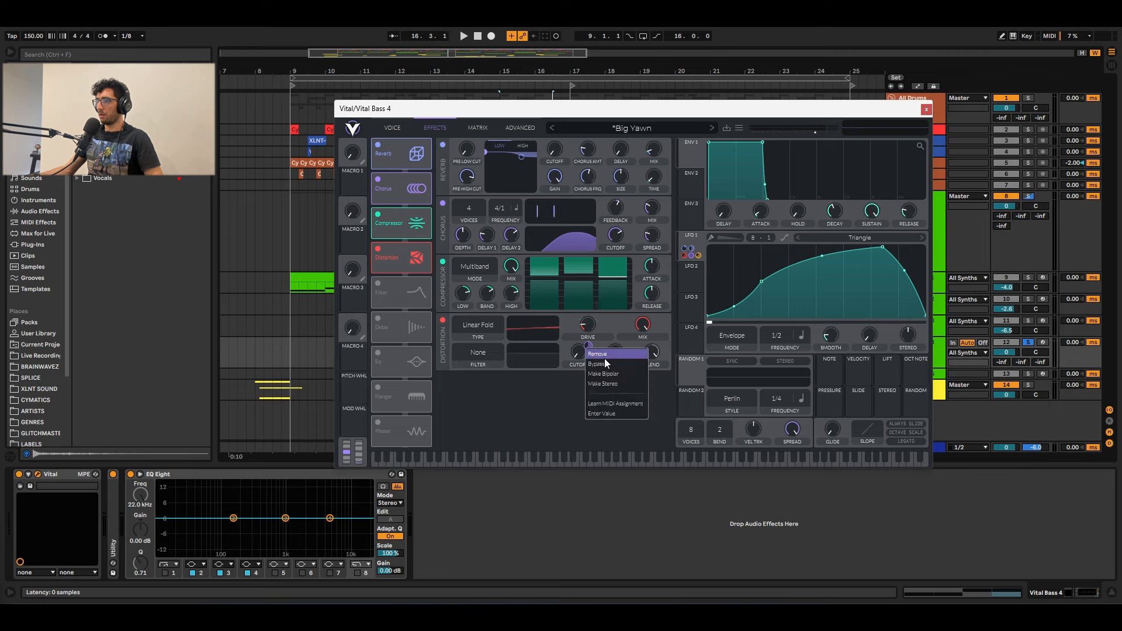
left_click(602, 363)
key("space")
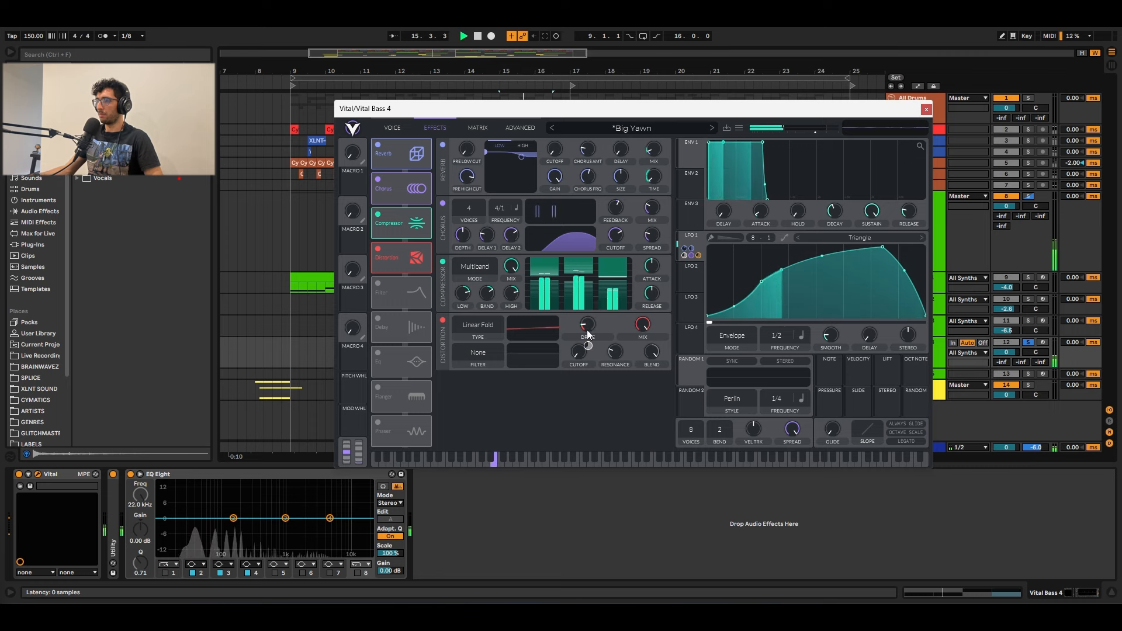
right_click(587, 347)
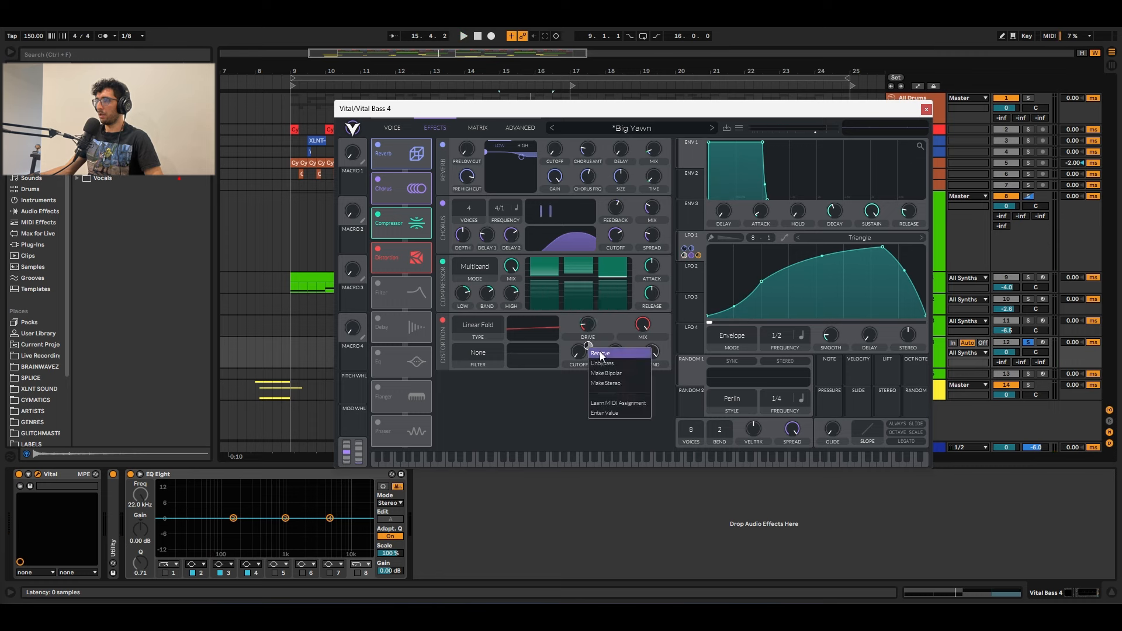
left_click(616, 364)
key("space")
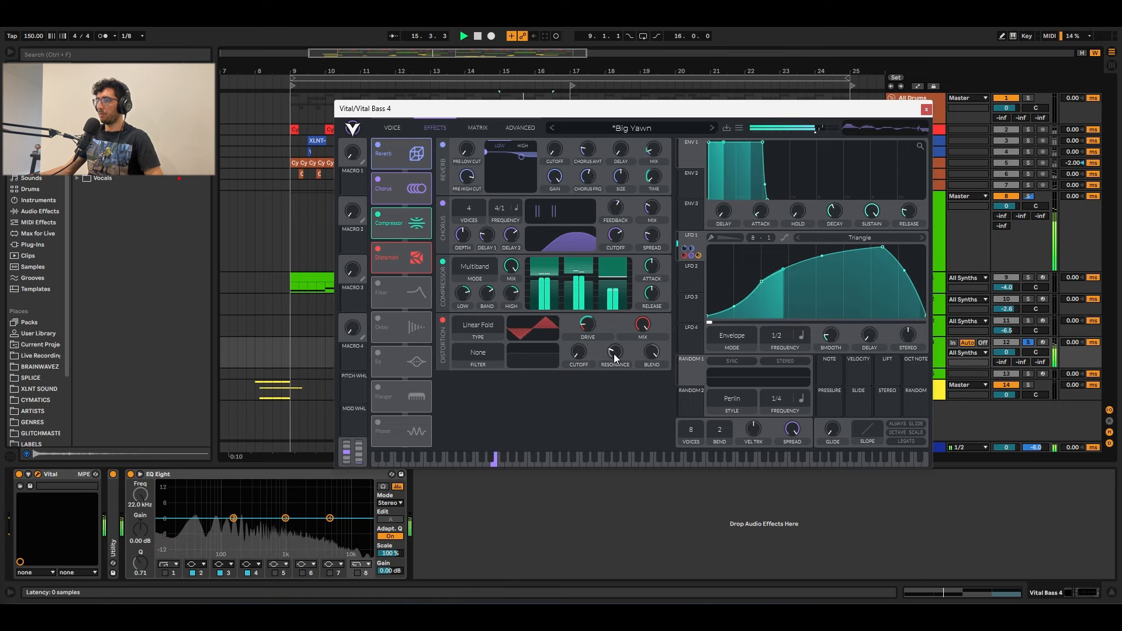
key("space")
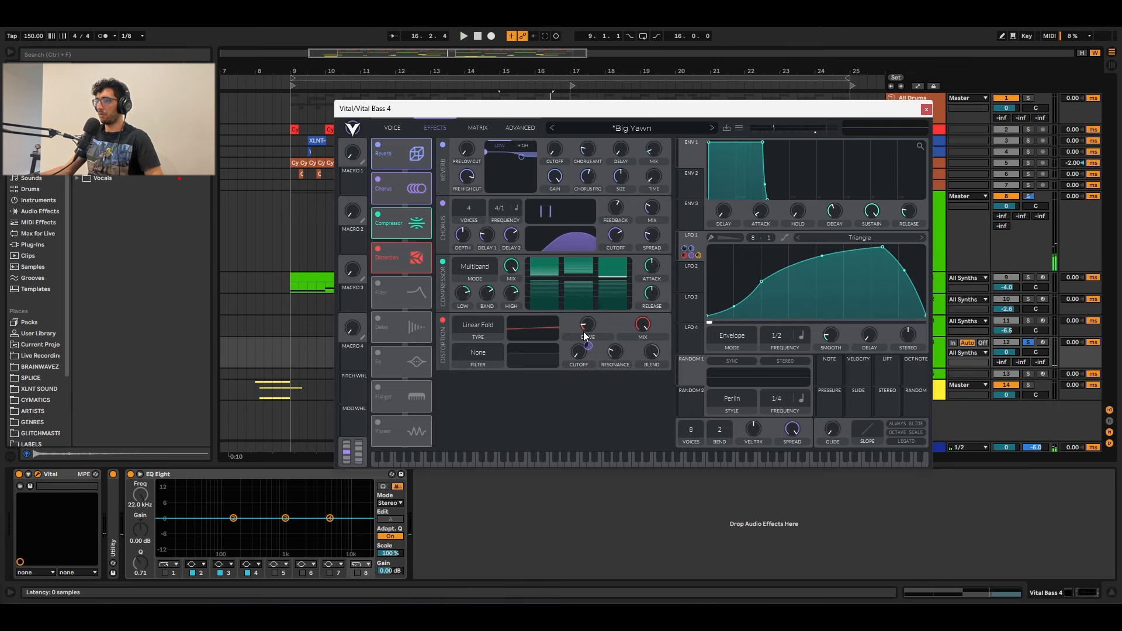
- View the available distortion types, and enable the Analog 12dB Filter effect in Vital Bass 4 while auditioning the clip
left_click(490, 329)
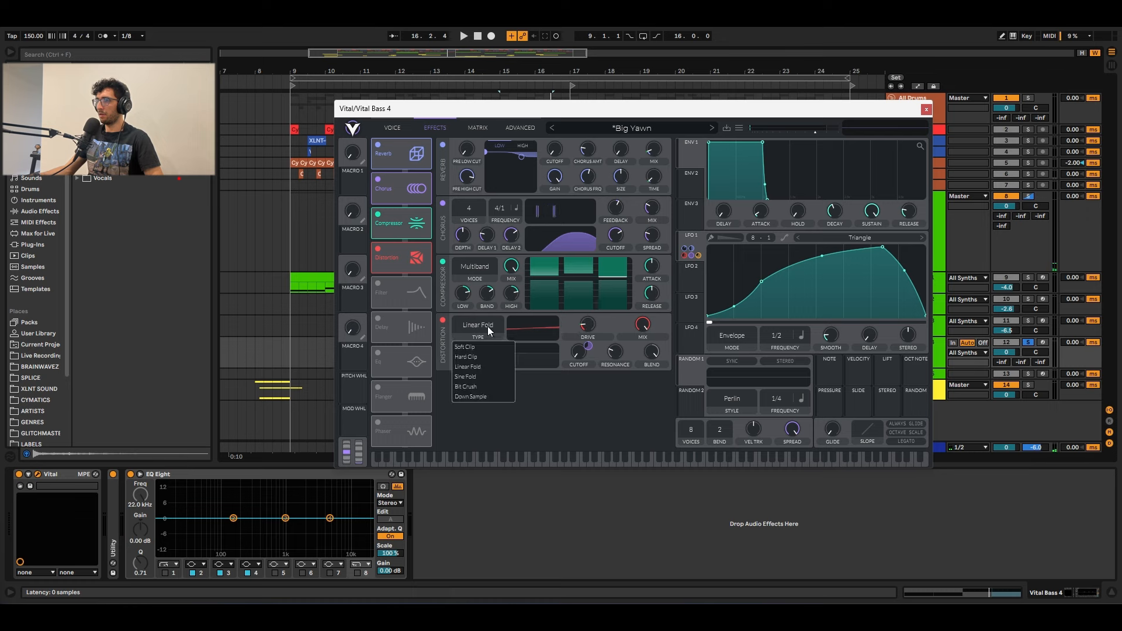
left_click(632, 405)
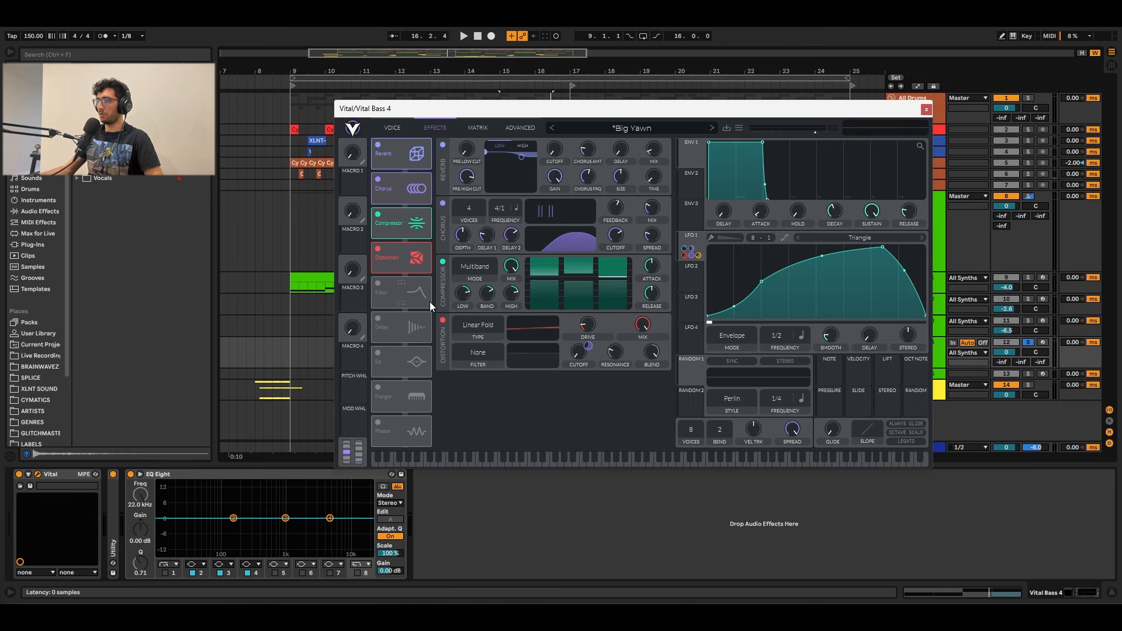
key("space")
left_click(376, 284)
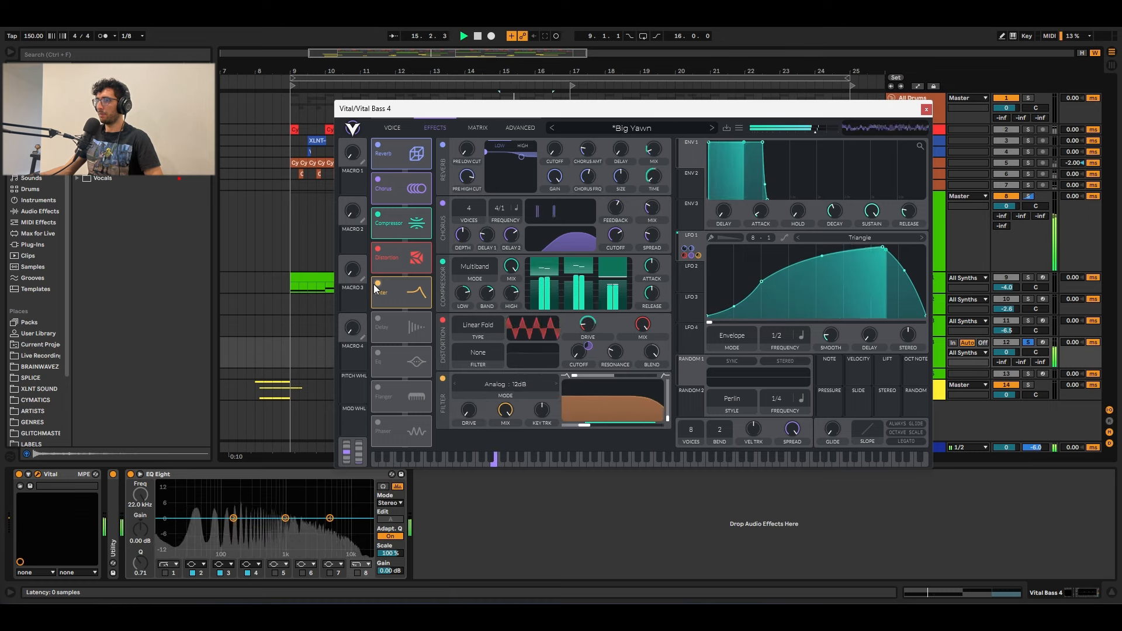
key("space")
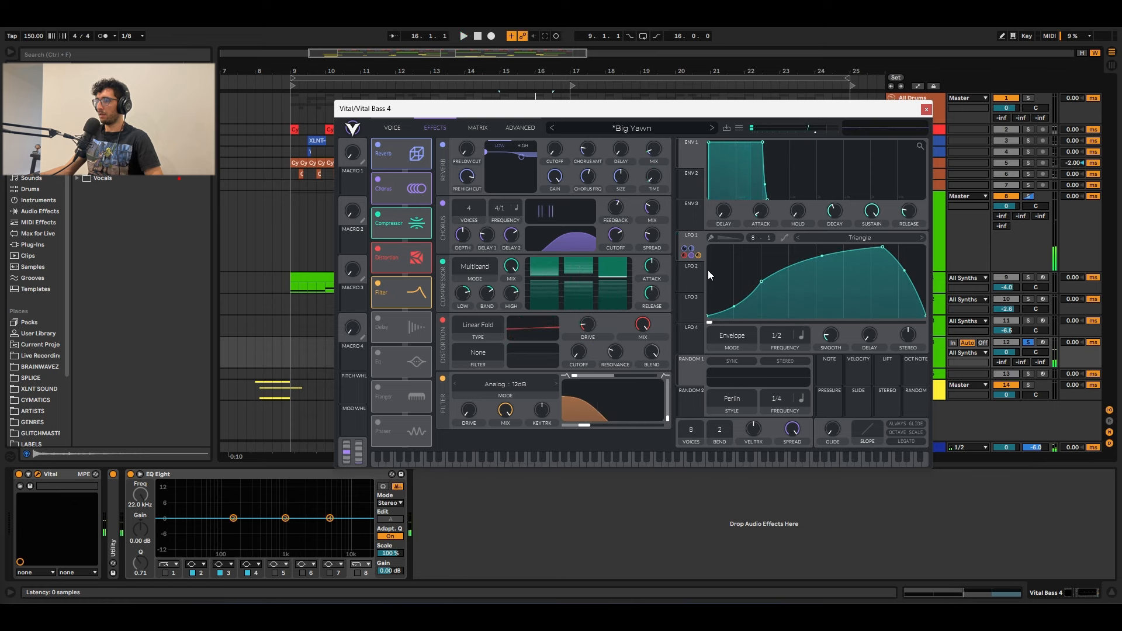
key("space")
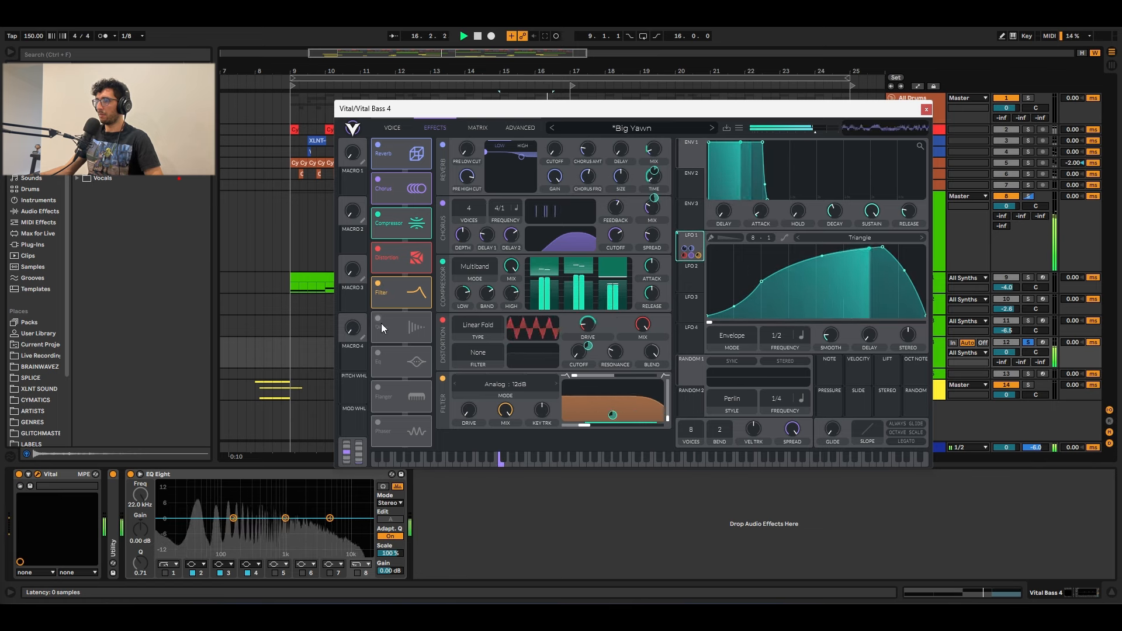
key("space")
- Unfold and solo the Vital Bass 5 track and audition its clip at bar 19
left_click(898, 373)
left_click(894, 374)
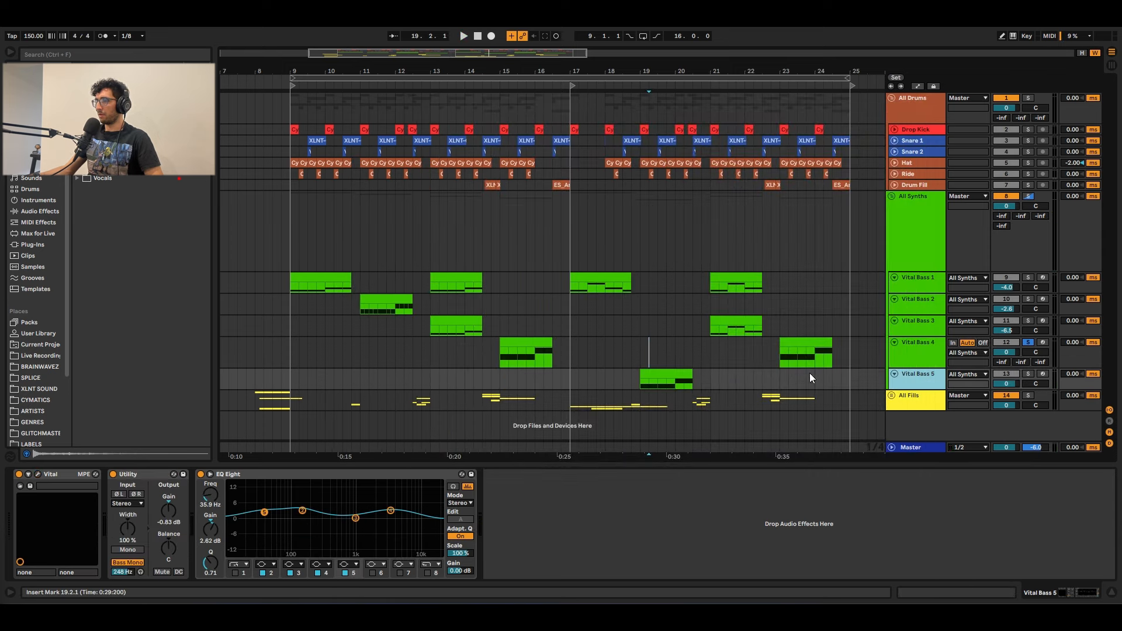
left_click(651, 380)
key("space")
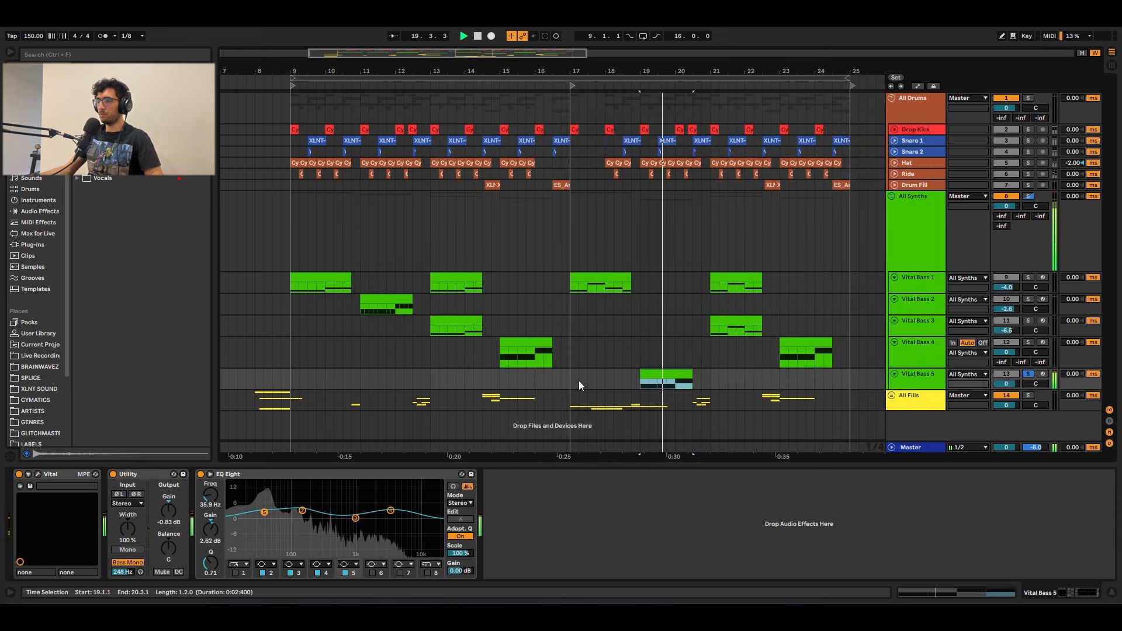
key("space")
- Open the Vital synth of Vital Bass 5 and examine LFO 1's Nervous Groove shape and phase while auditioning the clip
left_click(38, 475)
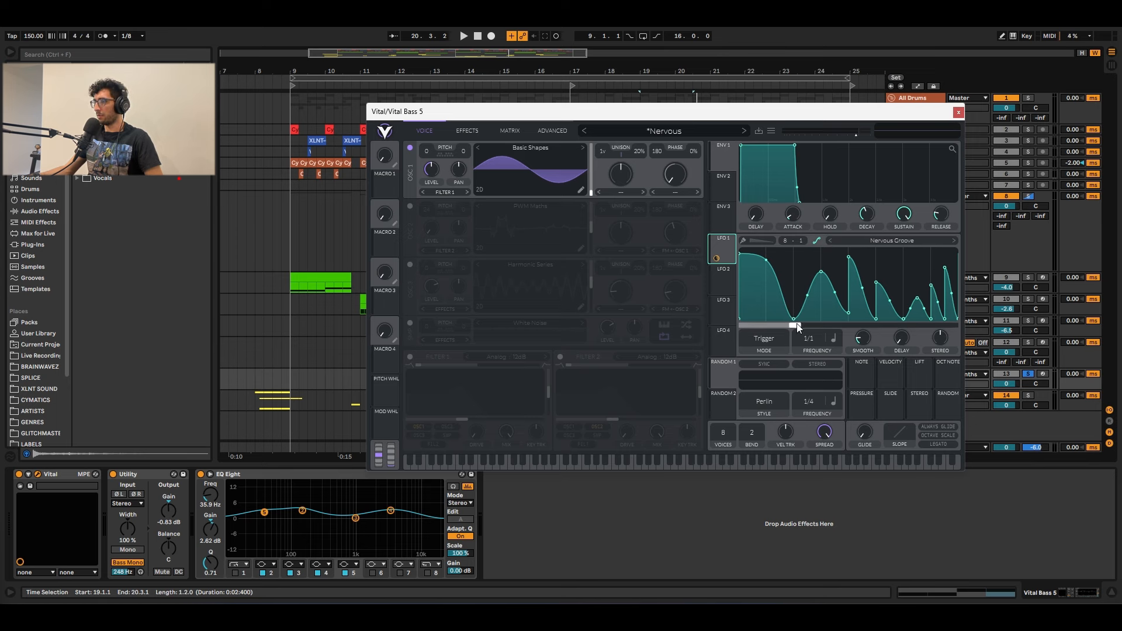
left_click_drag(797, 326, 730, 329)
key("space")
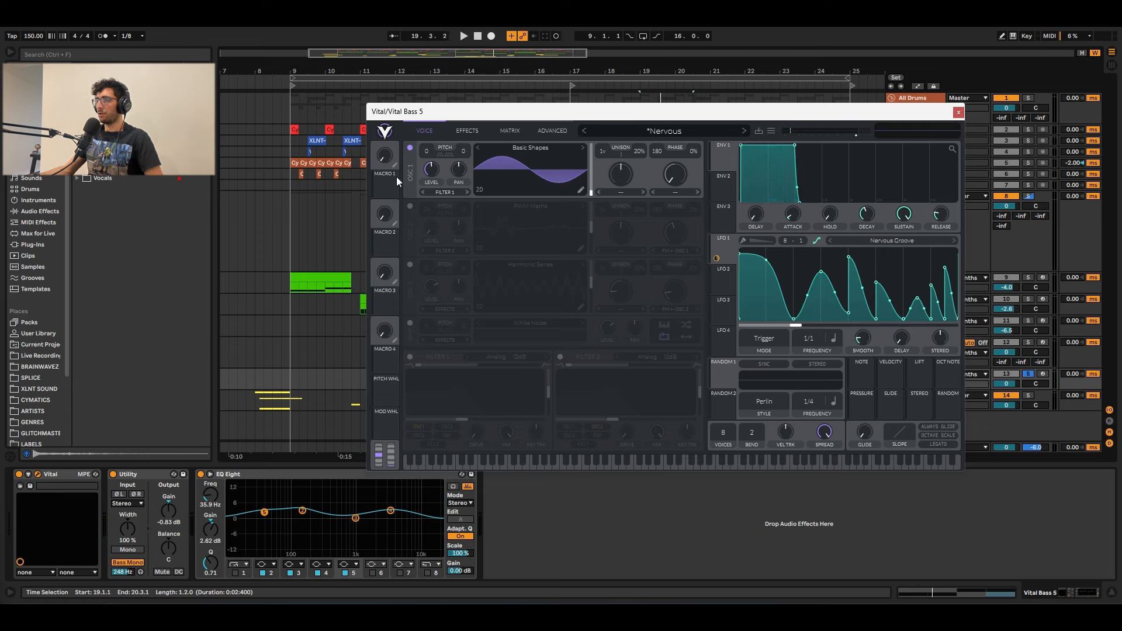
- Enable oscillator 2 with its PWM Maths wavetable in Vital Bass 5, view the wavetable choices, and audition the clip
left_click(410, 206)
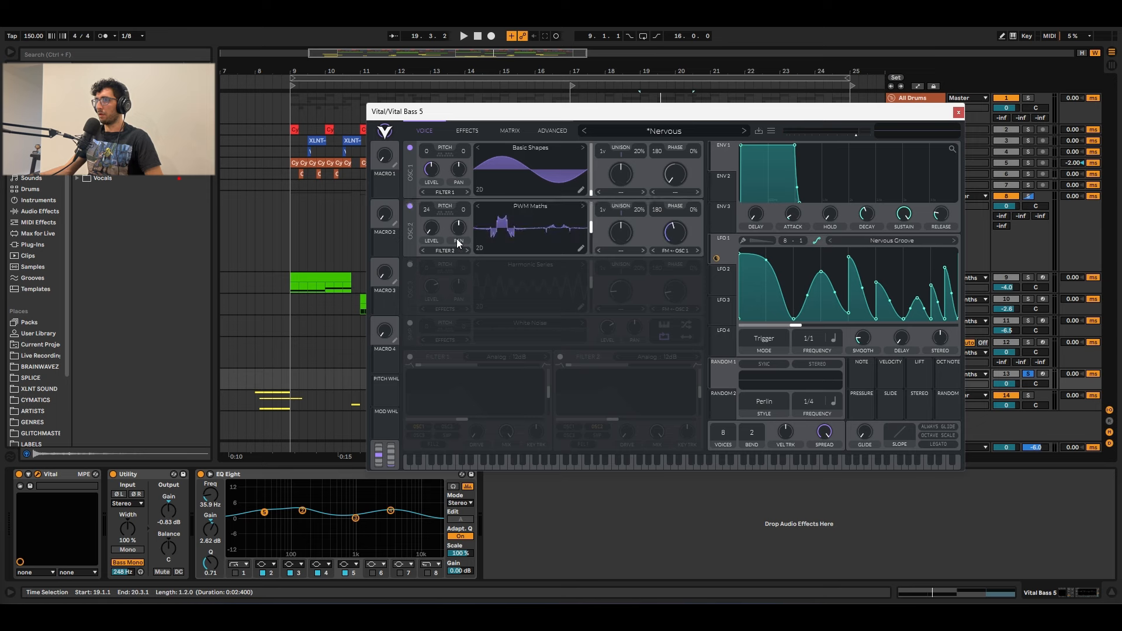
left_click(533, 207)
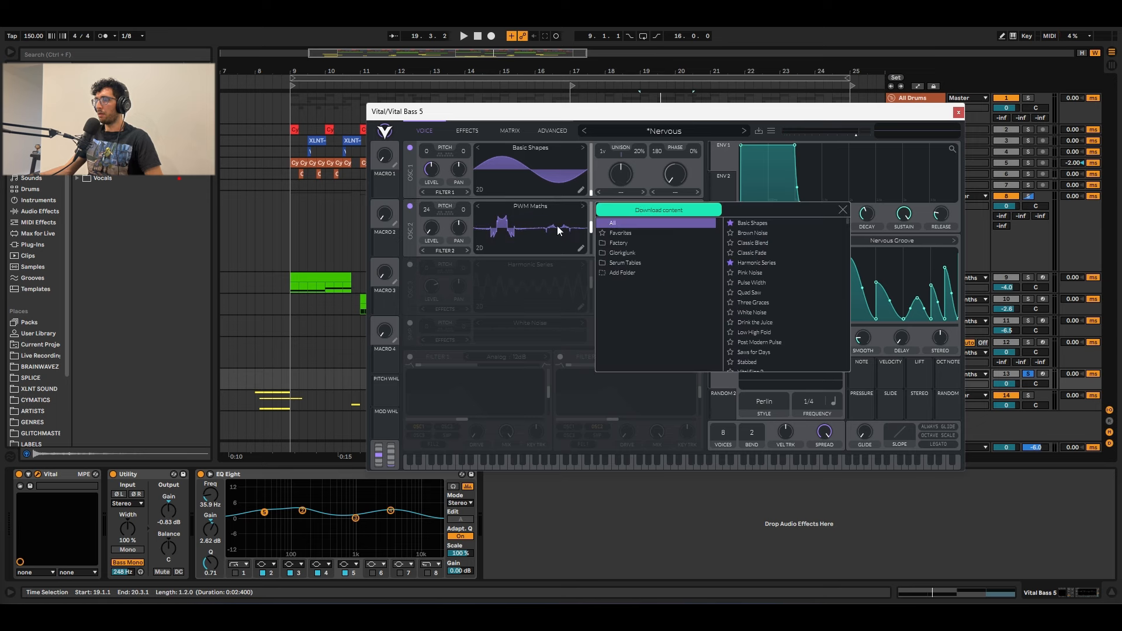
left_click(555, 288)
key("space")
key("space")
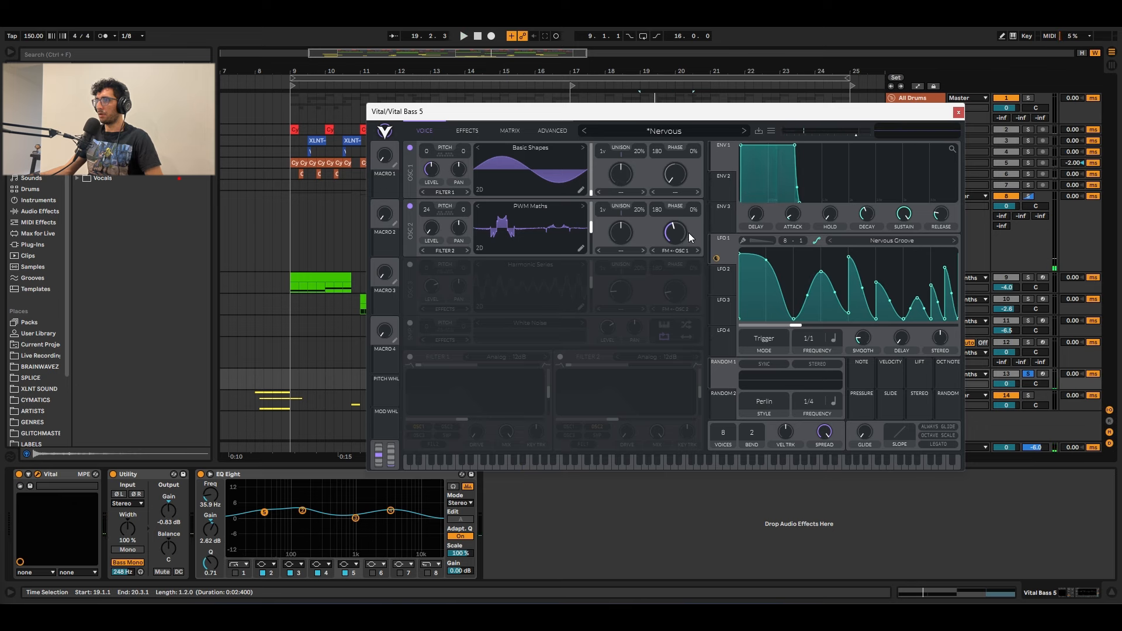
- Audition oscillator 2's FM from Osc 1, and enable oscillator 3 with the Harmonic Series wavetable in Vital Bass 5
mouse_move(690, 238)
key("space")
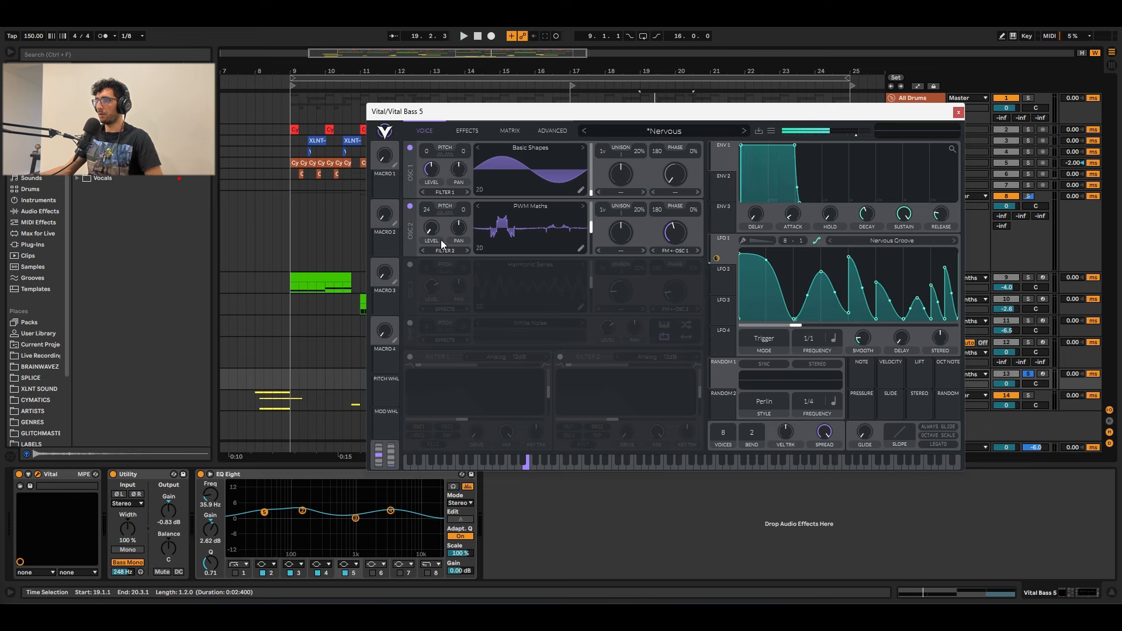
key("space")
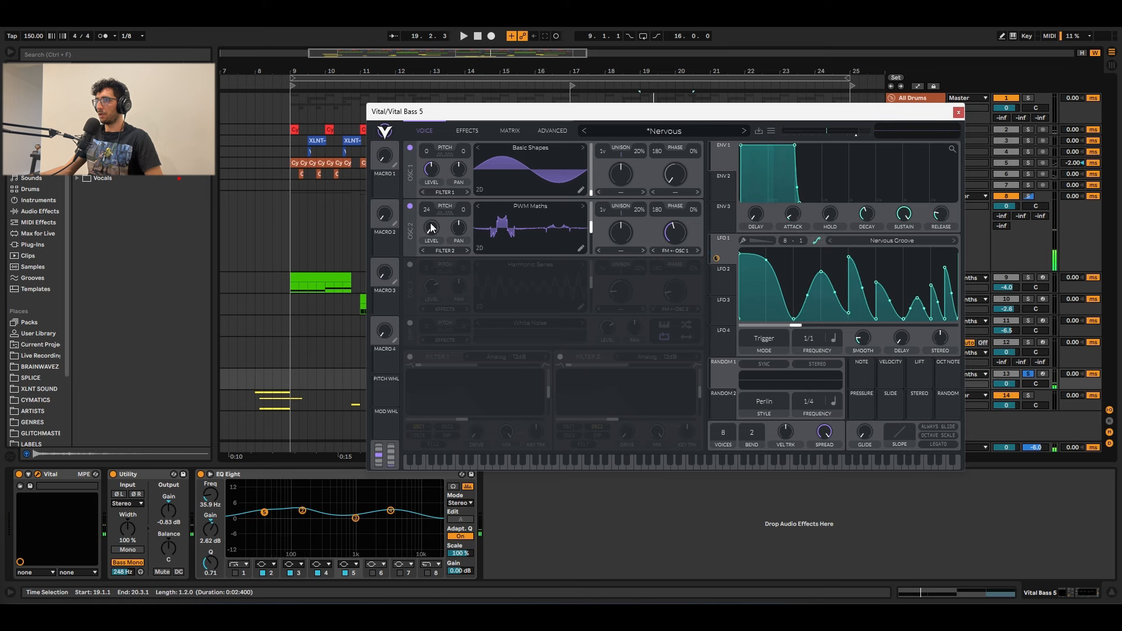
left_click(410, 265)
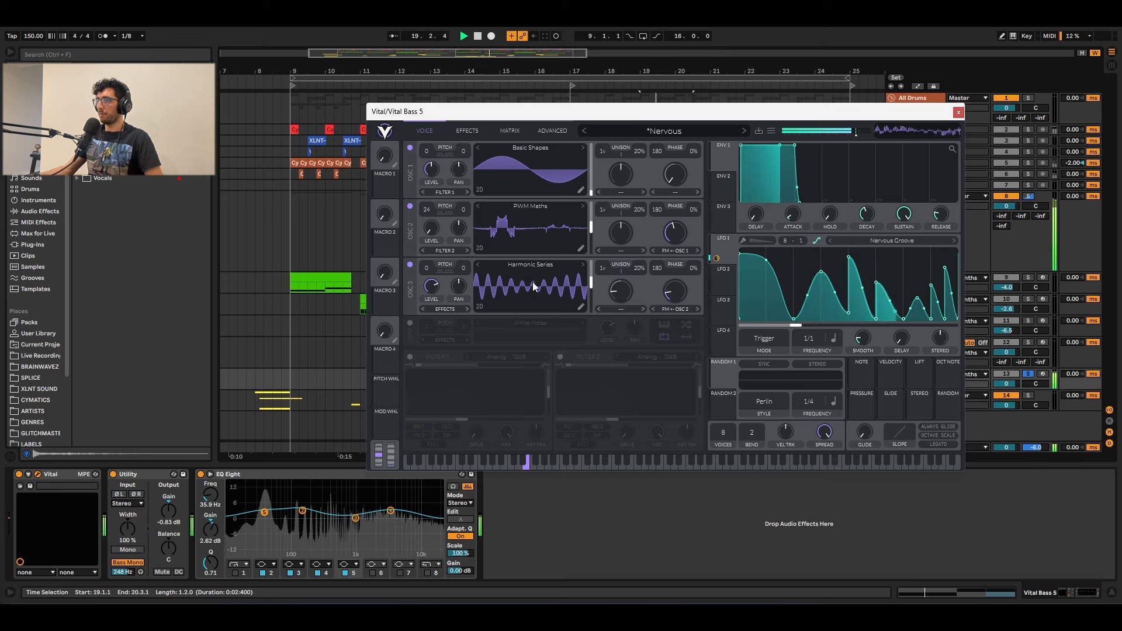
- Enable the Analog 24dB Filter effect in Vital Bass 5 and audition LFO 1's modulation of its cutoff
left_click(467, 130)
left_click(411, 149)
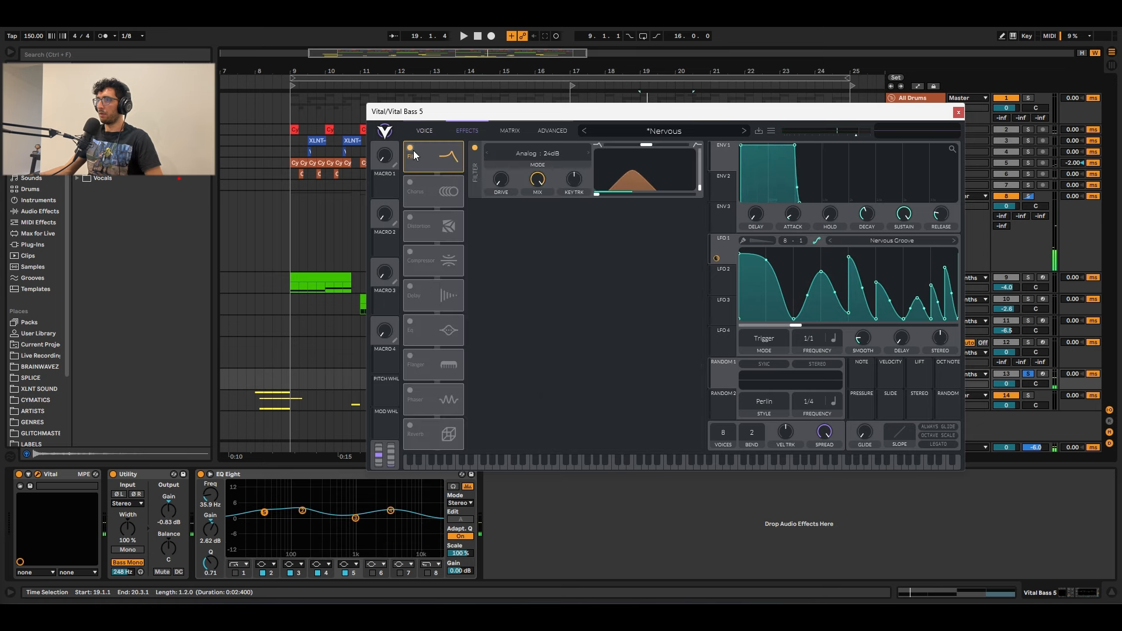
left_click(411, 149)
left_click(411, 149)
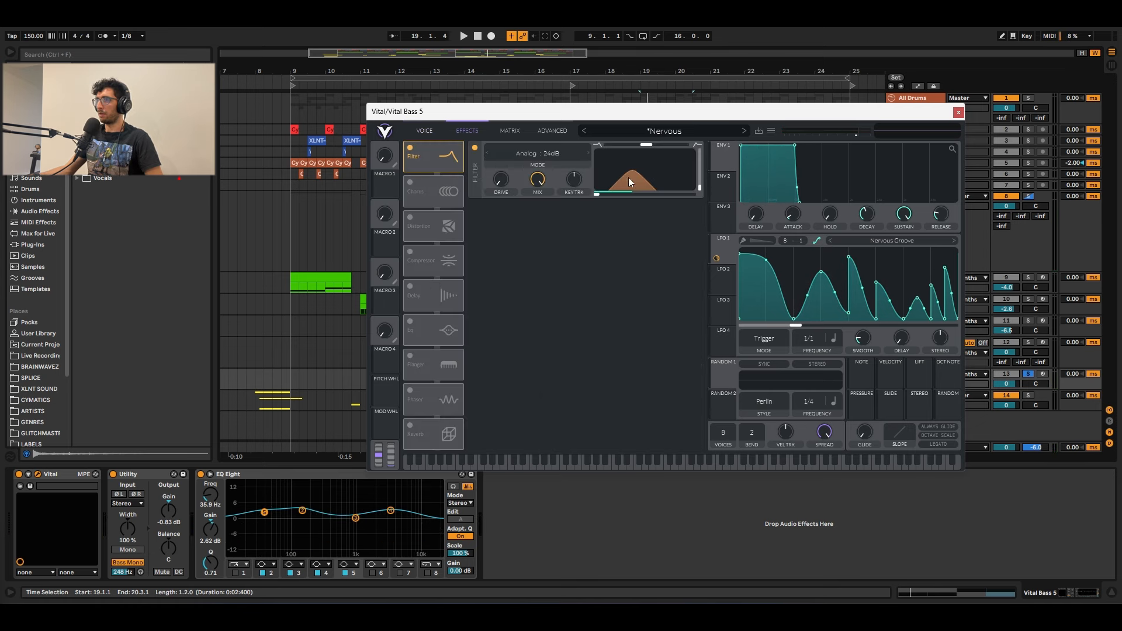
key("space")
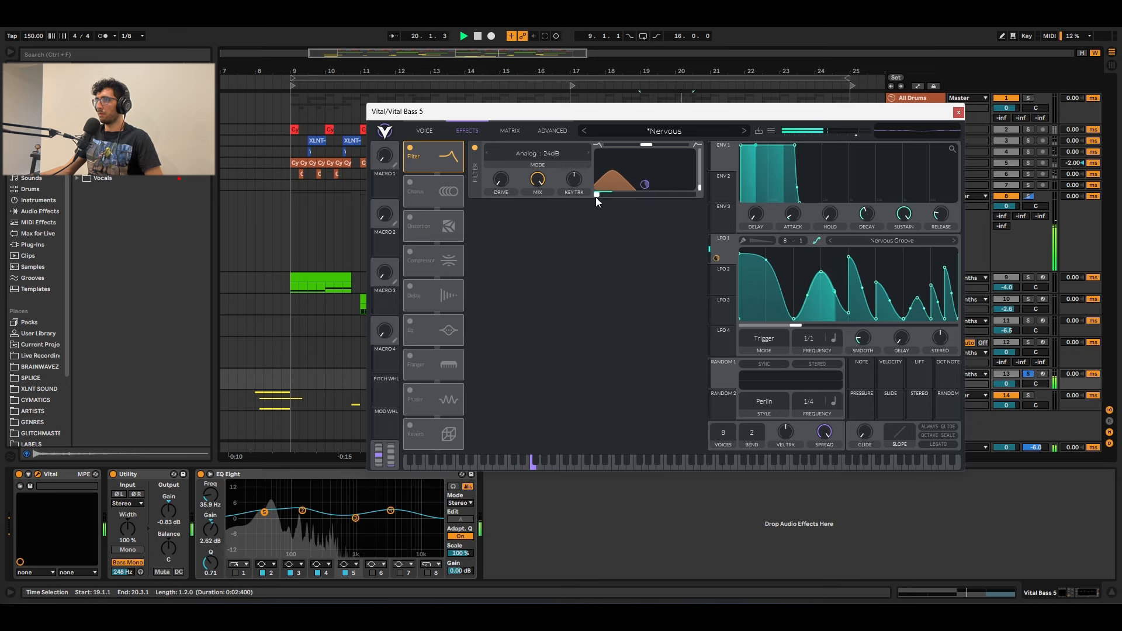
key("space")
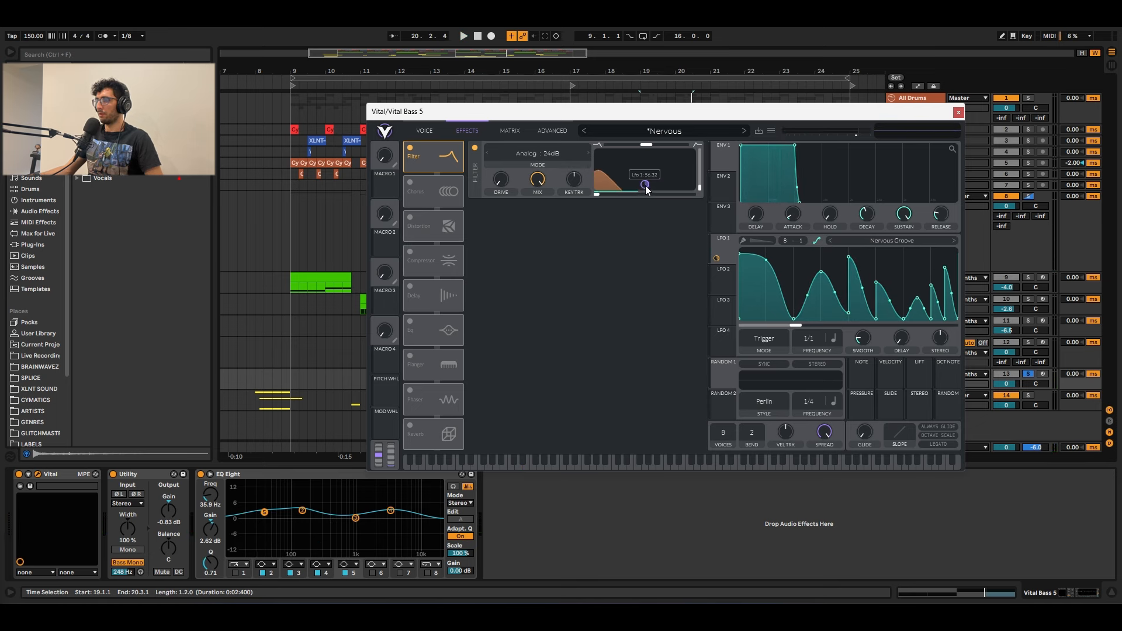
key("space")
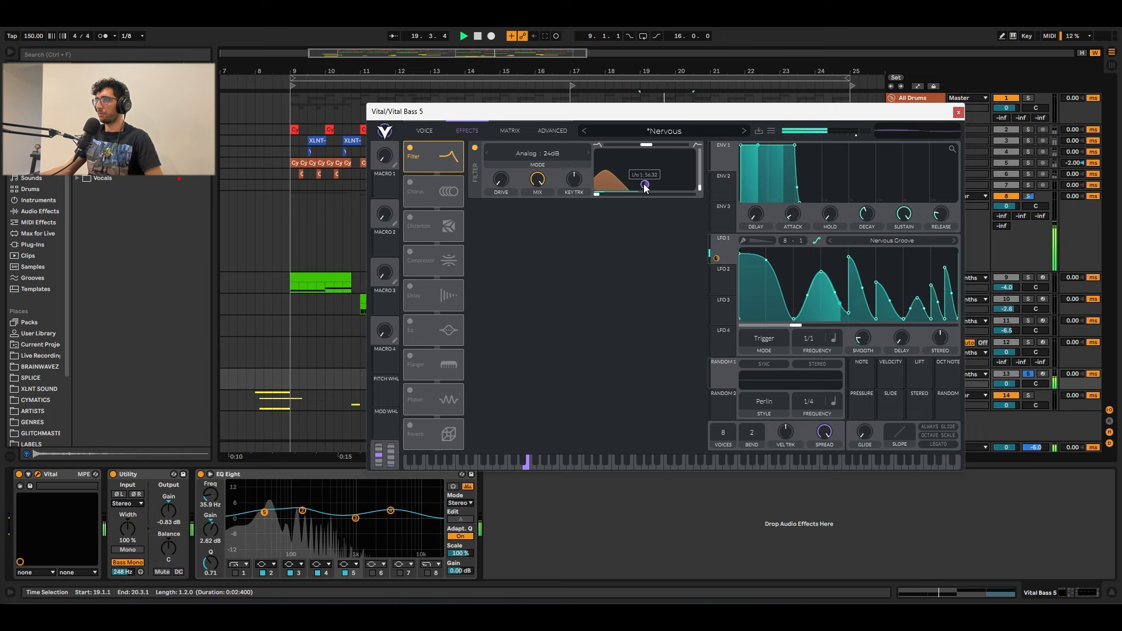
key("space")
- Enable the Chorus effect in Vital Bass 5, with its frequency on Freeze, and audition the clip
left_click(411, 184)
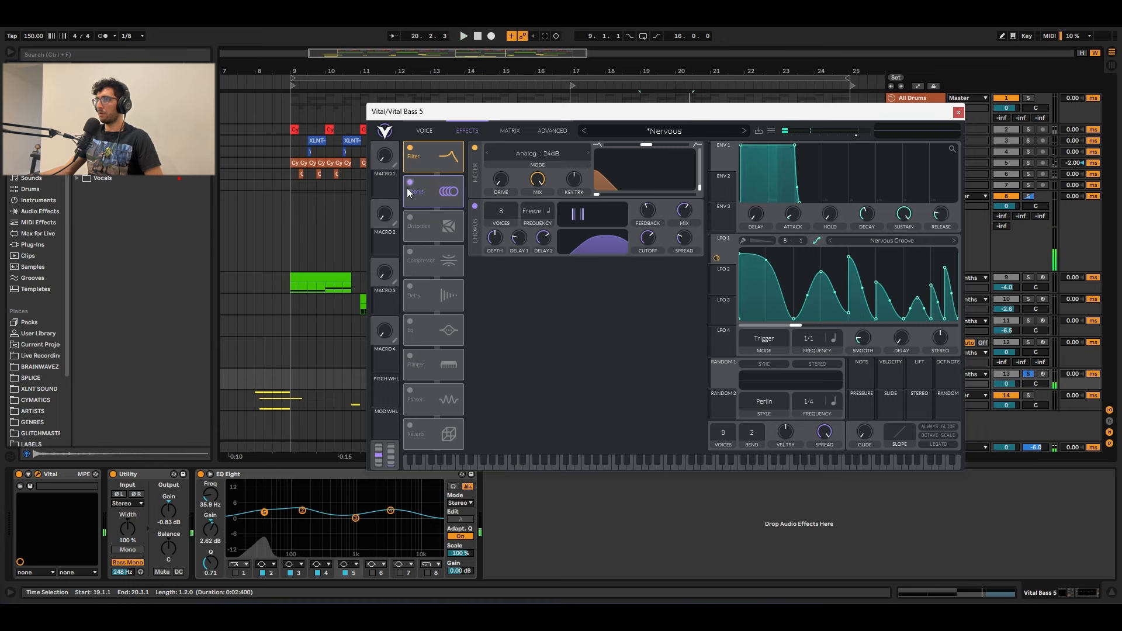
key("space")
mouse_move(679, 218)
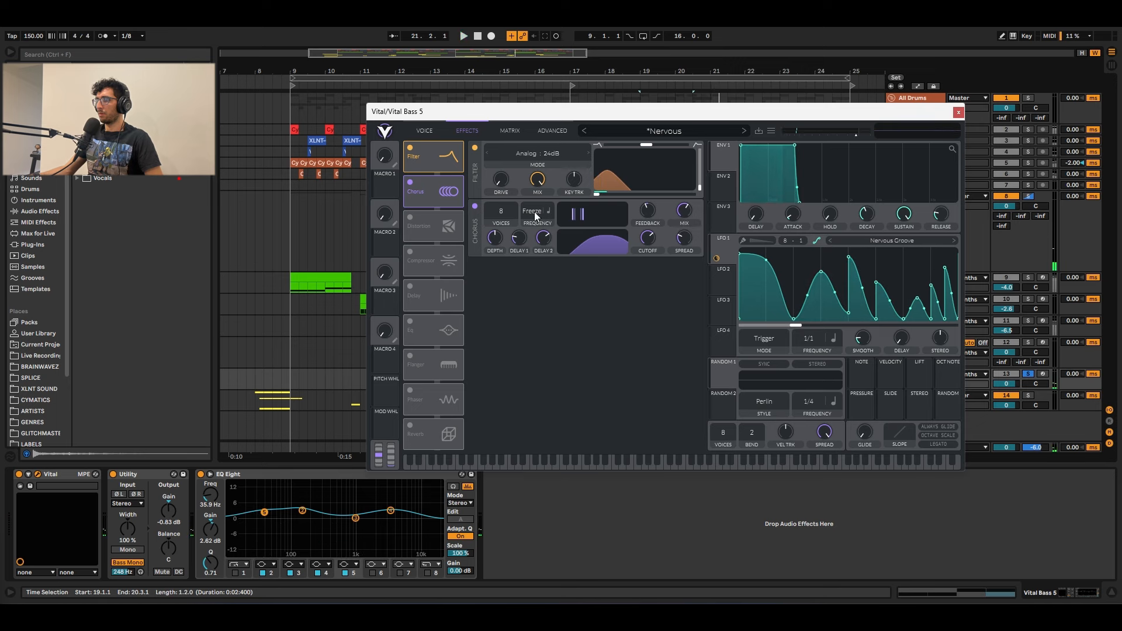
- Enable the Soft Clip Distortion effect in Vital Bass 5 and audition the clip
left_click(411, 217)
key("space")
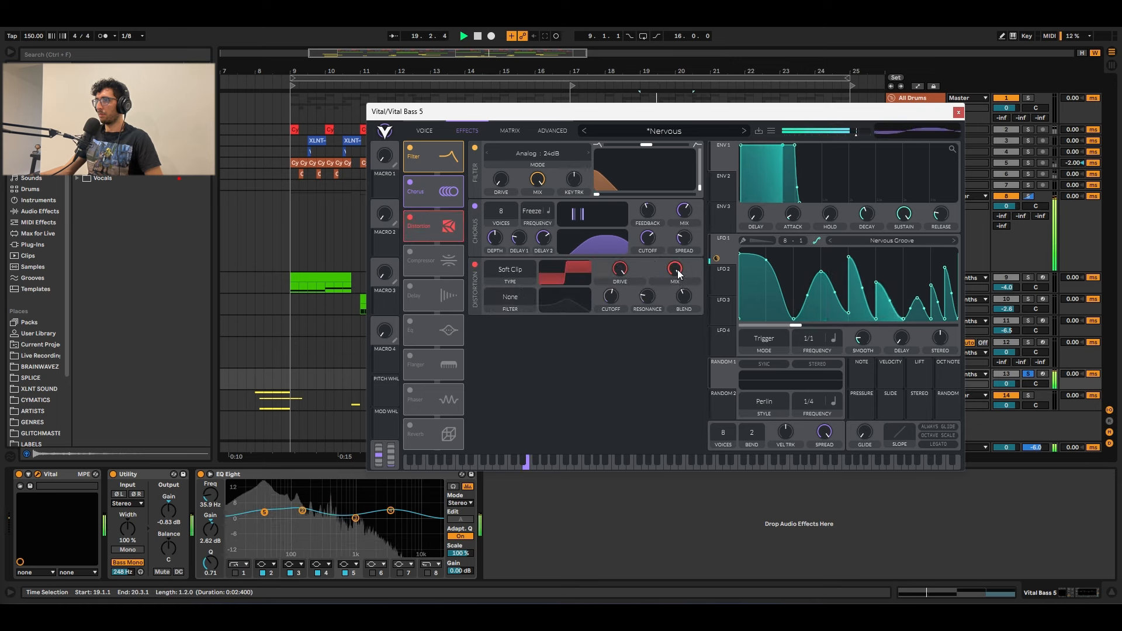
key("space")
- Enable the Multiband Compressor effect in Vital Bass 5 and audition the clip
left_click(410, 252)
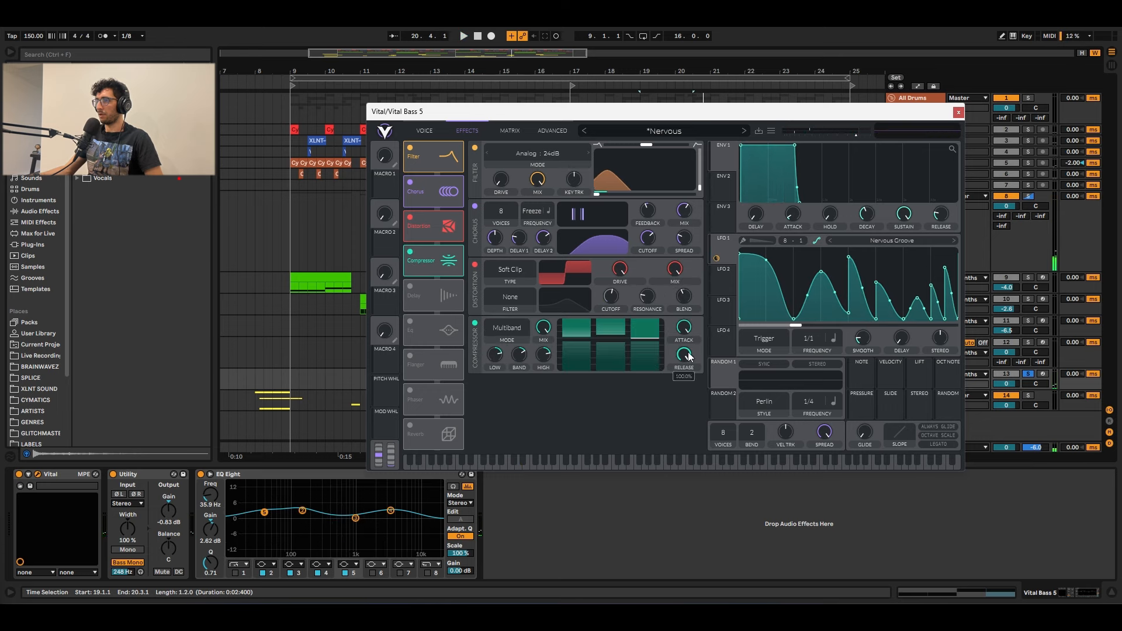
key("space")
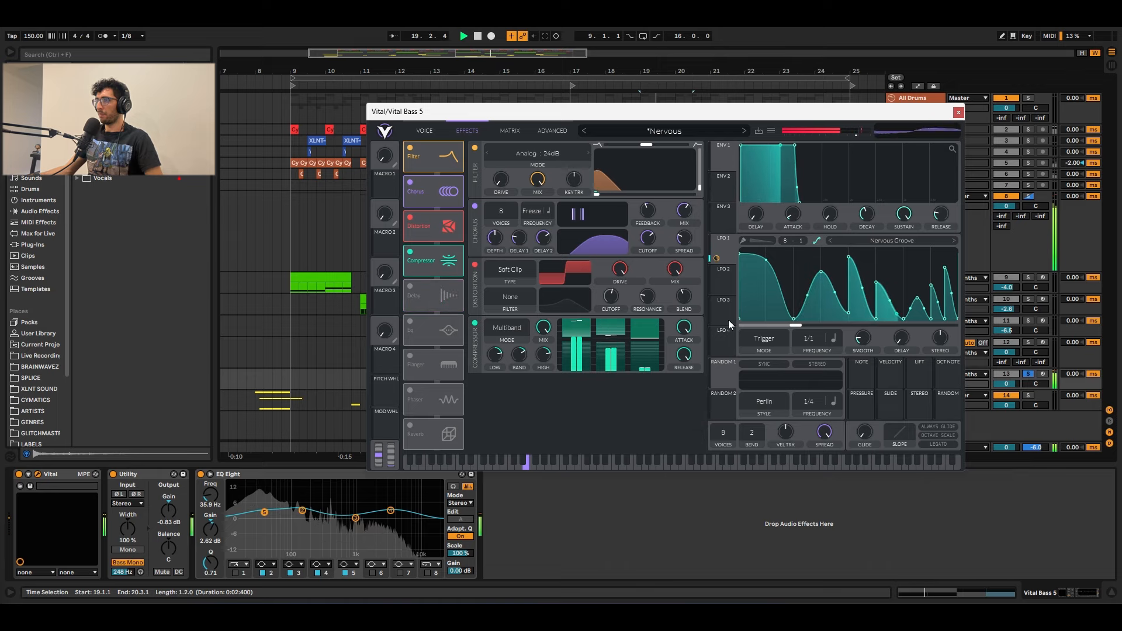
key("space")
- Close the Vital Bass 5 synth window and unsolo the track
left_click(959, 112)
key("s")
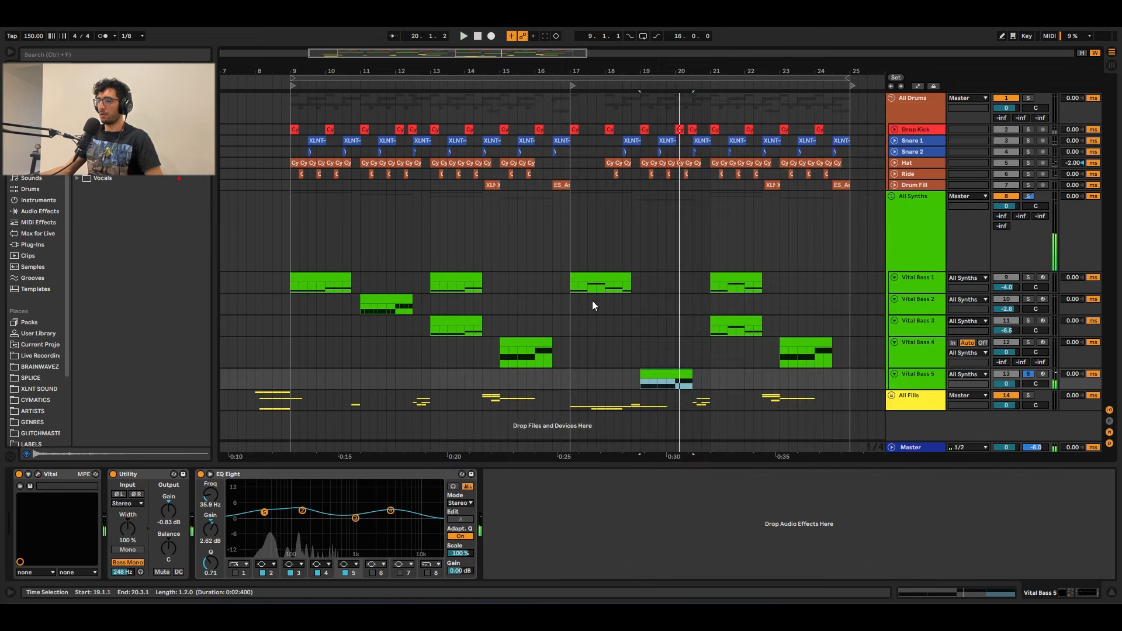
left_click(316, 224)
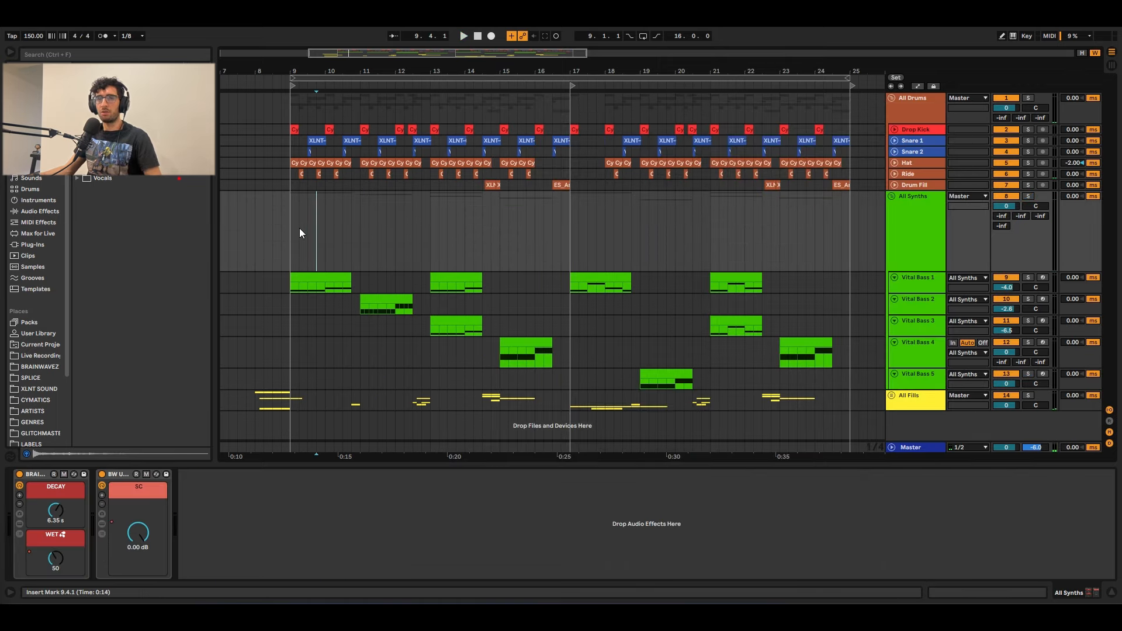
left_click(285, 209)
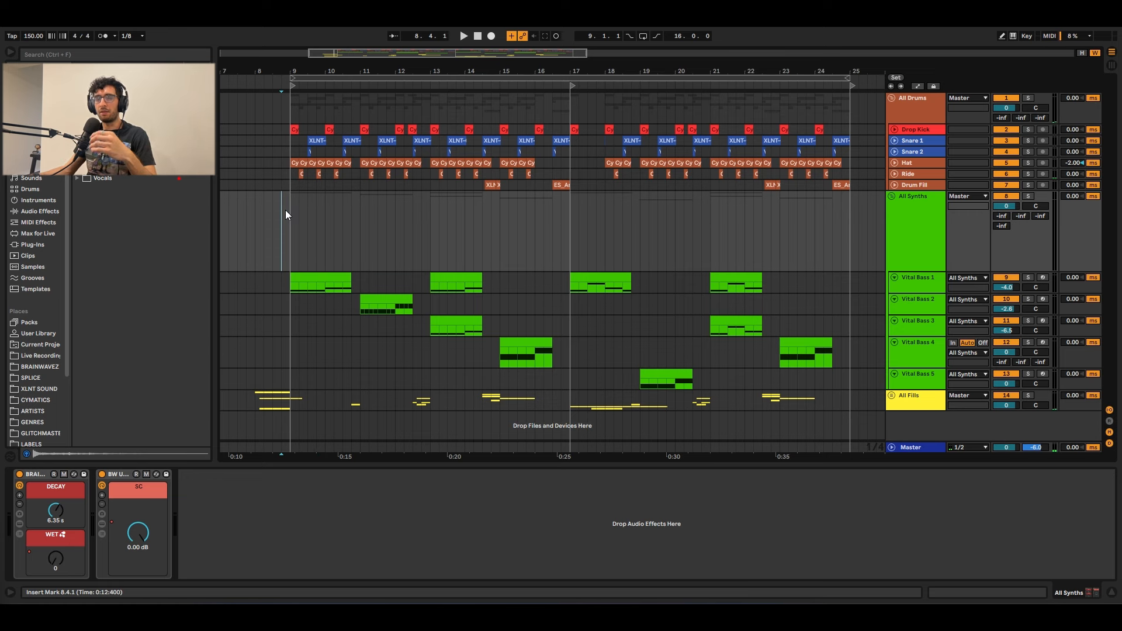
left_click(240, 218)
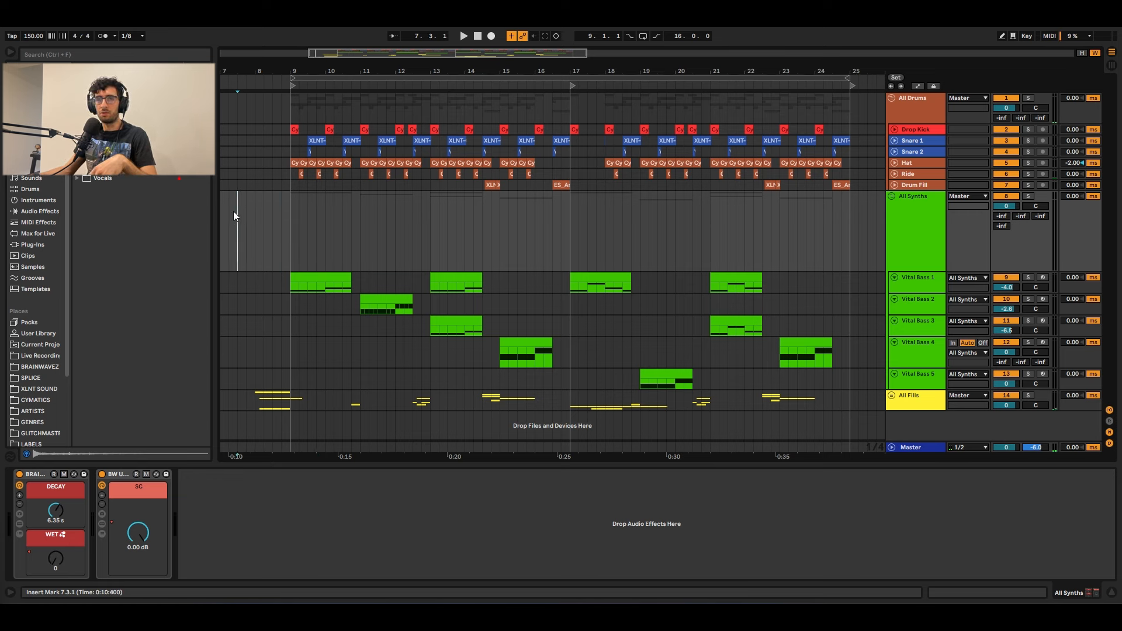
left_click(227, 204)
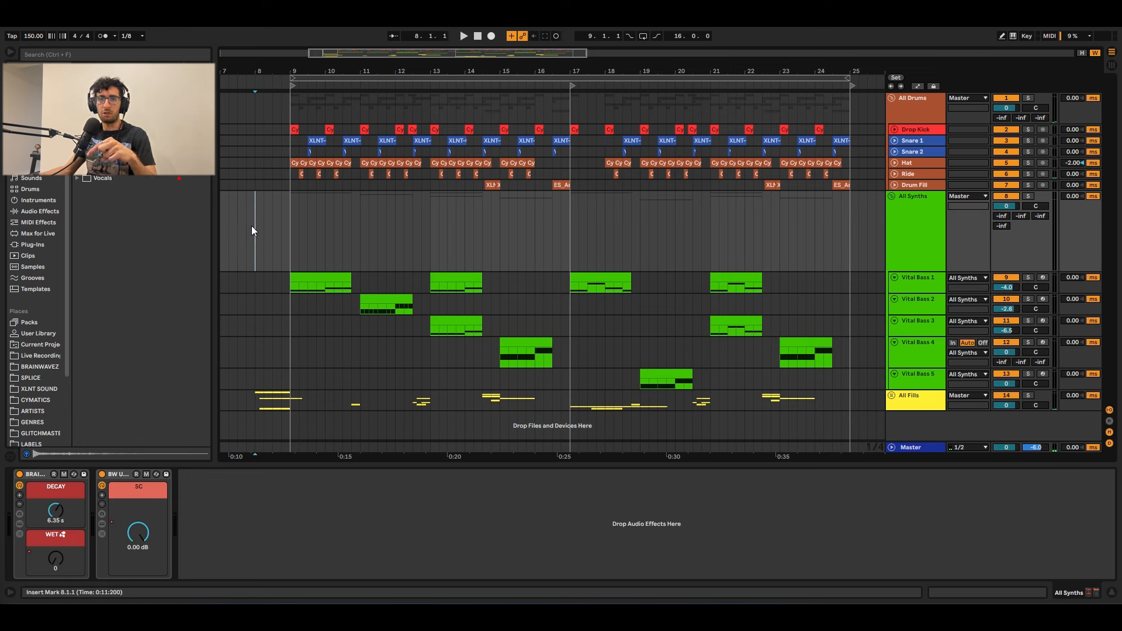
left_click(294, 279)
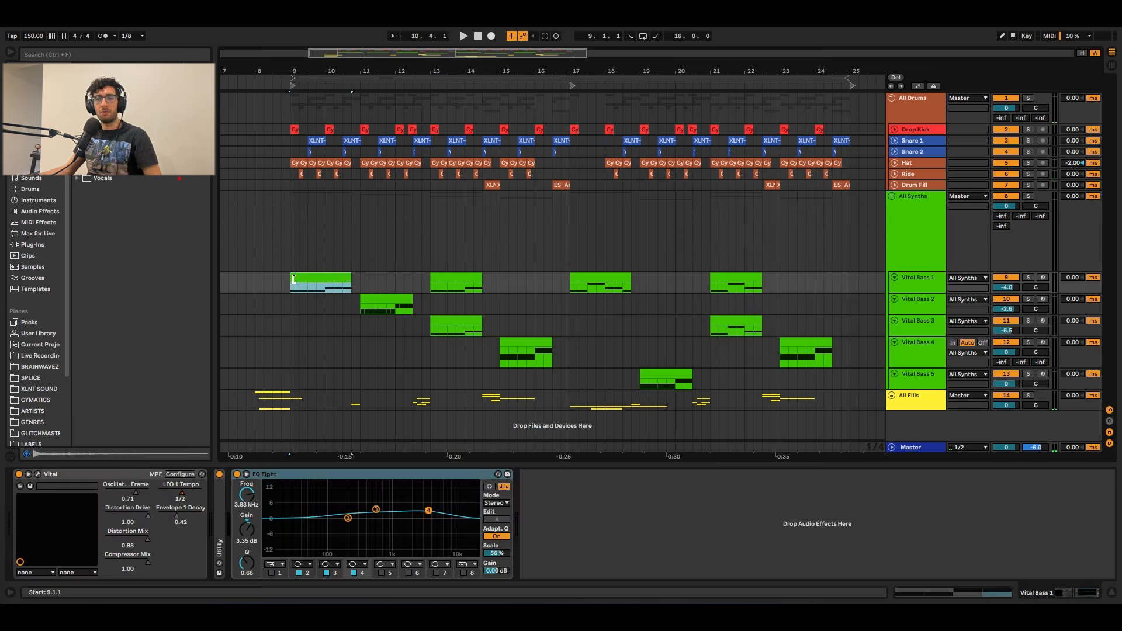
left_click(841, 380)
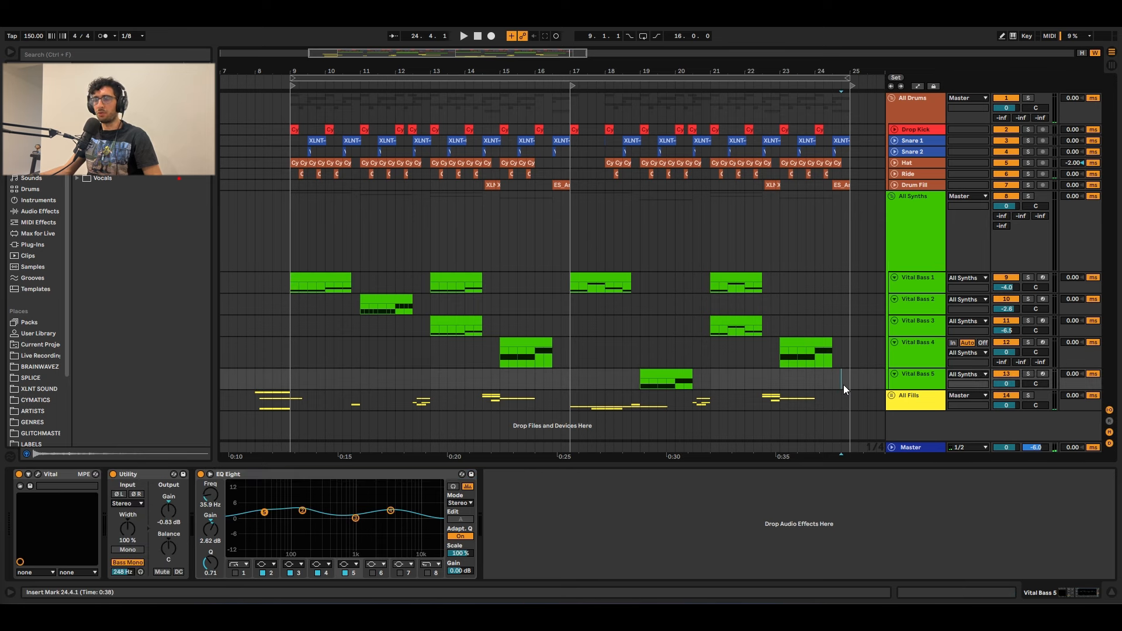
left_click(287, 275)
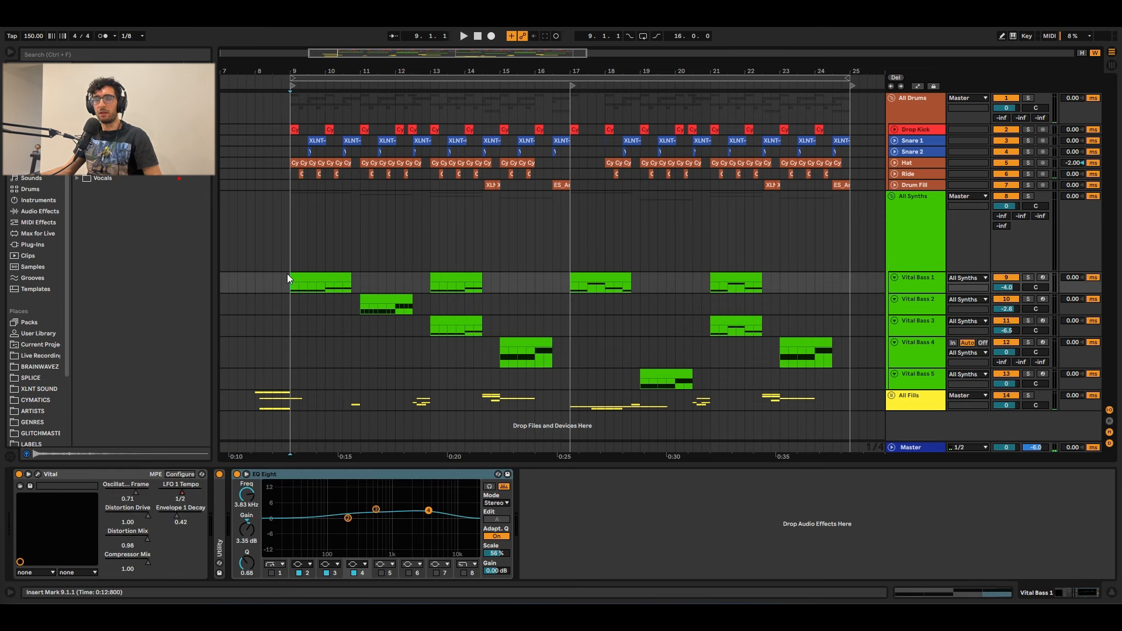
- Play the full drop with all tracks from before bar 9, and hide the chain list of the rack on All Synths
left_click(307, 250)
left_click(280, 250)
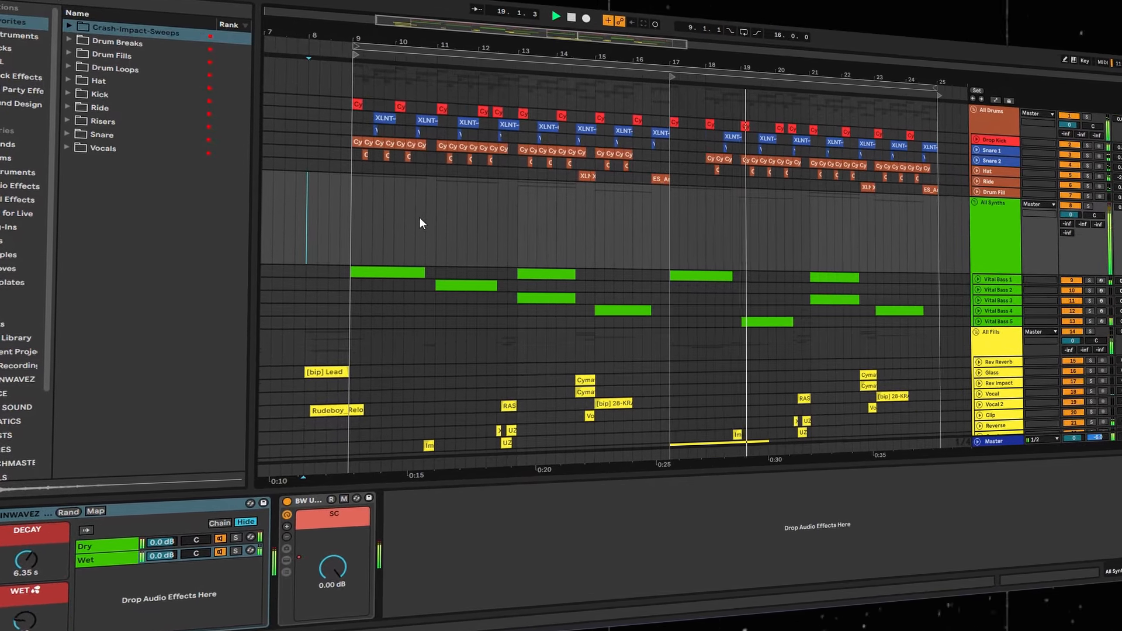
left_click(241, 524)
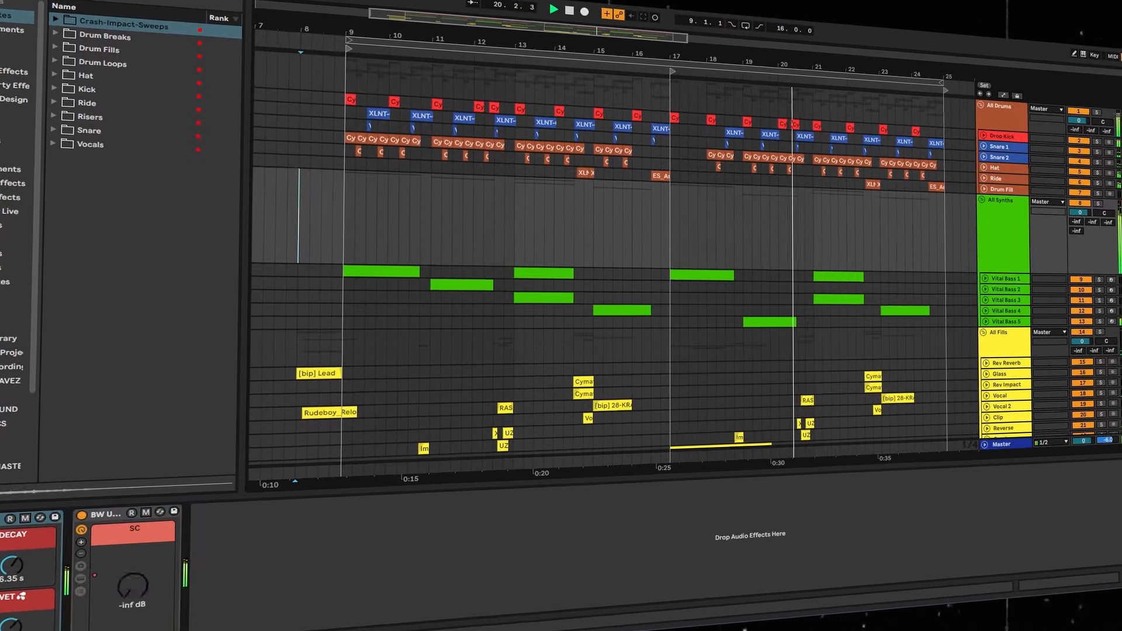